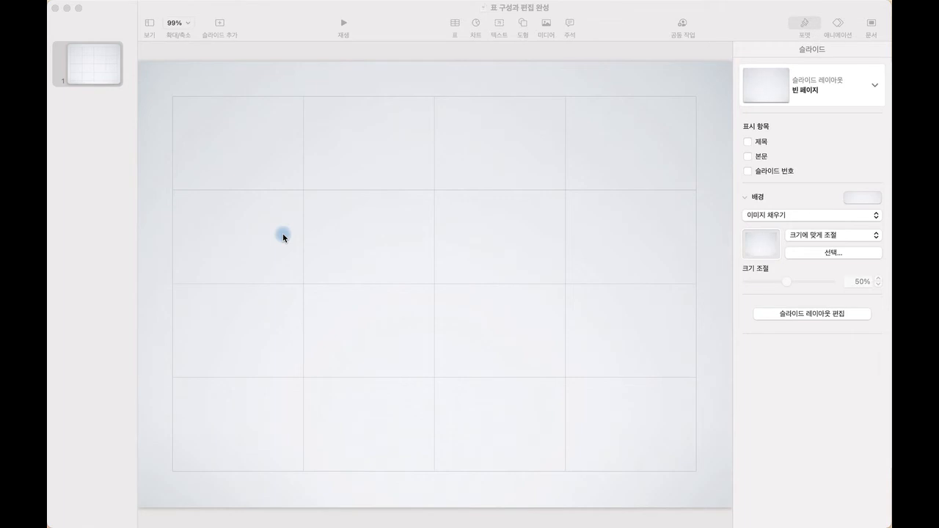
Enter the three students' full names in cells A2 to A4 of the empty table.
{"action": "left_click", "coordinate": [253, 146]}
{"action": "left_click", "coordinate": [254, 151]}
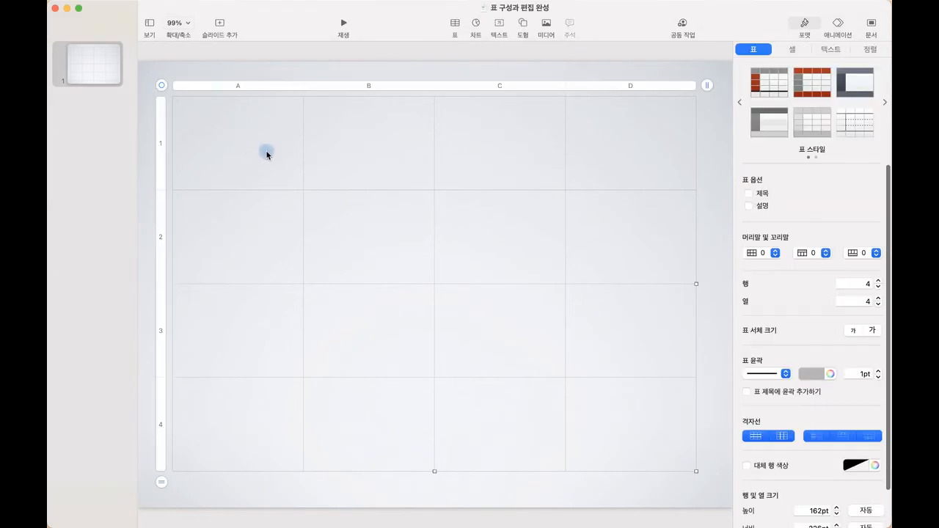
{"action": "double_click", "coordinate": [253, 231]}
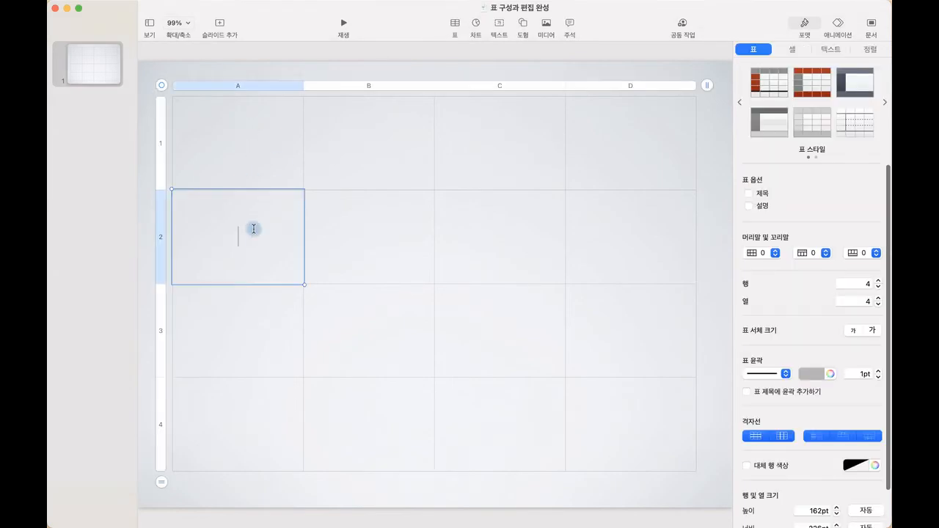
{"action": "type", "text": "강다빈"}
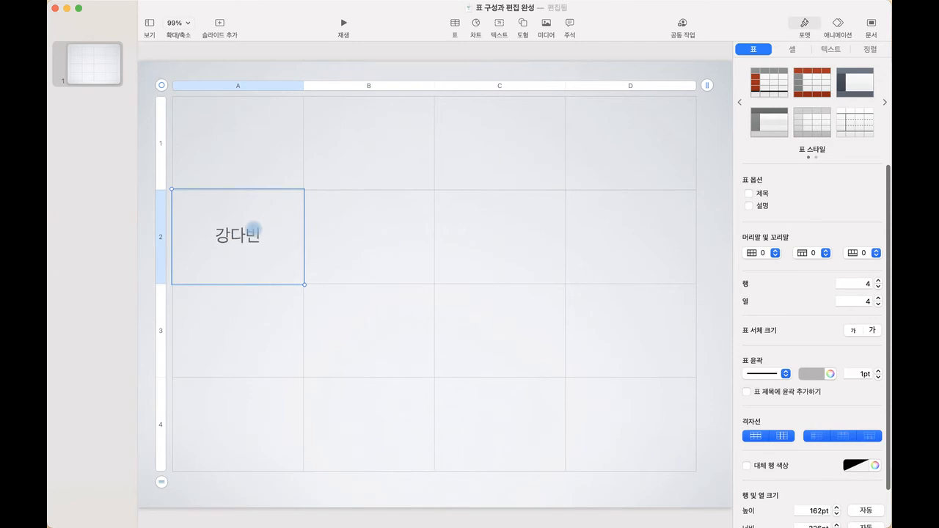
{"action": "key", "text": "Return"}
{"action": "type", "text": "김"}
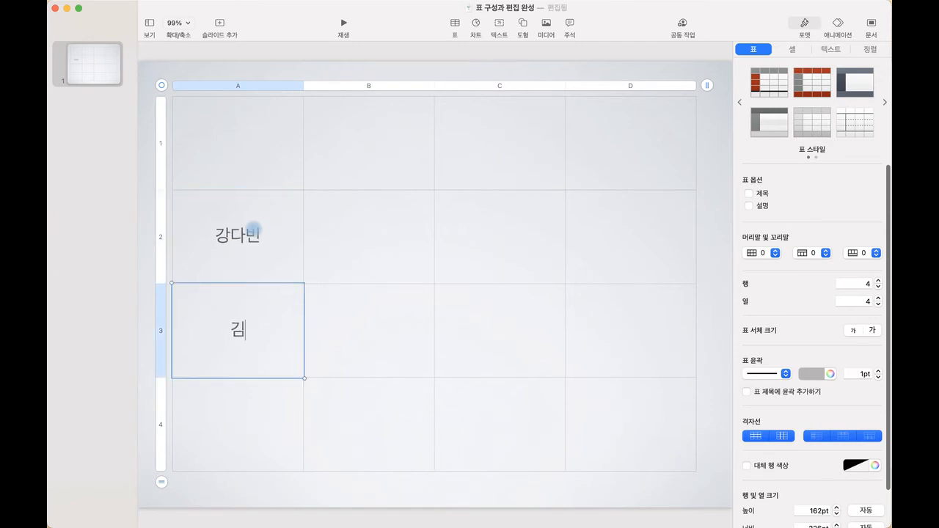
{"action": "type", "text": "민ㅇㅜ"}
{"action": "key", "text": "Return"}
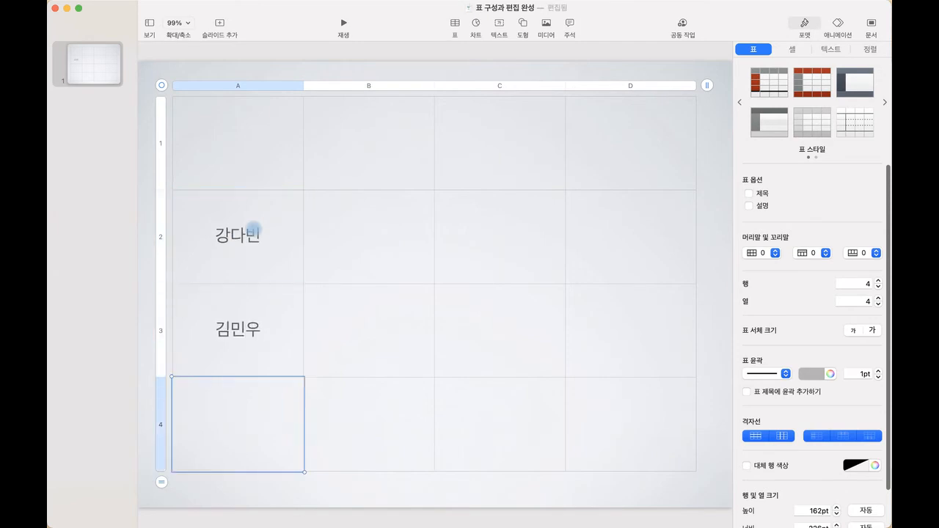
{"action": "type", "text": "배"}
{"action": "type", "text": "가민"}
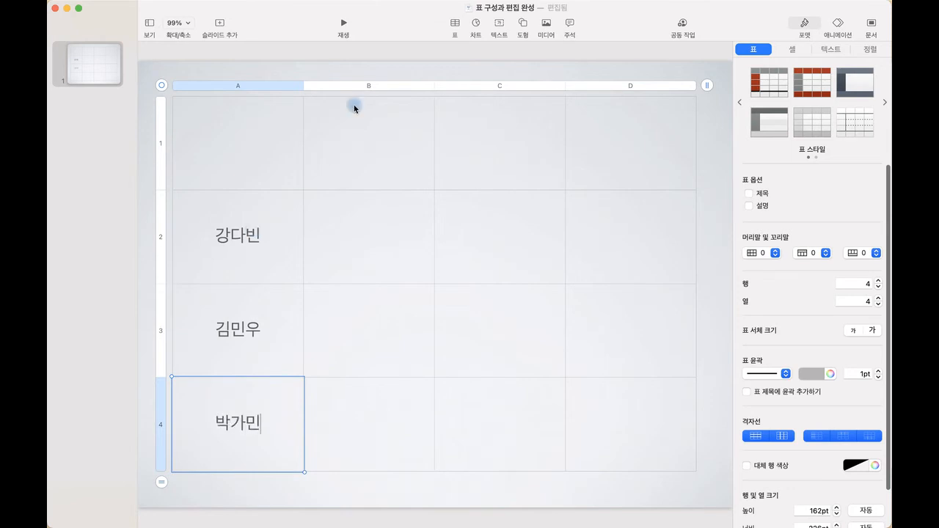
Enter the subject headings 국어, 수학 and 영어 in cells B1 to D1.
{"action": "left_click", "coordinate": [364, 139]}
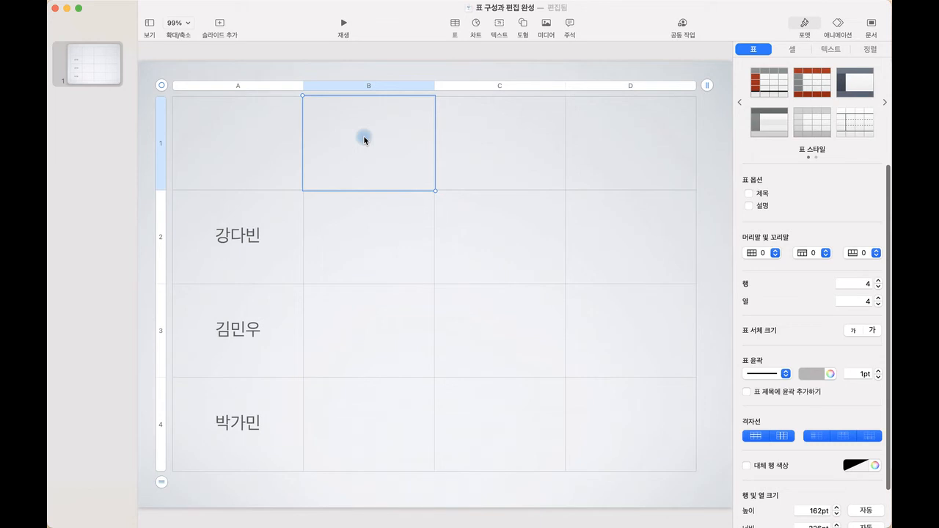
{"action": "type", "text": "국어"}
{"action": "key", "text": "Tab"}
{"action": "type", "text": "수하"}
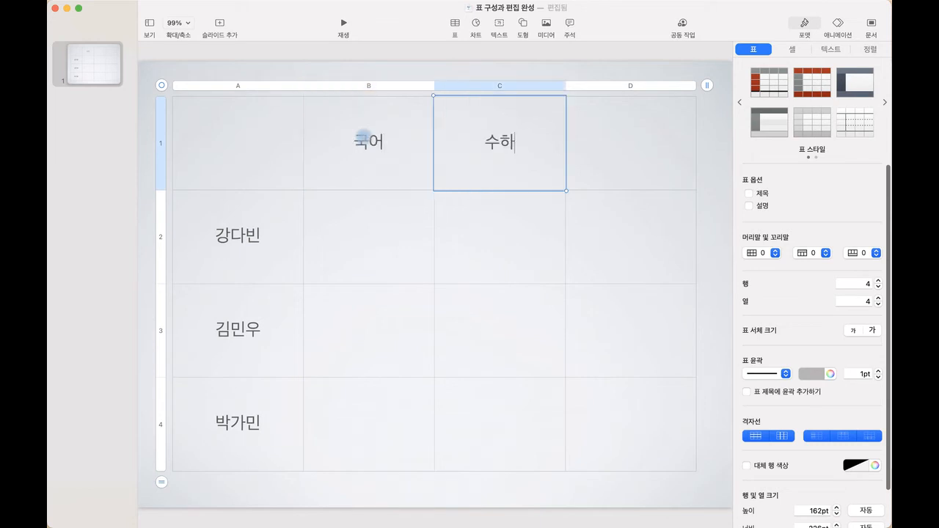
{"action": "type", "text": "ㄱ"}
{"action": "key", "text": "Tab"}
{"action": "type", "text": "영어"}
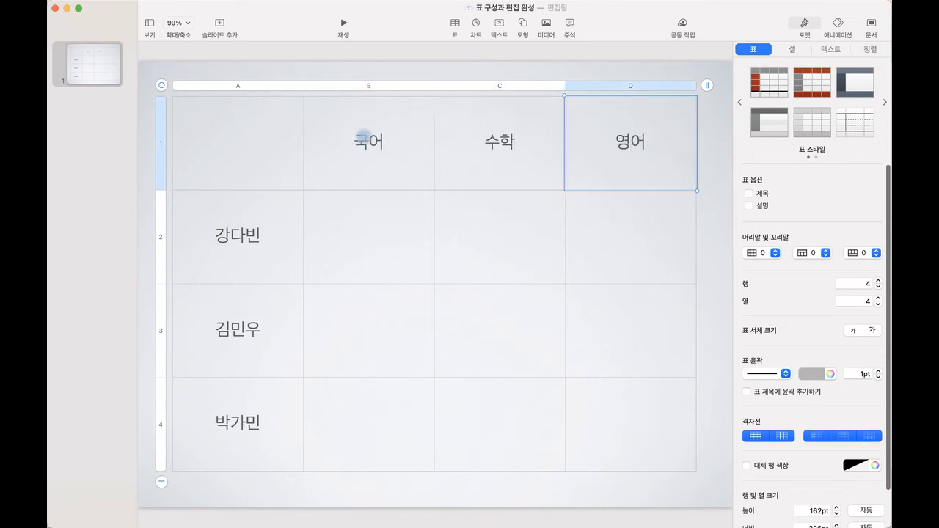
Enter the first student's scores 80, 98 and 76 in cells B2 to D2.
{"action": "left_click", "coordinate": [349, 256]}
{"action": "type", "text": "80"}
{"action": "key", "text": "Tab"}
{"action": "type", "text": "98"}
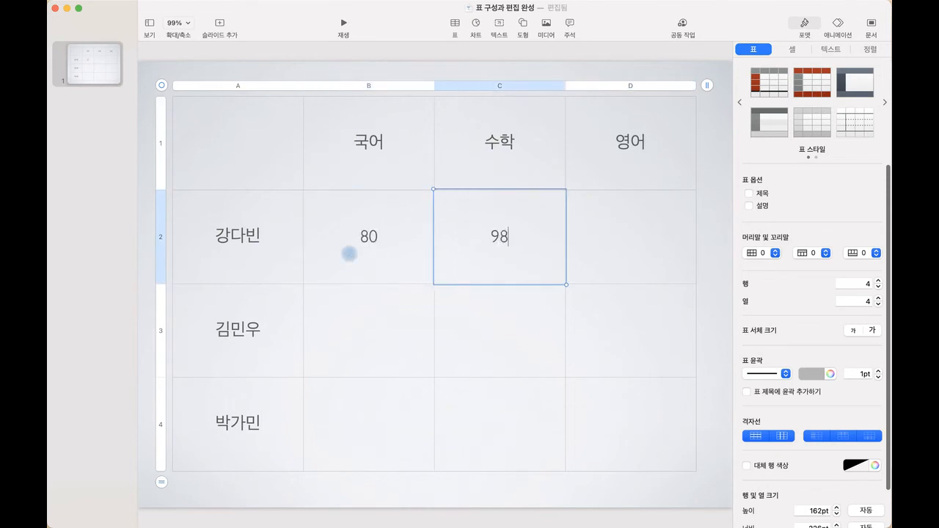
{"action": "key", "text": "Tab"}
{"action": "type", "text": "76"}
{"action": "key", "text": "Return"}
Enter the second student's scores 89, 90 and 98 in cells B3 to D3.
{"action": "key", "text": "Tab"}
{"action": "type", "text": "89"}
{"action": "key", "text": "Tab"}
{"action": "type", "text": "90"}
{"action": "key", "text": "Tab"}
{"action": "type", "text": "98"}
{"action": "key", "text": "Return"}
Enter the third student's scores 98, 78 and 67 in cells B4 to D4, and deselect the table.
{"action": "key", "text": "Tab"}
{"action": "type", "text": "ㅑ"}
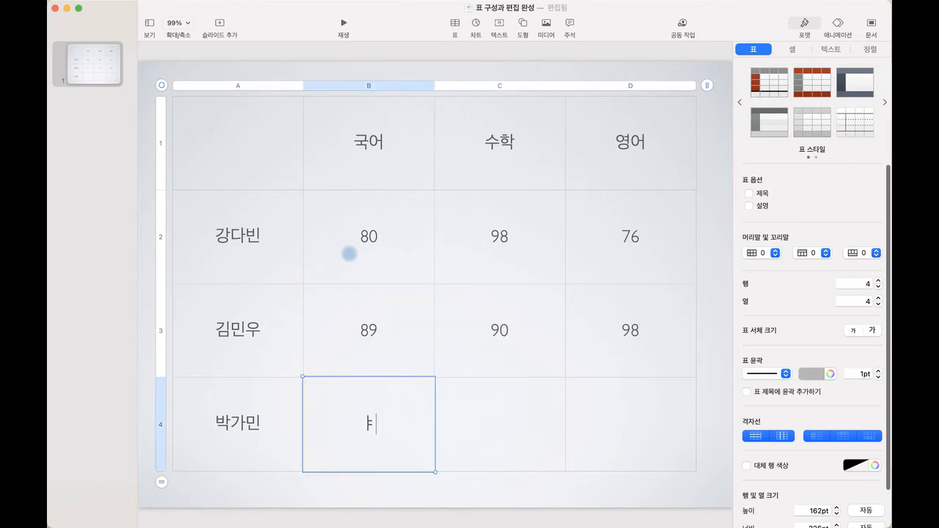
{"action": "key", "text": "BackSpace"}
{"action": "type", "text": "98"}
{"action": "key", "text": "Tab"}
{"action": "type", "text": "78"}
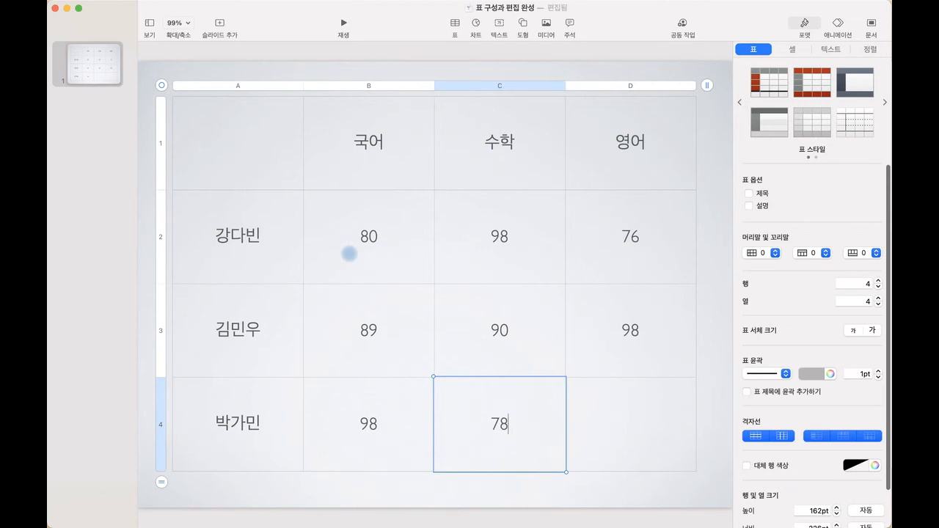
{"action": "key", "text": "Tab"}
{"action": "type", "text": "67"}
{"action": "key", "text": "Return"}
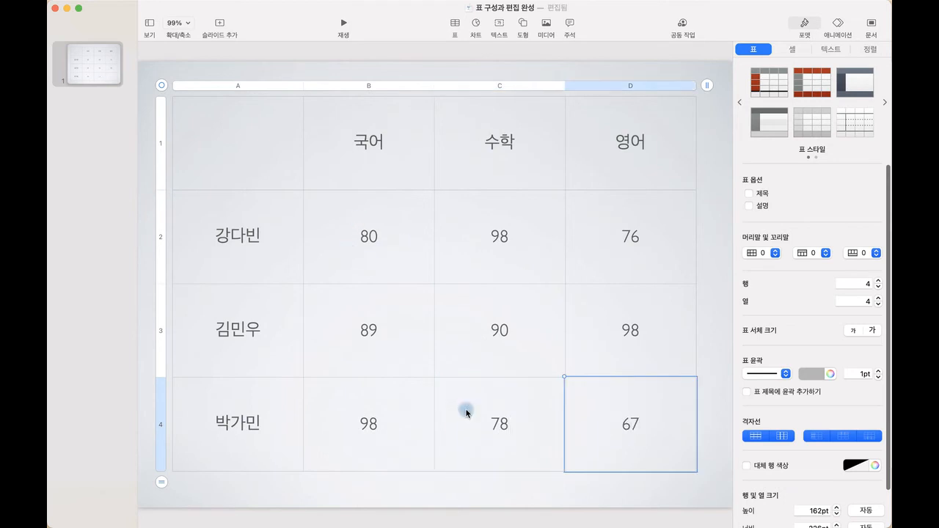
{"action": "left_click", "coordinate": [483, 488]}
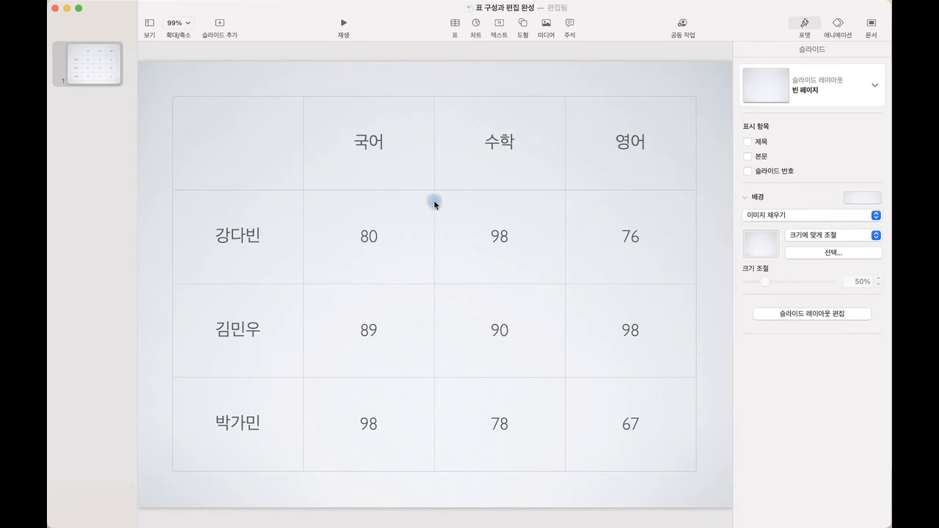
{"action": "left_click", "coordinate": [389, 184]}
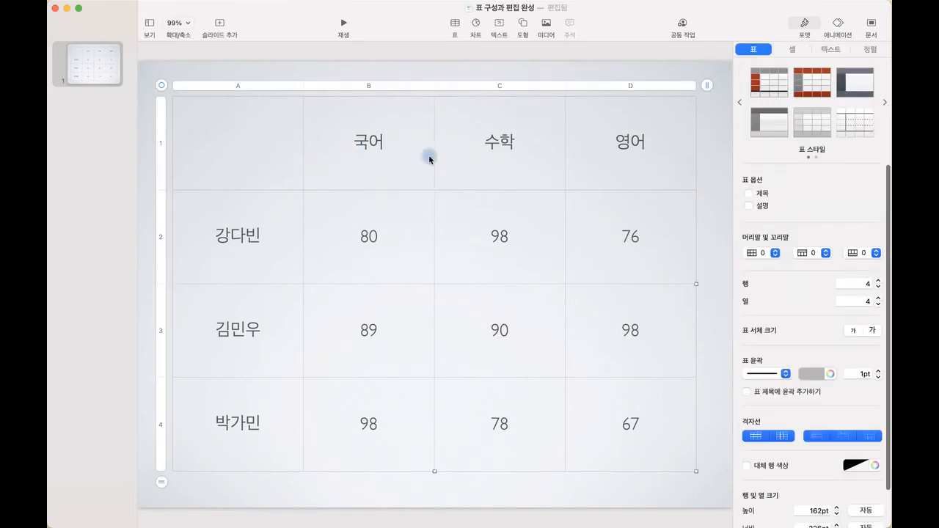
{"action": "left_click_drag", "start_coordinate": [367, 168], "coordinate": [499, 214]}
{"action": "key", "text": "super+z"}
{"action": "left_click", "coordinate": [397, 150]}
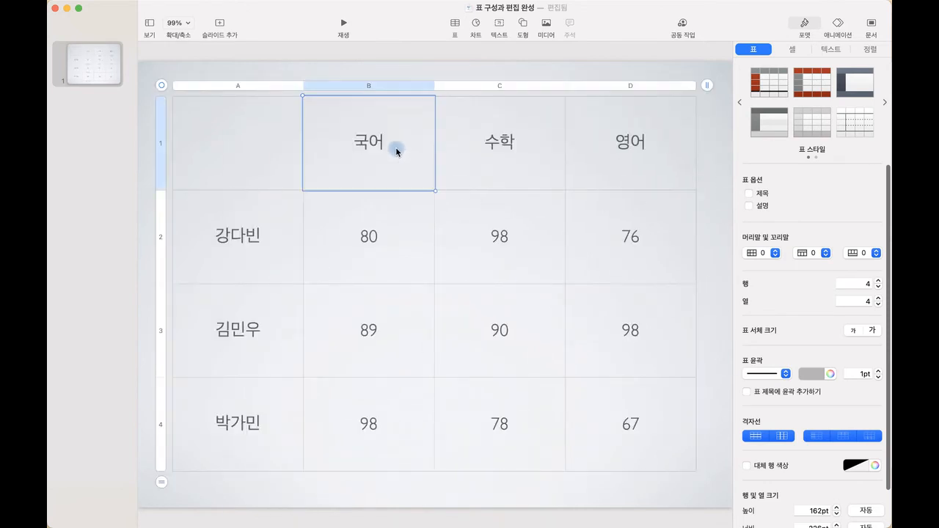
{"action": "left_click", "coordinate": [379, 187]}
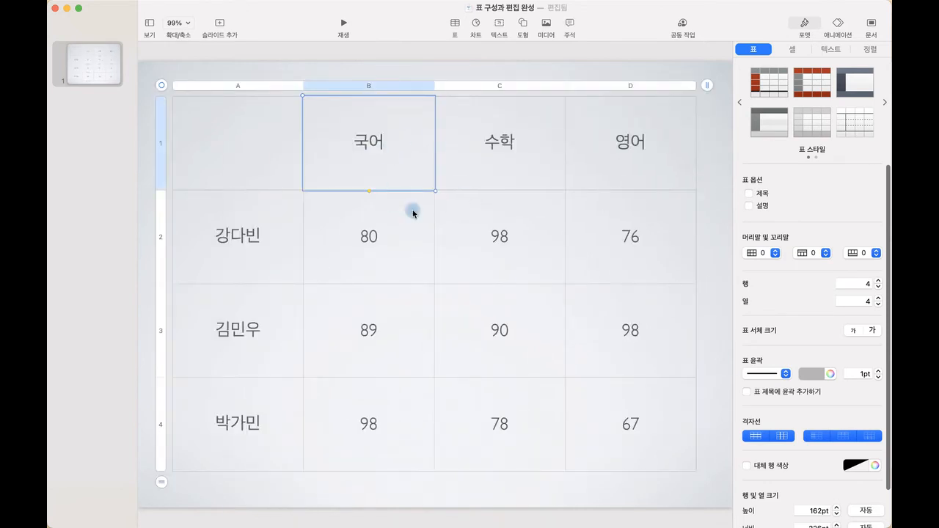
{"action": "left_click", "coordinate": [540, 493]}
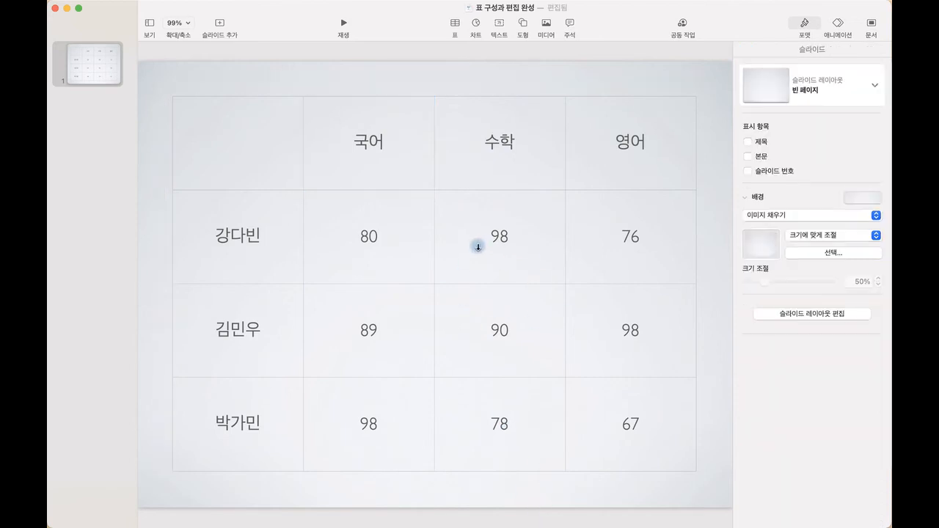
Apply the 부제 paragraph style to the text of the whole table.
{"action": "left_click", "coordinate": [571, 325]}
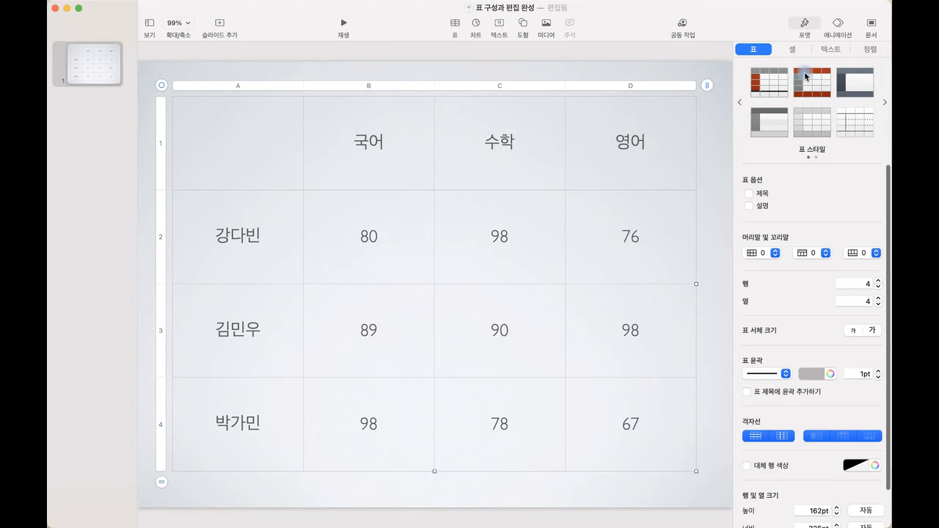
{"action": "left_click", "coordinate": [837, 53]}
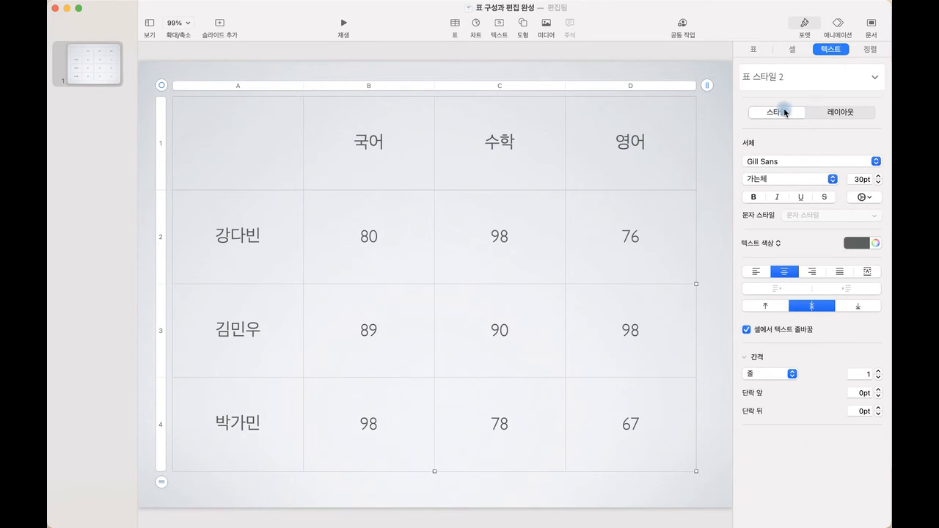
{"action": "left_click", "coordinate": [791, 79]}
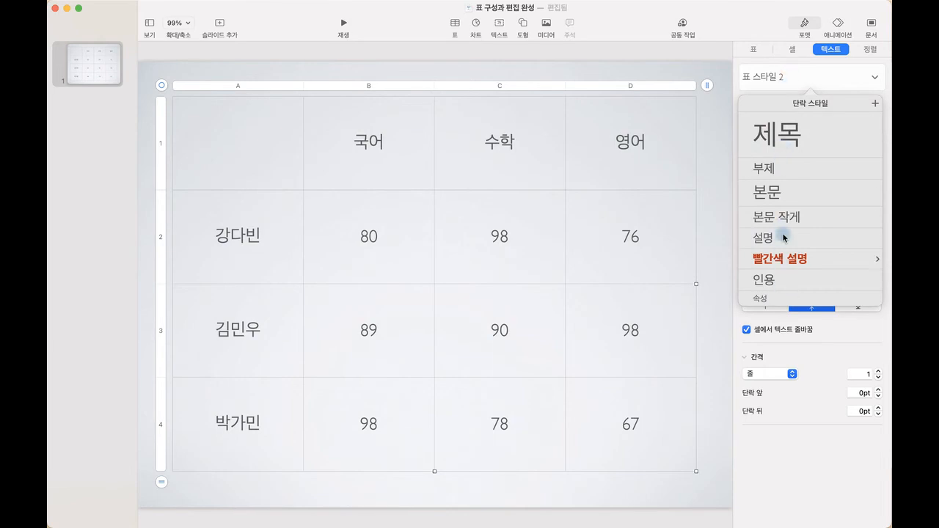
{"action": "left_click", "coordinate": [779, 170]}
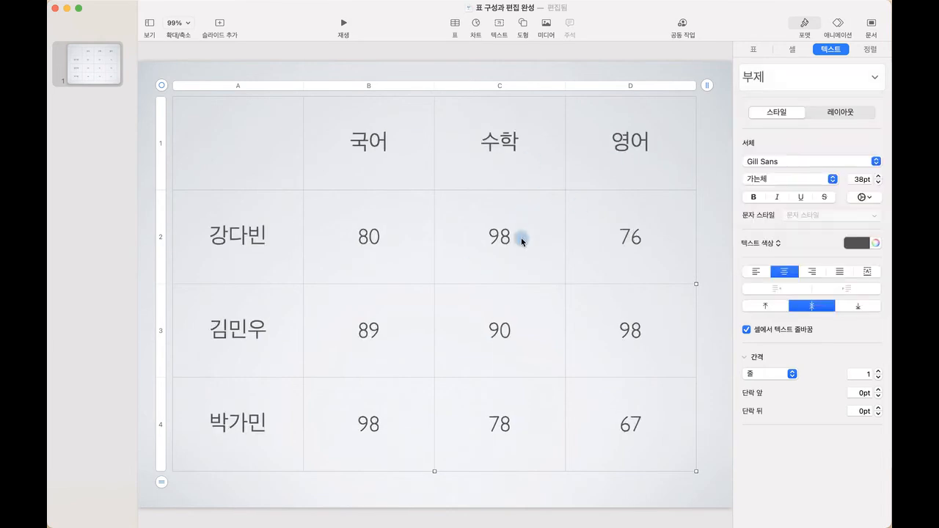
Change the font of all the table text to 경기천년바탕.
{"action": "left_click", "coordinate": [795, 160]}
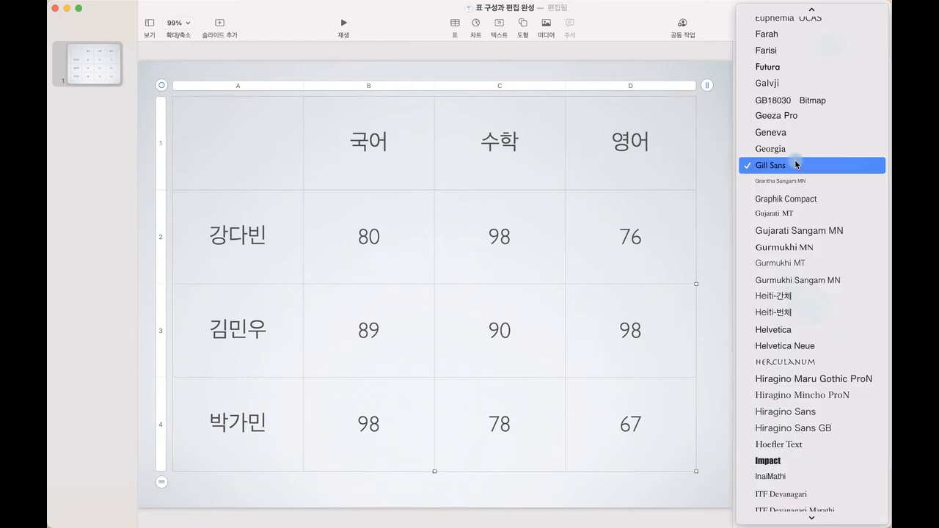
{"action": "mouse_move", "coordinate": [801, 7]}
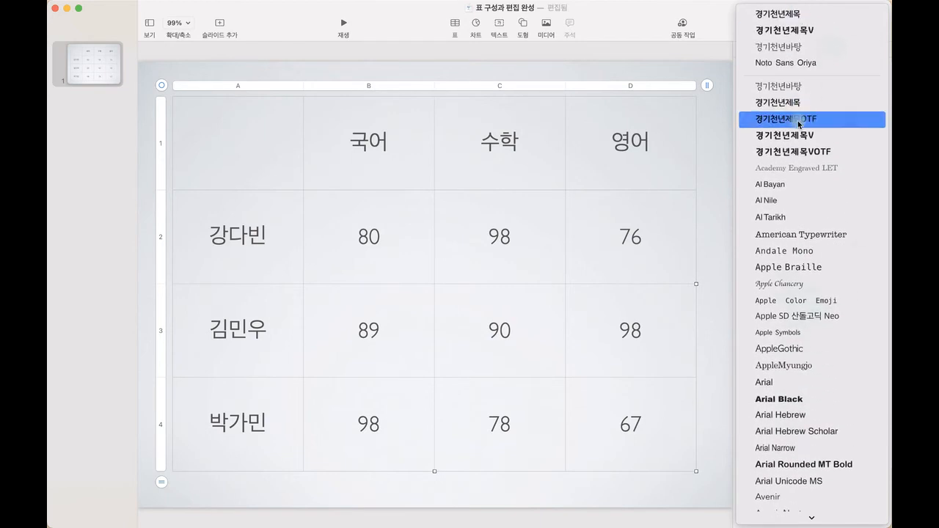
{"action": "left_click", "coordinate": [800, 95]}
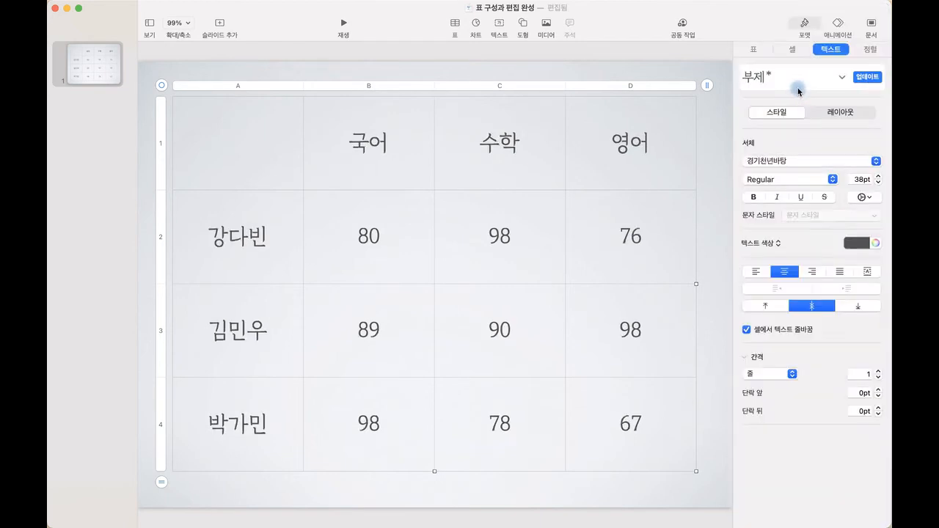
Set the table text to 35 pt and colour it slate blue-grey.
{"action": "left_click", "coordinate": [878, 183]}
{"action": "left_click", "coordinate": [878, 183]}
{"action": "left_click", "coordinate": [878, 182]}
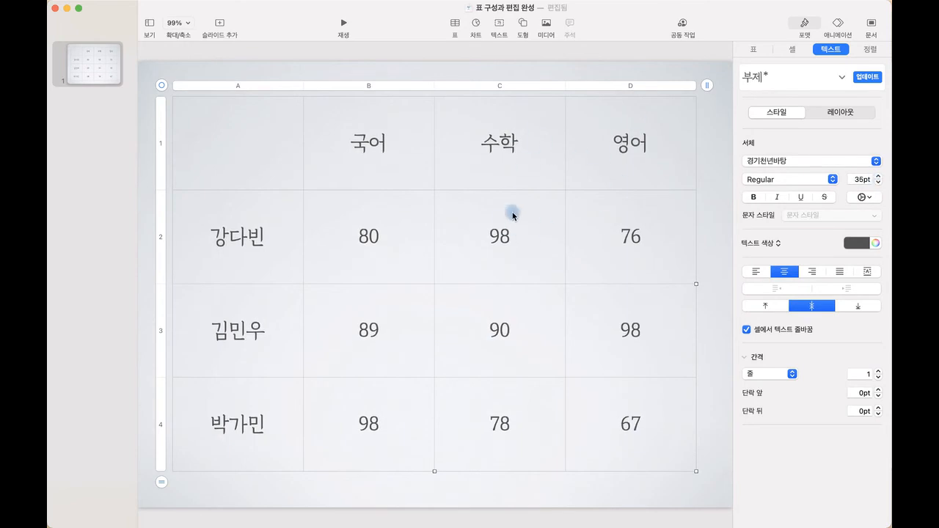
{"action": "left_click", "coordinate": [849, 244]}
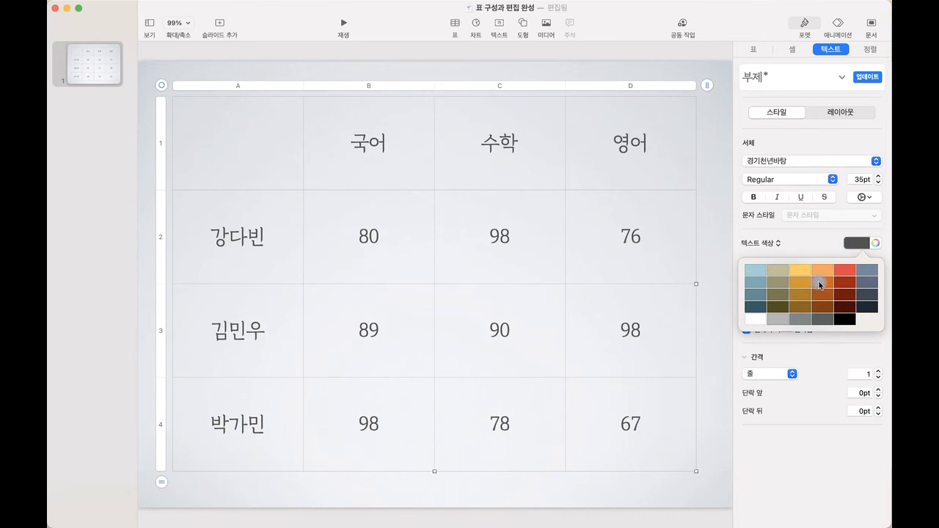
{"action": "left_click", "coordinate": [866, 282]}
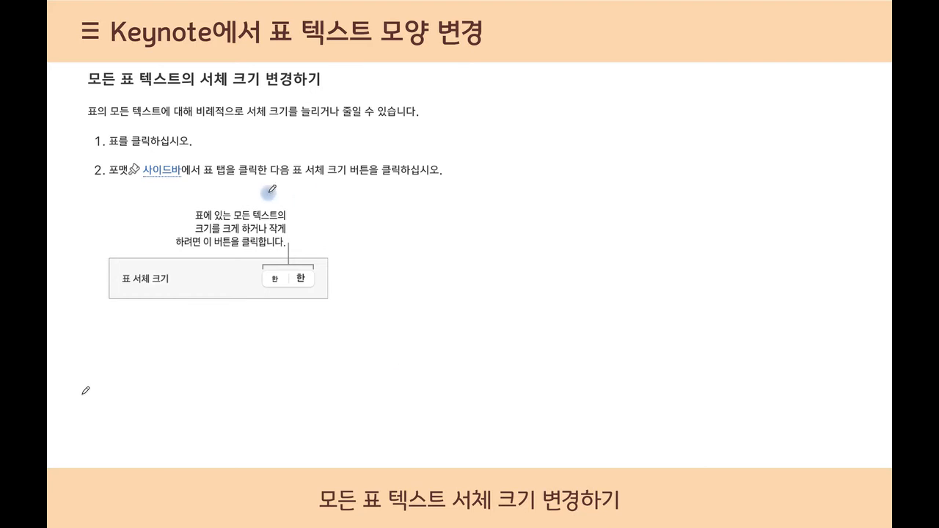
{"action": "left_click_drag", "start_coordinate": [108, 127], "coordinate": [163, 124]}
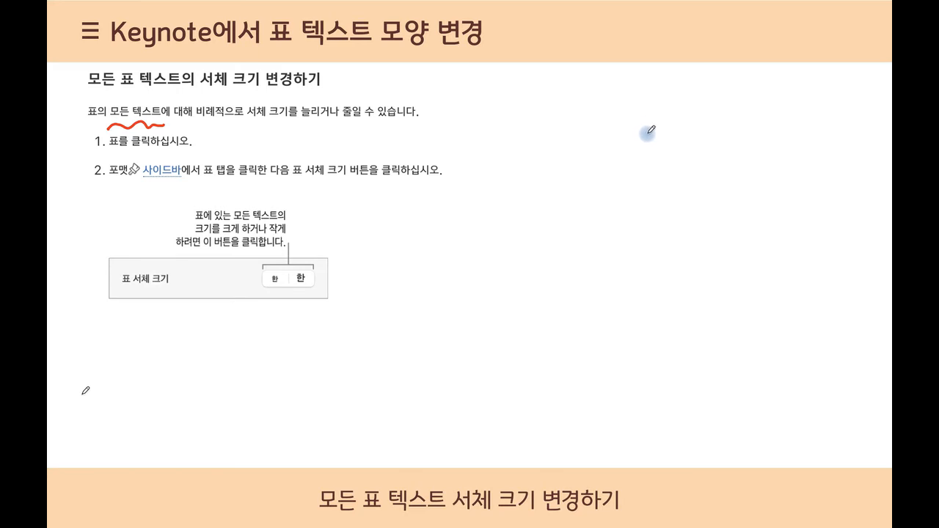
{"action": "mouse_move", "coordinate": [228, 114]}
{"action": "left_mouse_down"}
{"action": "mouse_move", "coordinate": [189, 102]}
{"action": "mouse_move", "coordinate": [230, 122]}
{"action": "left_mouse_up"}
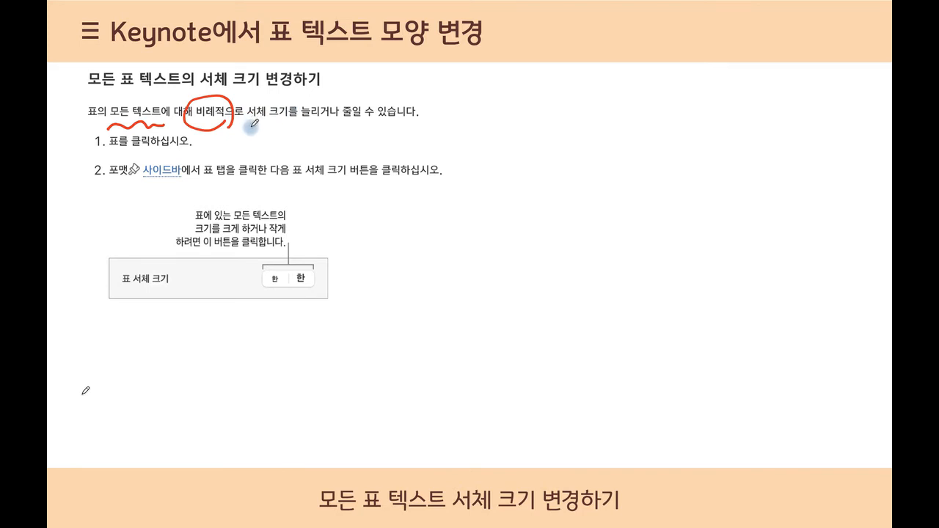
{"action": "left_click_drag", "start_coordinate": [245, 125], "coordinate": [373, 119]}
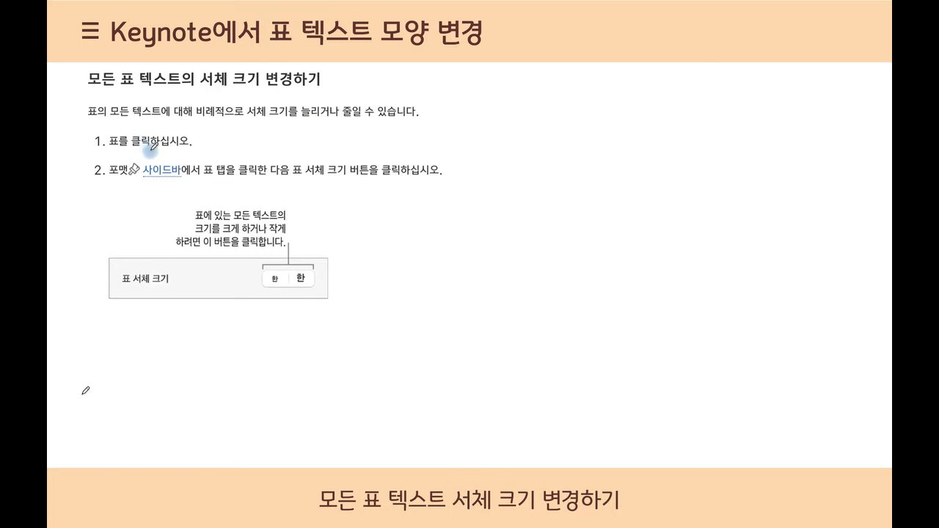
{"action": "mouse_move", "coordinate": [146, 156]}
{"action": "left_mouse_down"}
{"action": "mouse_move", "coordinate": [135, 134]}
{"action": "mouse_move", "coordinate": [151, 151]}
{"action": "left_mouse_up"}
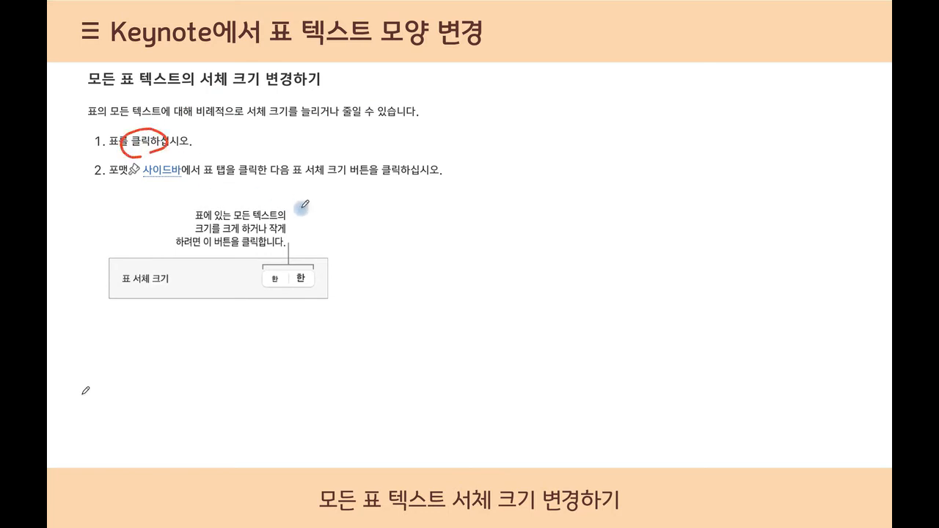
{"action": "mouse_move", "coordinate": [315, 190]}
{"action": "left_mouse_down"}
{"action": "mouse_move", "coordinate": [342, 157]}
{"action": "mouse_move", "coordinate": [340, 184]}
{"action": "left_mouse_up"}
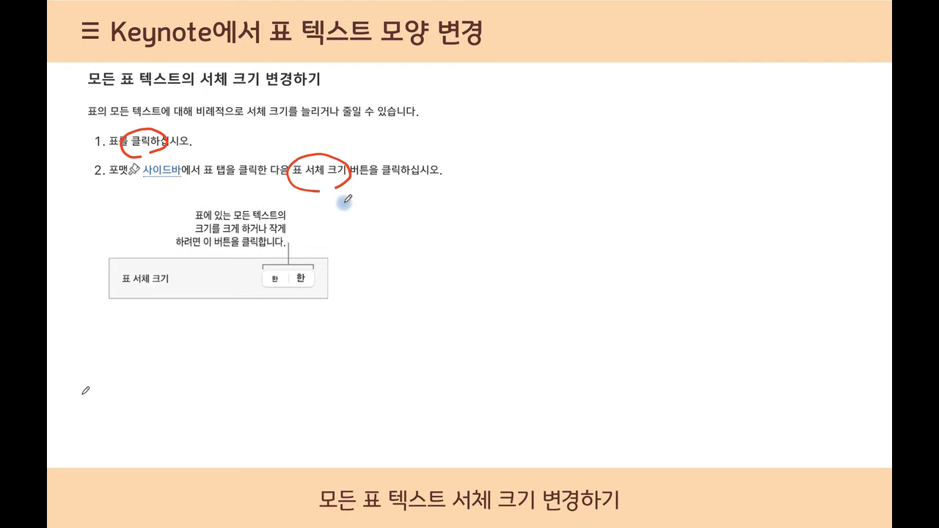
Leave the lecture slide and switch back to the Keynote document containing the score table.
{"action": "key", "text": "Escape"}
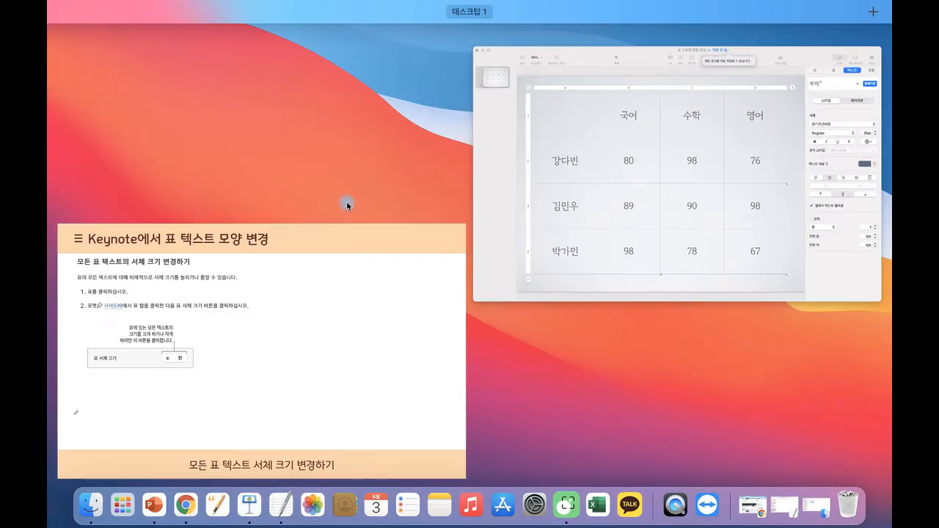
{"action": "left_click", "coordinate": [567, 185]}
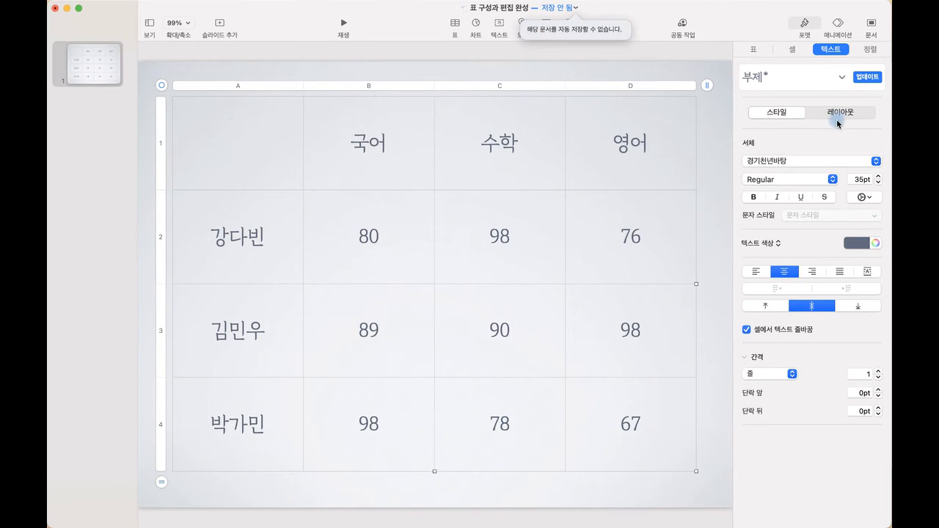
Shrink the font size of the whole table by seven increments, enlarge it by five, and deselect the table.
{"action": "left_click", "coordinate": [764, 50]}
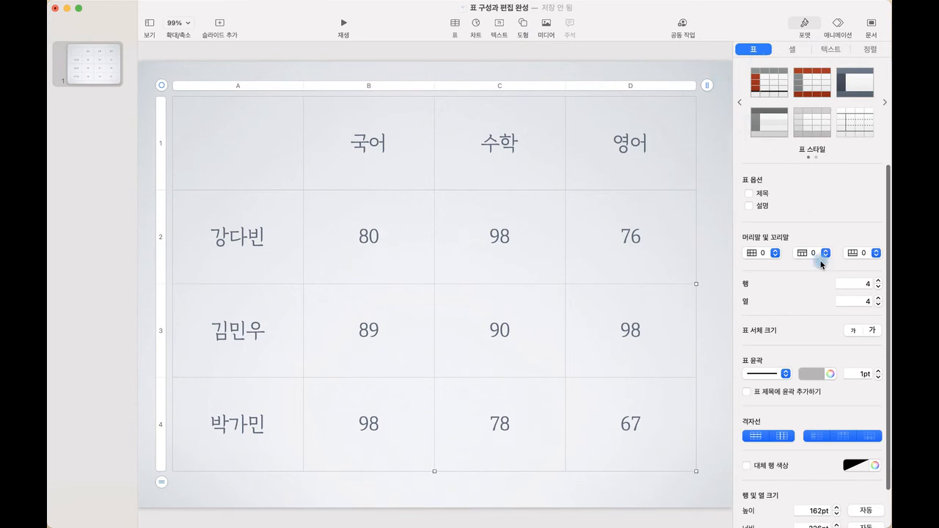
{"action": "scroll", "coordinate": [822, 264], "scroll_direction": "down", "scroll_amount": 2}
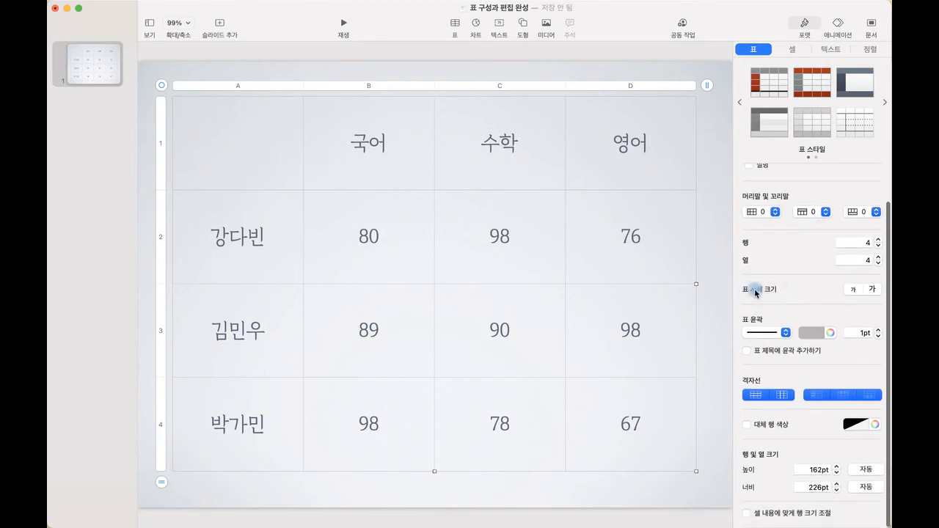
{"action": "left_click", "coordinate": [851, 290]}
{"action": "left_click", "coordinate": [852, 290]}
{"action": "left_click", "coordinate": [852, 290]}
{"action": "left_click", "coordinate": [851, 290]}
{"action": "left_click", "coordinate": [852, 290]}
{"action": "left_click", "coordinate": [852, 290]}
{"action": "left_click", "coordinate": [852, 290]}
{"action": "left_click", "coordinate": [869, 290]}
{"action": "left_click", "coordinate": [869, 290]}
{"action": "left_click", "coordinate": [870, 291]}
{"action": "left_click", "coordinate": [869, 291]}
{"action": "left_click", "coordinate": [870, 290]}
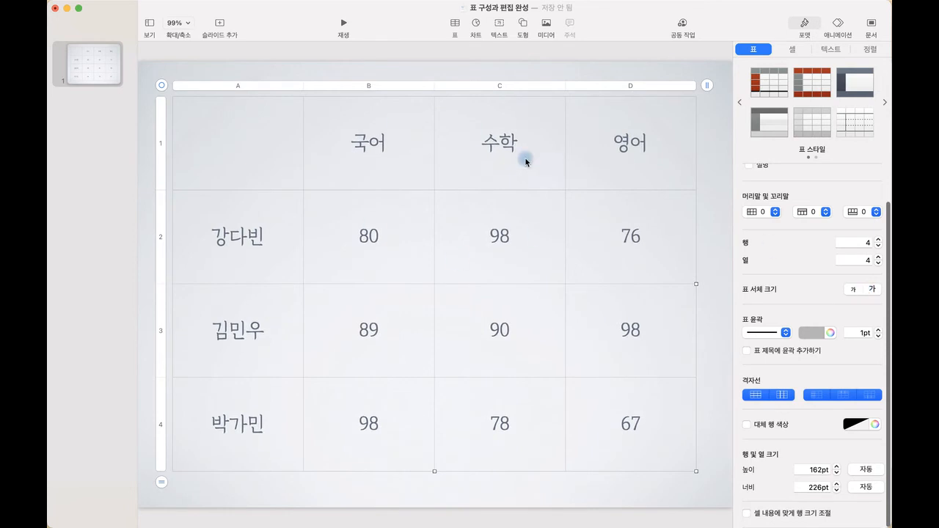
{"action": "left_click", "coordinate": [722, 269]}
{"action": "left_click", "coordinate": [477, 304]}
{"action": "mouse_move", "coordinate": [250, 506]}
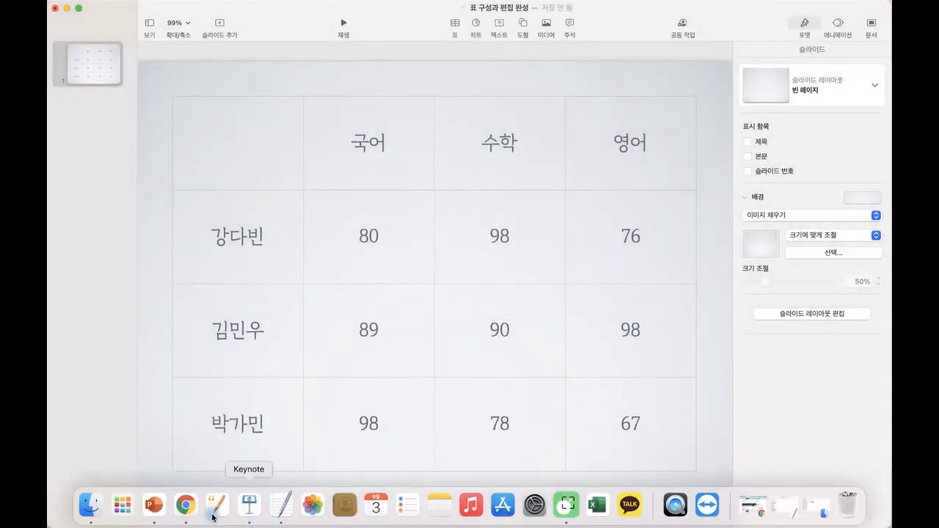
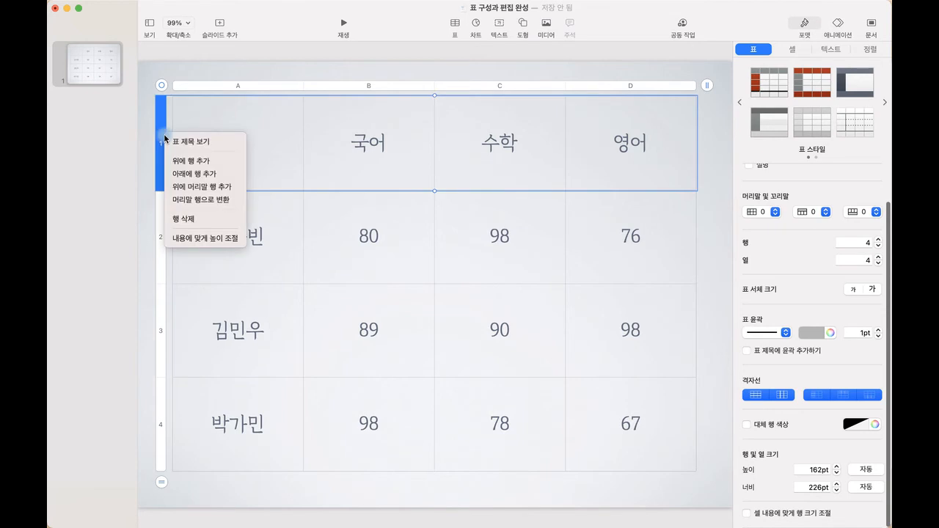
Show the table's title and replace its placeholder text with "3학년 1반 점수".
{"action": "left_click", "coordinate": [202, 142]}
{"action": "left_click", "coordinate": [435, 106]}
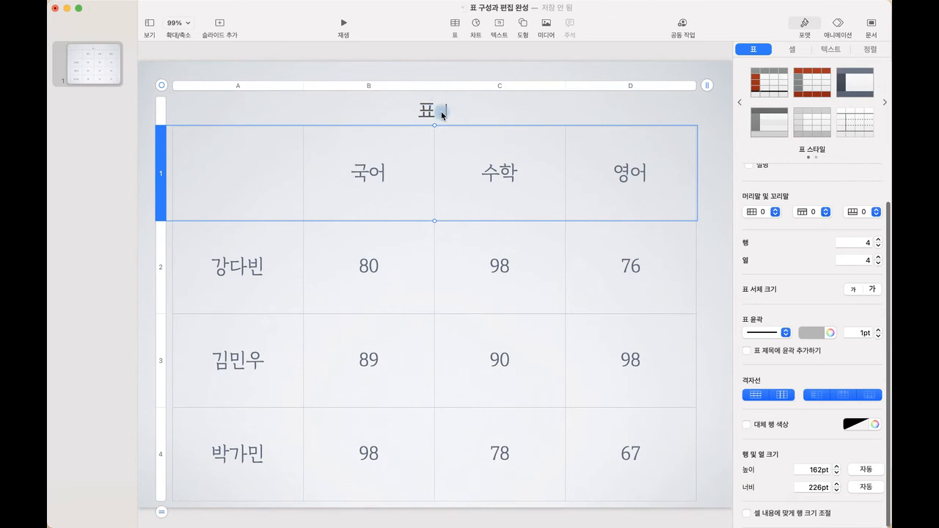
{"action": "left_click", "coordinate": [443, 111]}
{"action": "left_click_drag", "start_coordinate": [458, 112], "coordinate": [380, 112]}
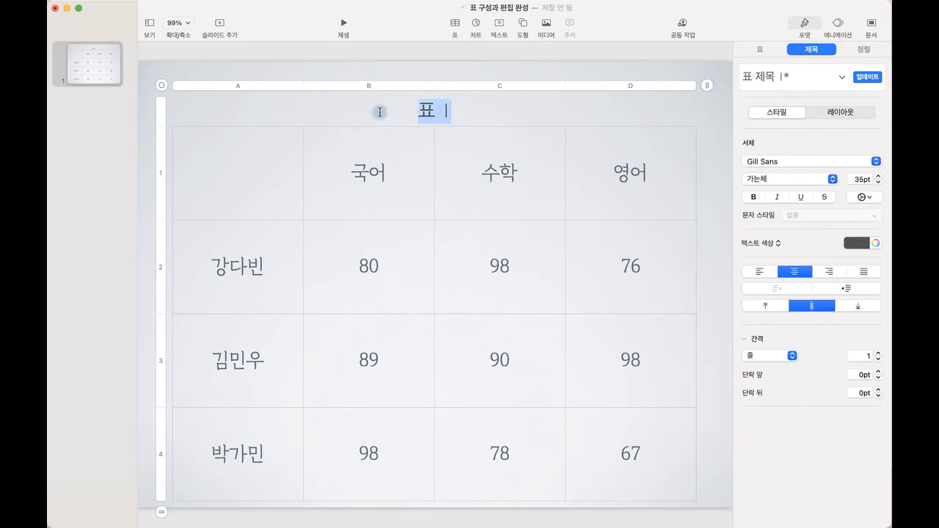
{"action": "type", "text": "3학"}
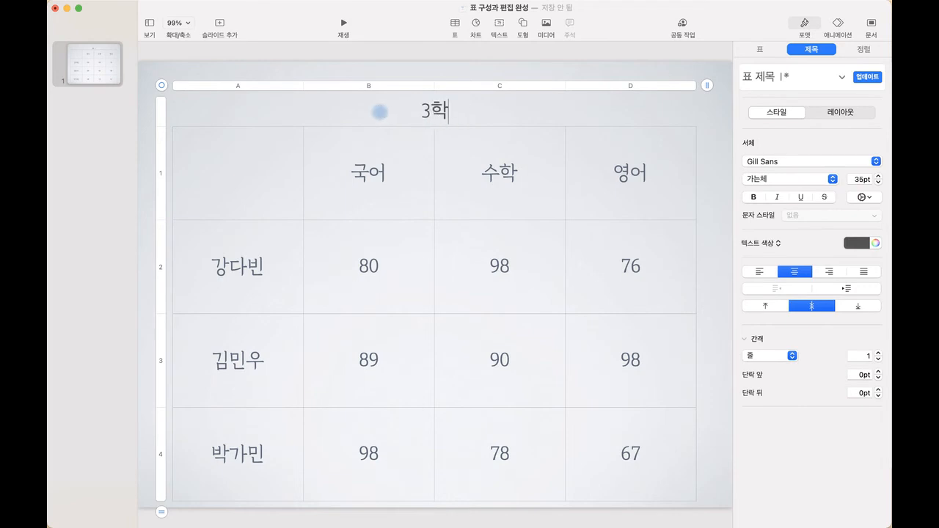
{"action": "type", "text": "년 1반 점수"}
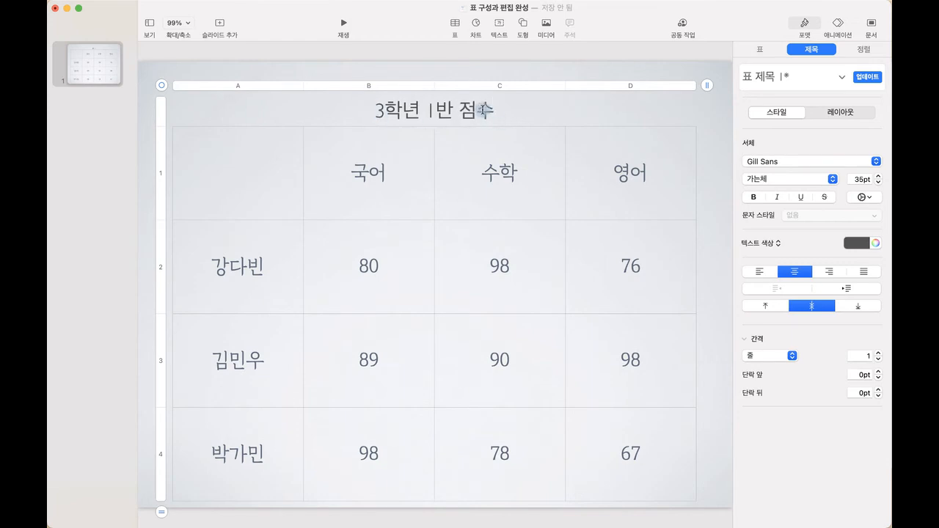
{"action": "left_click", "coordinate": [472, 70]}
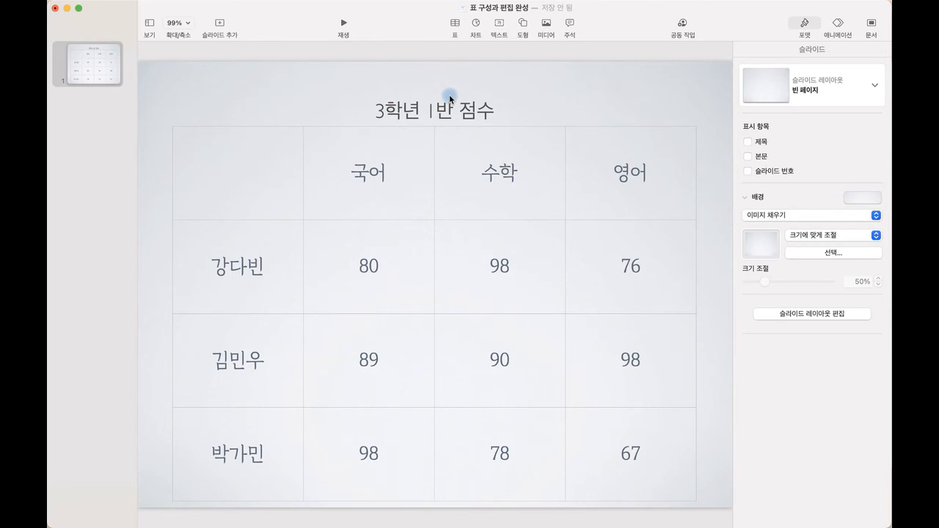
Make the table title bold and change its font to 경기천년바탕.
{"action": "left_click", "coordinate": [450, 106]}
{"action": "left_click", "coordinate": [450, 108]}
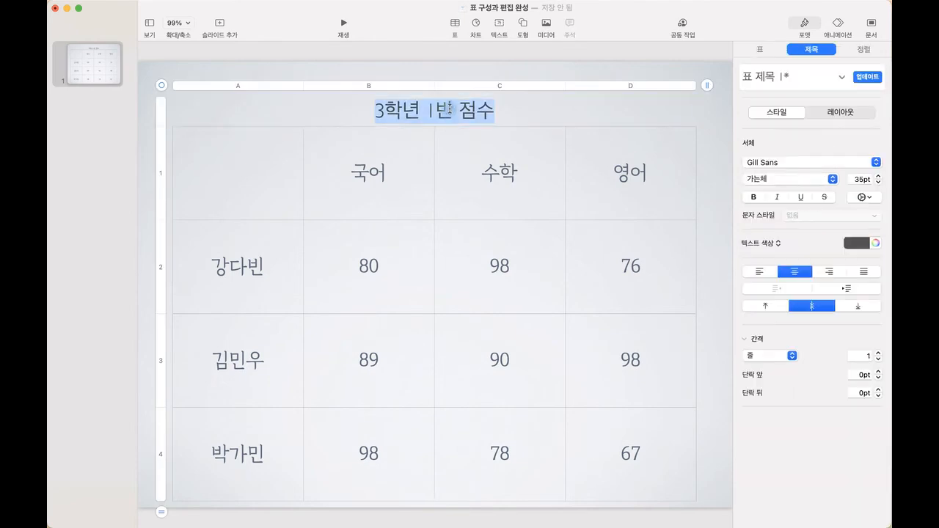
{"action": "left_click", "coordinate": [753, 197]}
{"action": "left_click", "coordinate": [819, 162]}
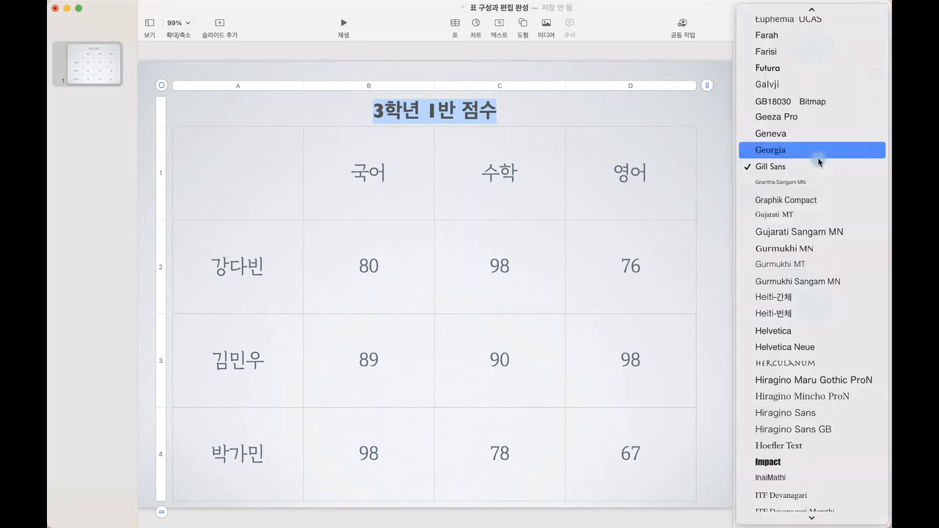
{"action": "mouse_move", "coordinate": [813, 9]}
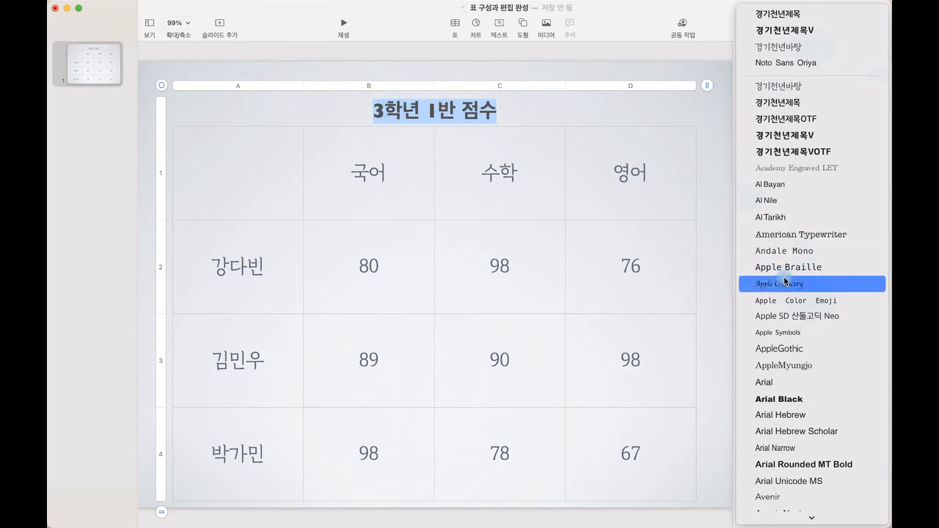
{"action": "left_click", "coordinate": [784, 87]}
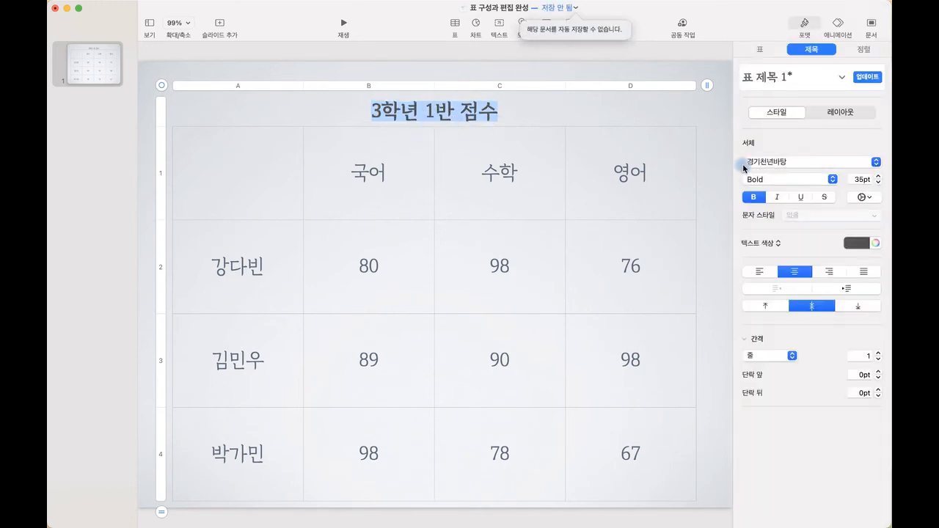
{"action": "left_click", "coordinate": [567, 72]}
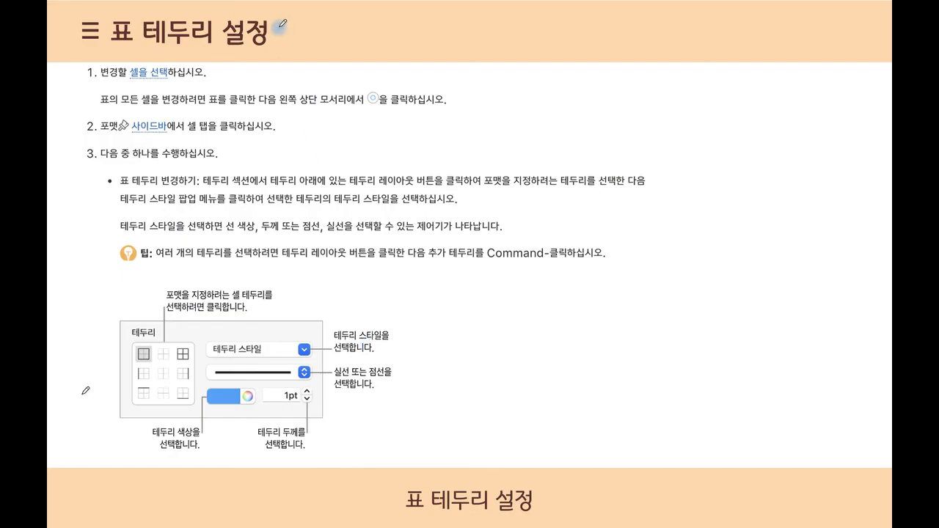
On the 표 테두리 설정 lecture slide, circle 셀을 선택 and 셀 탭을 in red and underline 표 테두리 변경하기.
{"action": "left_click_drag", "start_coordinate": [277, 25], "coordinate": [291, 22]}
{"action": "left_click_drag", "start_coordinate": [289, 392], "coordinate": [217, 374]}
{"action": "mouse_move", "coordinate": [247, 333]}
{"action": "left_mouse_down"}
{"action": "mouse_move", "coordinate": [316, 392]}
{"action": "mouse_move", "coordinate": [293, 402]}
{"action": "left_mouse_up"}
{"action": "mouse_move", "coordinate": [164, 91]}
{"action": "left_mouse_down"}
{"action": "mouse_move", "coordinate": [185, 65]}
{"action": "mouse_move", "coordinate": [163, 96]}
{"action": "left_mouse_up"}
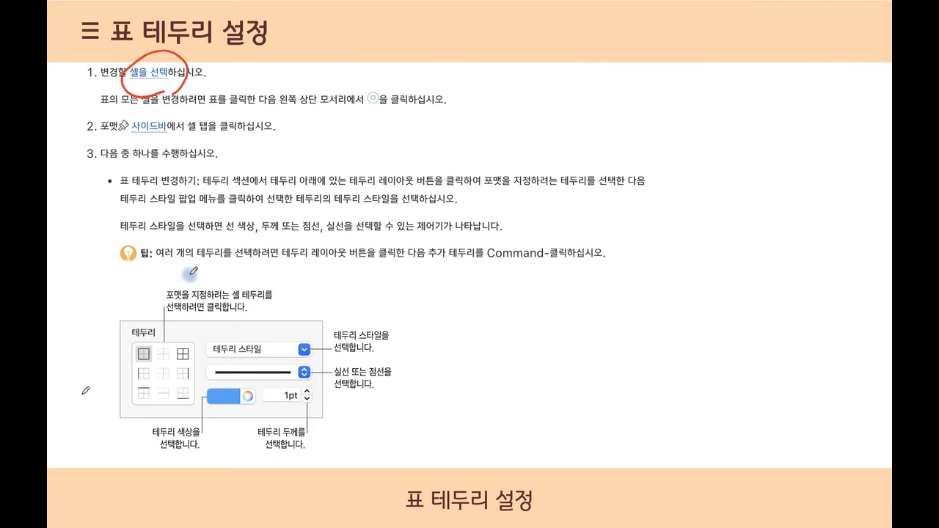
{"action": "mouse_move", "coordinate": [197, 139]}
{"action": "left_mouse_down"}
{"action": "mouse_move", "coordinate": [207, 118]}
{"action": "mouse_move", "coordinate": [220, 132]}
{"action": "left_mouse_up"}
{"action": "left_click_drag", "start_coordinate": [110, 196], "coordinate": [192, 186]}
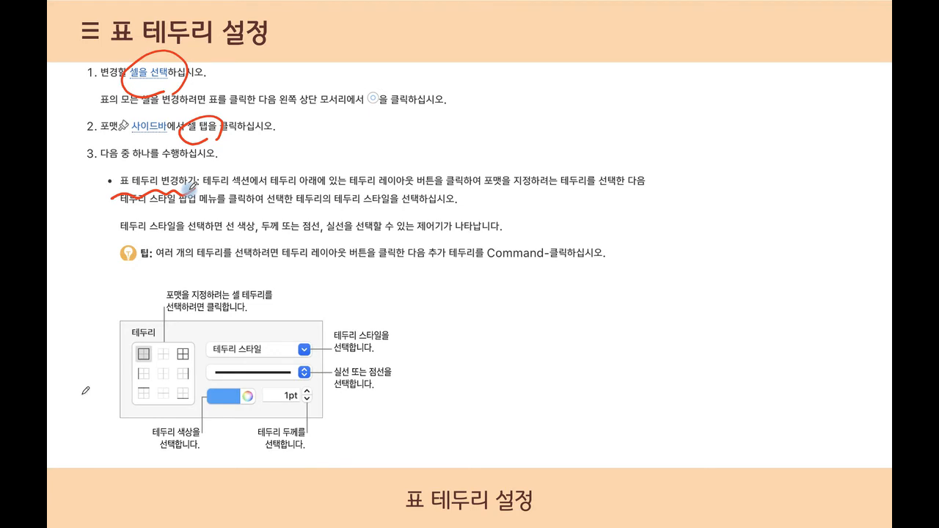
Switch back to the Keynote document and select the score table.
{"action": "key", "text": "ctrl+Up"}
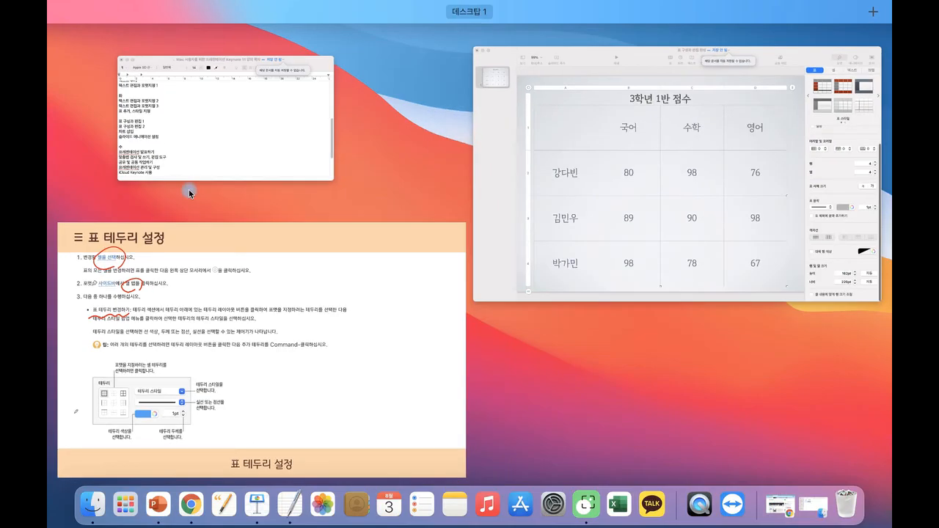
{"action": "left_click", "coordinate": [595, 164]}
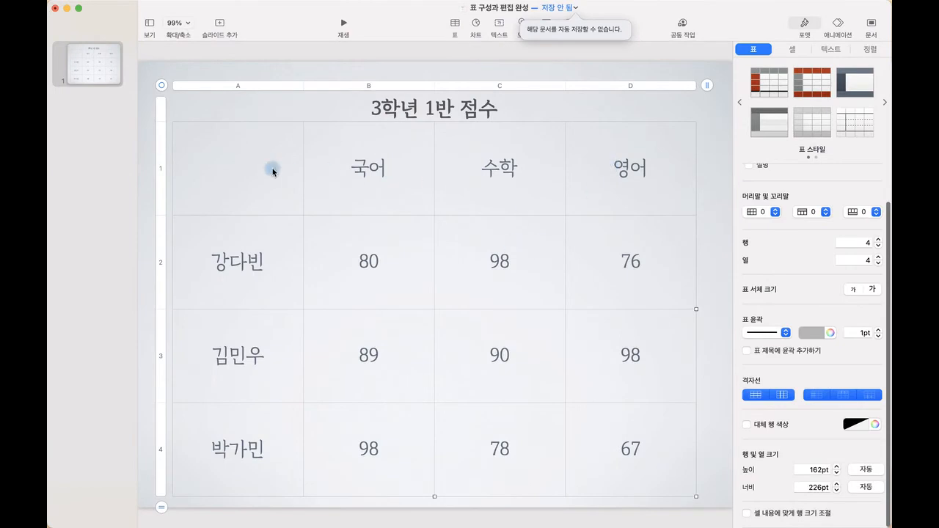
{"action": "left_click", "coordinate": [299, 187]}
{"action": "left_click", "coordinate": [295, 82]}
{"action": "left_click", "coordinate": [275, 176]}
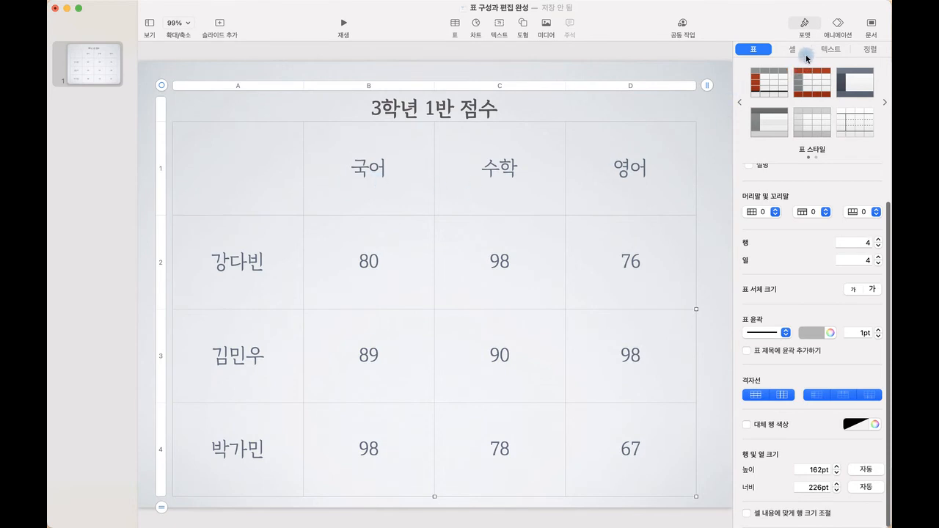
Change the colour of the table's outer border to the darkest navy.
{"action": "left_click", "coordinate": [793, 49]}
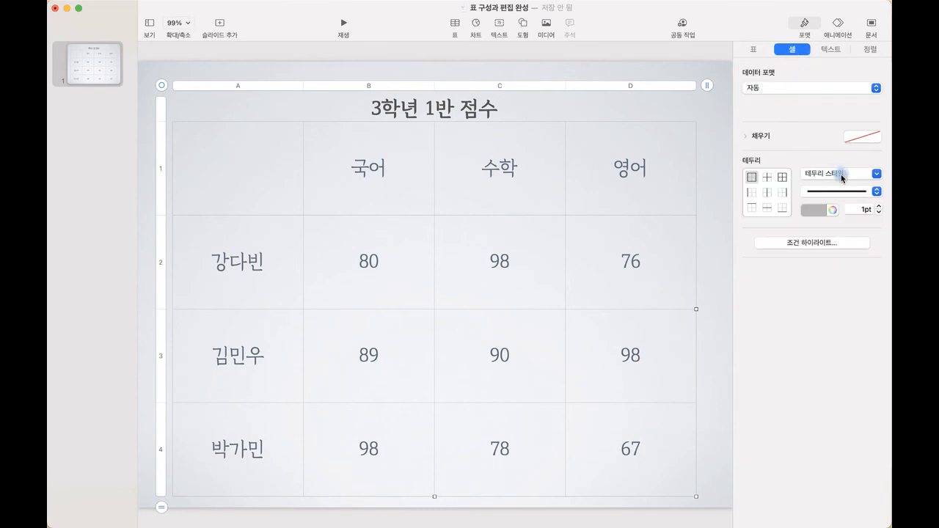
{"action": "left_click", "coordinate": [811, 211]}
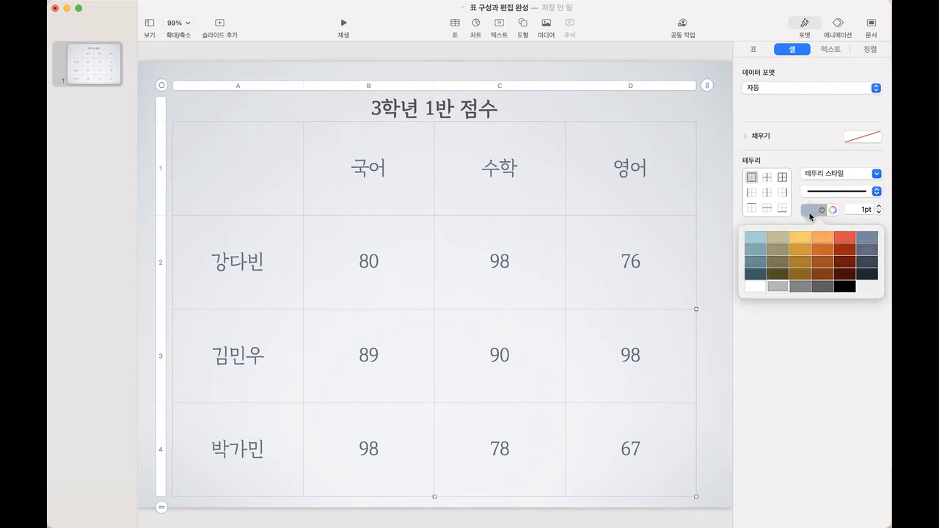
{"action": "left_click", "coordinate": [868, 276]}
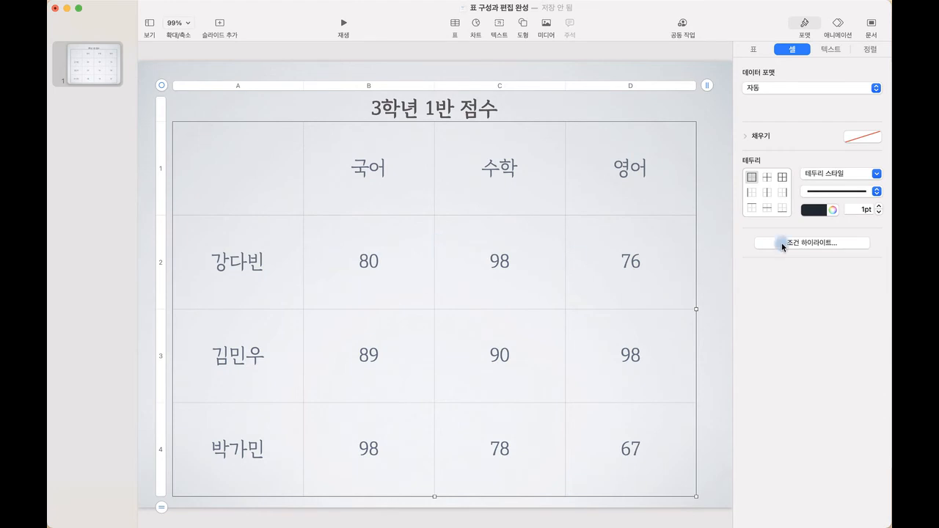
Apply the darkest navy colour to all outer and inner borders of the table, keeping a solid line.
{"action": "left_click", "coordinate": [752, 178]}
{"action": "left_click", "coordinate": [785, 180]}
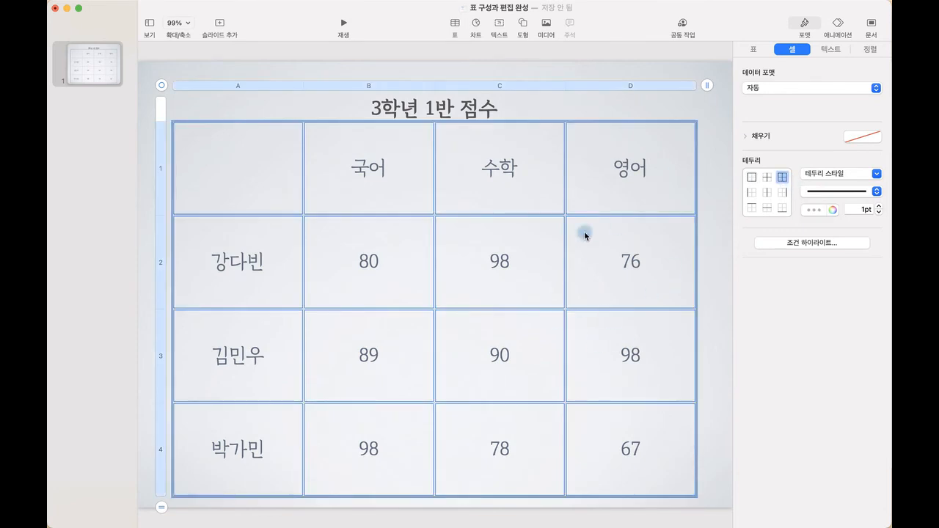
{"action": "left_click", "coordinate": [825, 211]}
{"action": "left_click", "coordinate": [871, 274]}
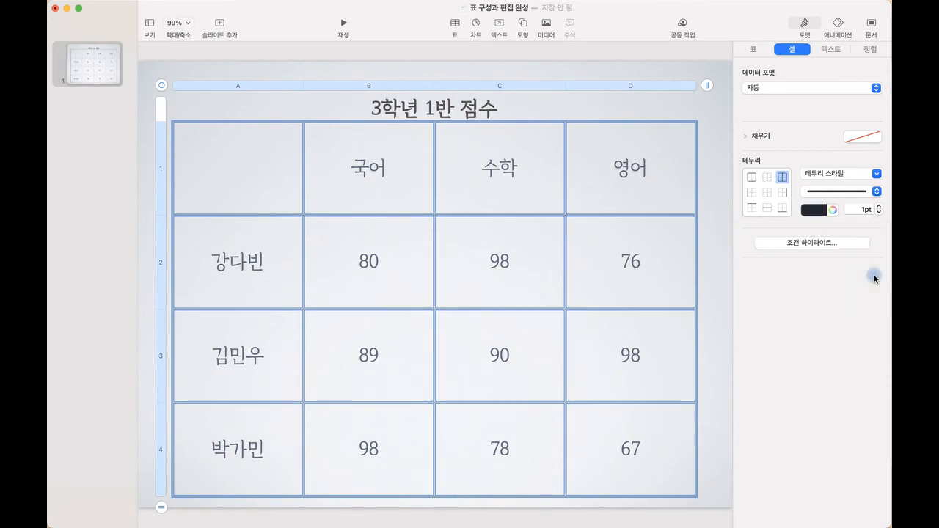
{"action": "left_click", "coordinate": [833, 188]}
{"action": "left_click", "coordinate": [835, 200]}
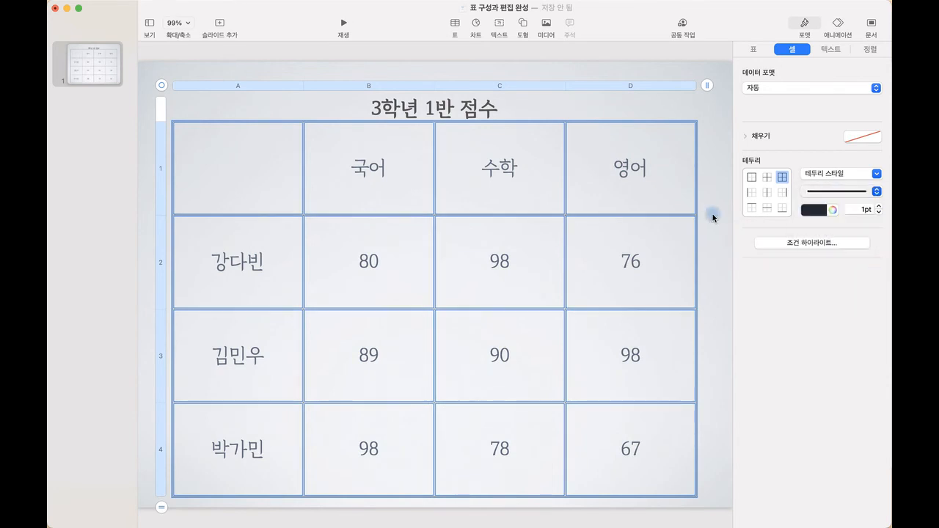
{"action": "left_click", "coordinate": [710, 216]}
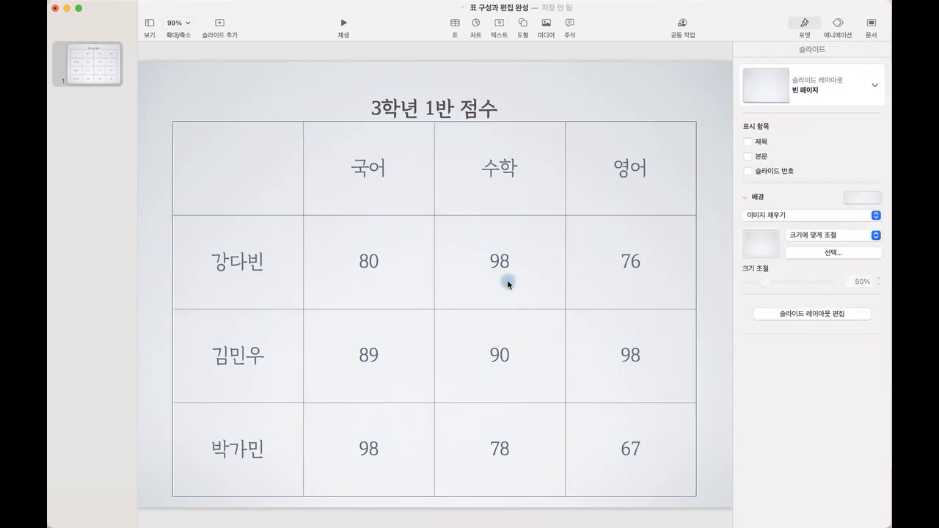
Apply the green 3 pt border style to the table's outer border.
{"action": "left_click", "coordinate": [648, 209]}
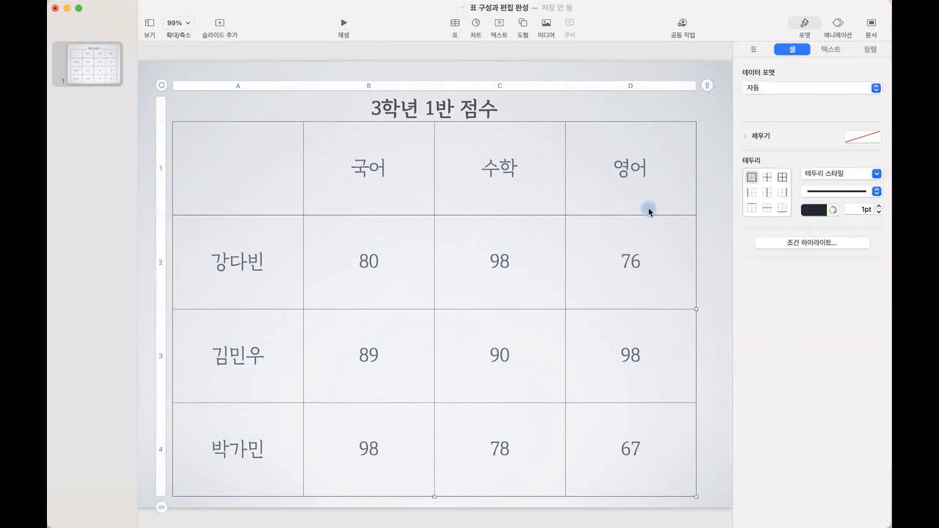
{"action": "left_click", "coordinate": [842, 176]}
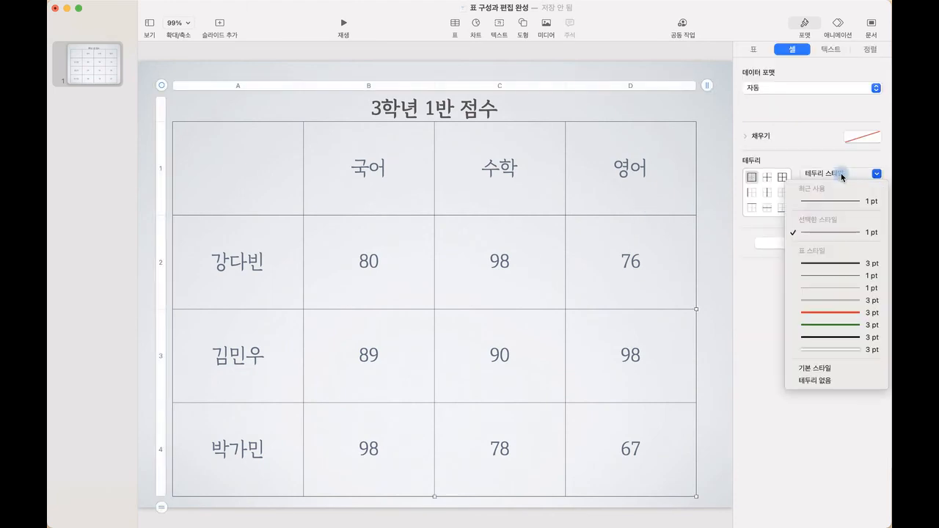
{"action": "left_click", "coordinate": [833, 323]}
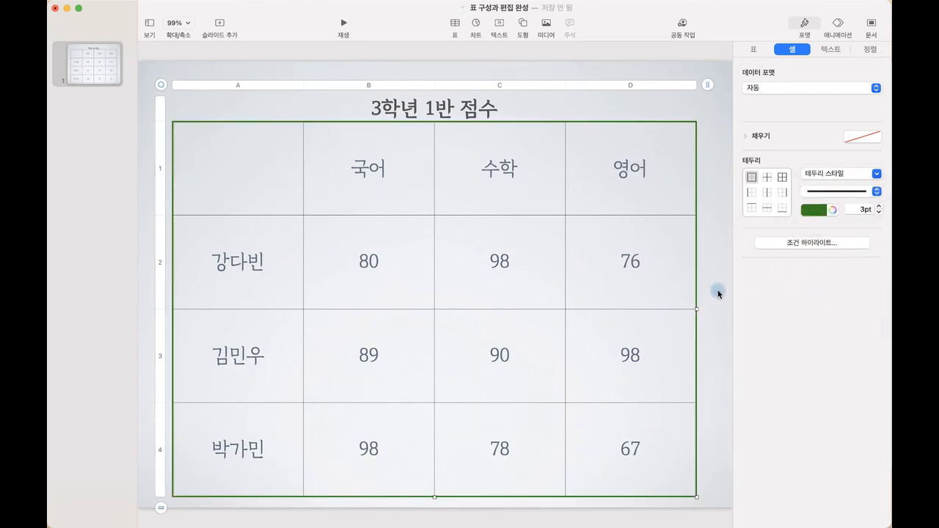
Try the red 3 pt border style on the table's outer border and undo it.
{"action": "left_click", "coordinate": [844, 176]}
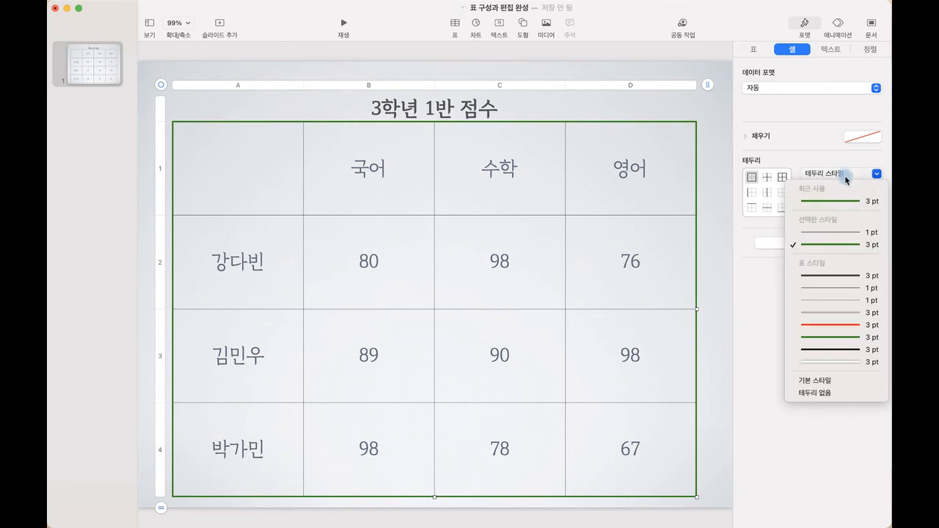
{"action": "left_click", "coordinate": [839, 324]}
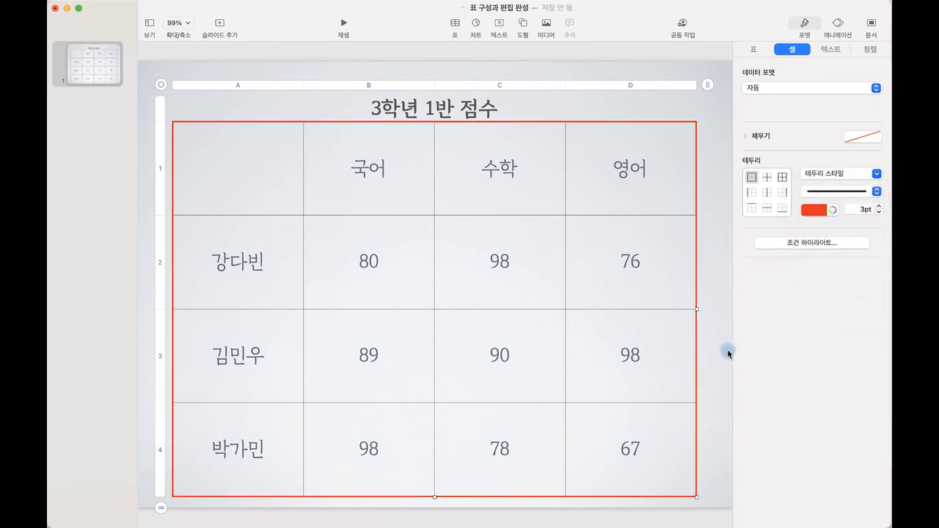
{"action": "key", "text": "super+z"}
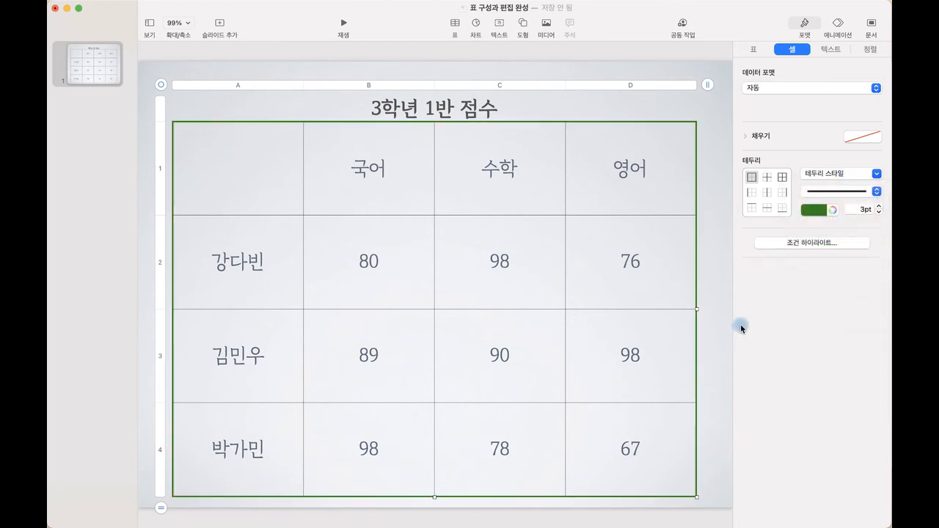
Try a dashed line on the table's outer border, return it to a solid line and set its width to 2 pt.
{"action": "left_click", "coordinate": [837, 193]}
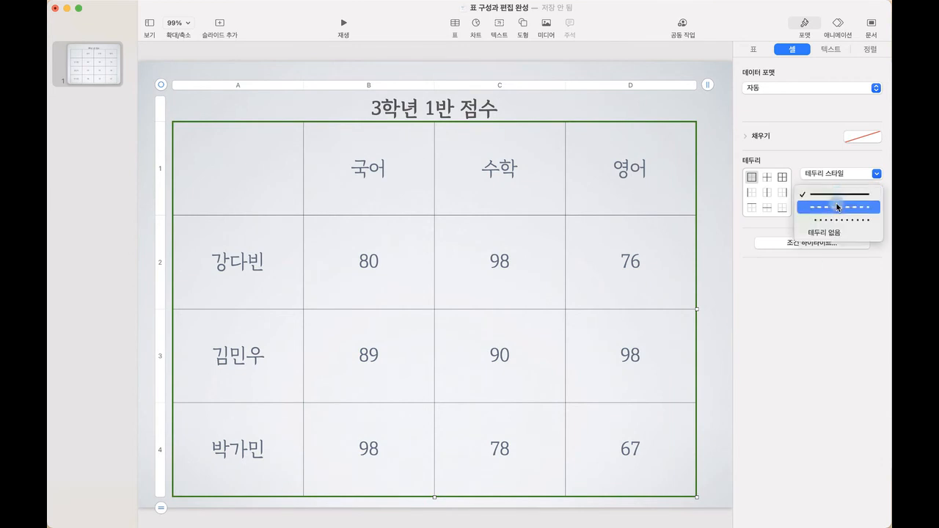
{"action": "left_click", "coordinate": [837, 207]}
{"action": "left_click", "coordinate": [837, 195]}
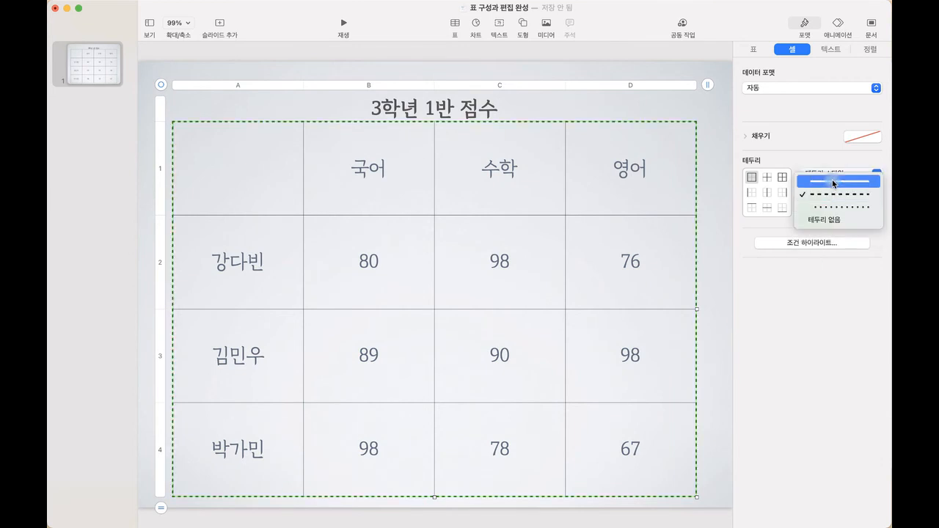
{"action": "left_click", "coordinate": [837, 181]}
{"action": "left_click", "coordinate": [879, 206]}
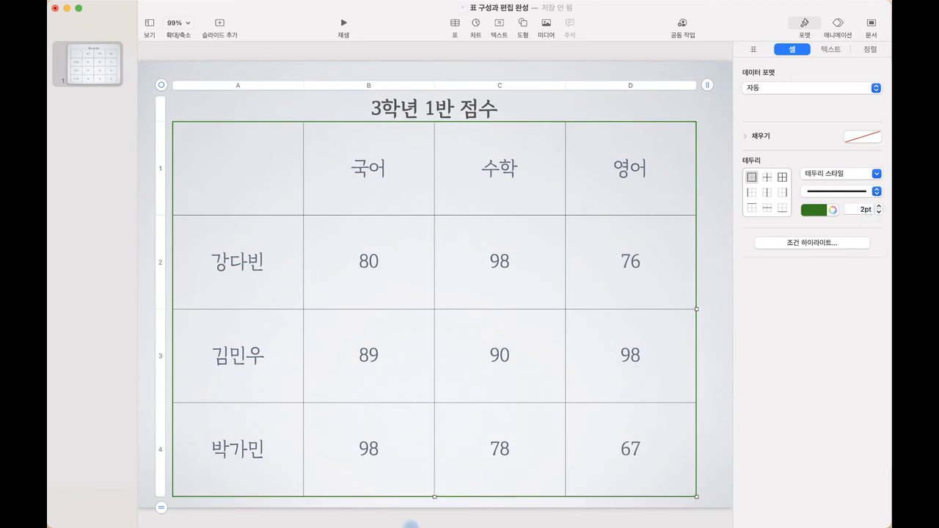
Switch to the PowerPoint slide show, mark the key phrases about applying another table style in red ink and clear the markings.
{"action": "mouse_move", "coordinate": [354, 522]}
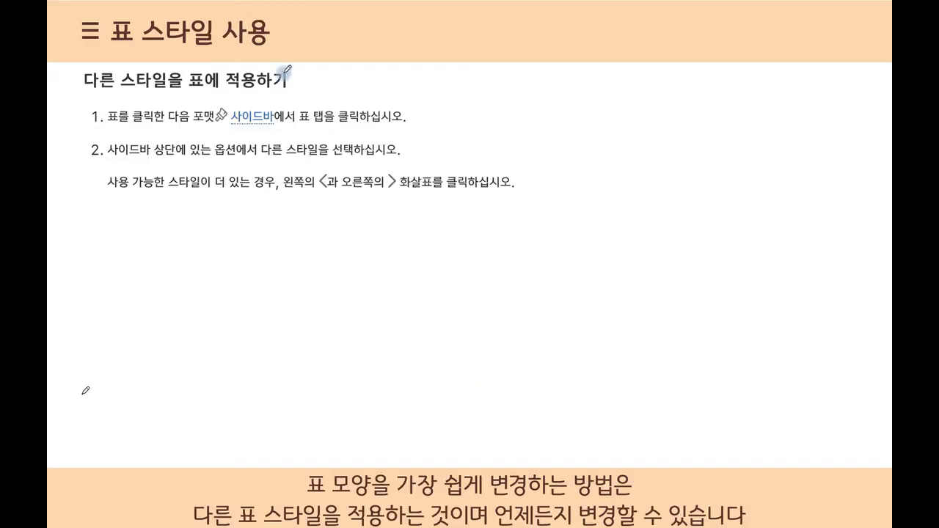
{"action": "left_click_drag", "start_coordinate": [288, 23], "coordinate": [302, 17]}
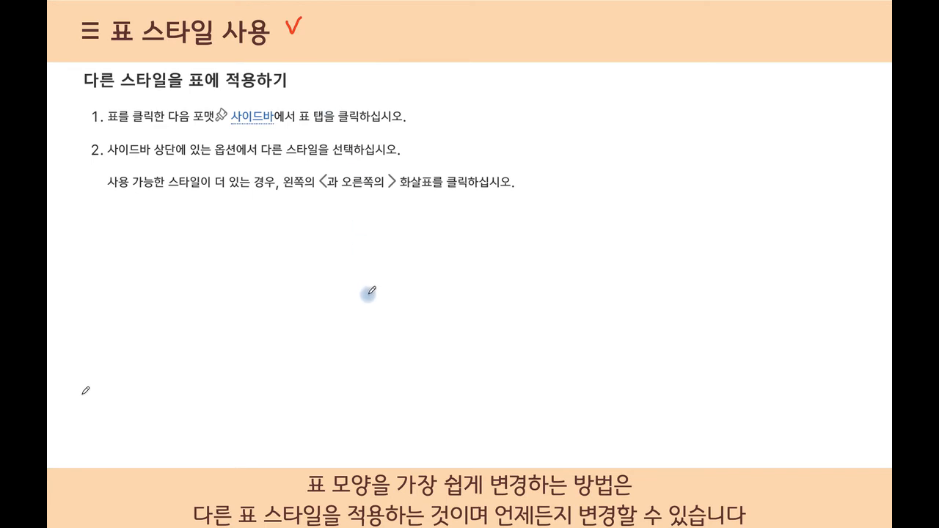
{"action": "mouse_move", "coordinate": [110, 104]}
{"action": "left_mouse_down"}
{"action": "mouse_move", "coordinate": [154, 70]}
{"action": "mouse_move", "coordinate": [157, 88]}
{"action": "mouse_move", "coordinate": [249, 93]}
{"action": "left_mouse_up"}
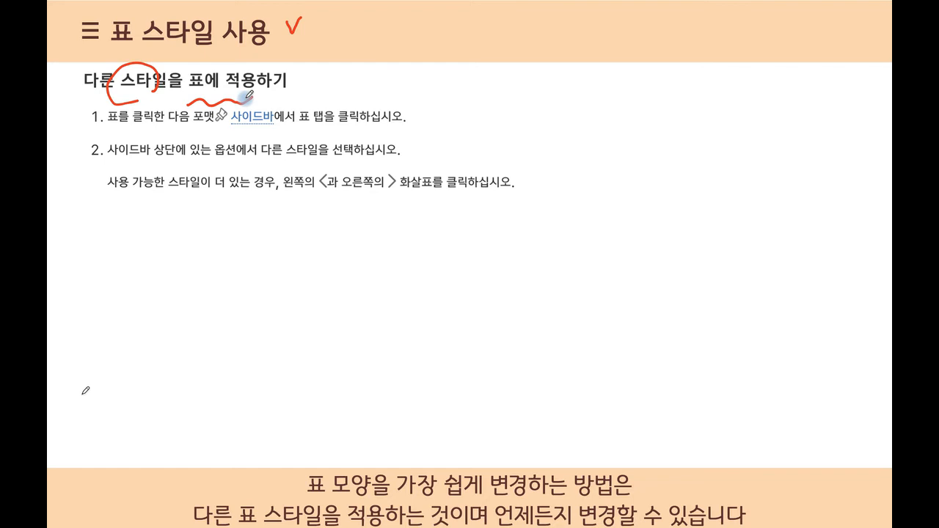
{"action": "mouse_move", "coordinate": [316, 134]}
{"action": "left_mouse_down"}
{"action": "mouse_move", "coordinate": [318, 102]}
{"action": "mouse_move", "coordinate": [309, 133]}
{"action": "left_mouse_up"}
{"action": "left_click_drag", "start_coordinate": [280, 165], "coordinate": [325, 151]}
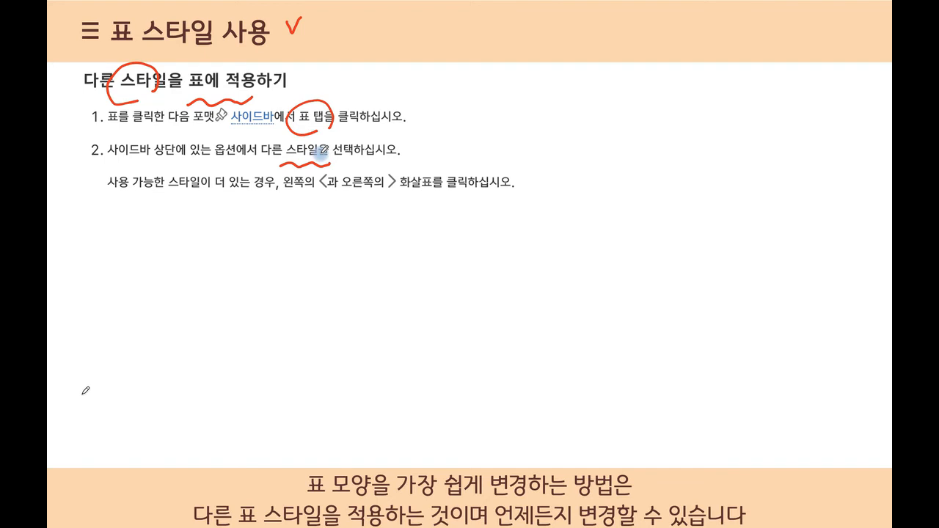
{"action": "key", "text": "Escape"}
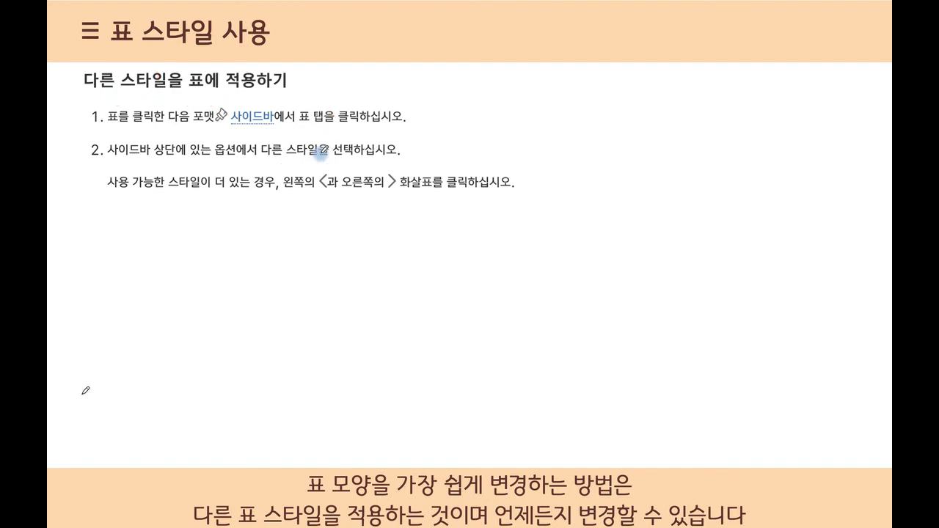
Switch to Keynote and apply the light grey table style with full gridlines to the score table.
{"action": "key", "text": "ctrl+Up"}
{"action": "left_click", "coordinate": [644, 259]}
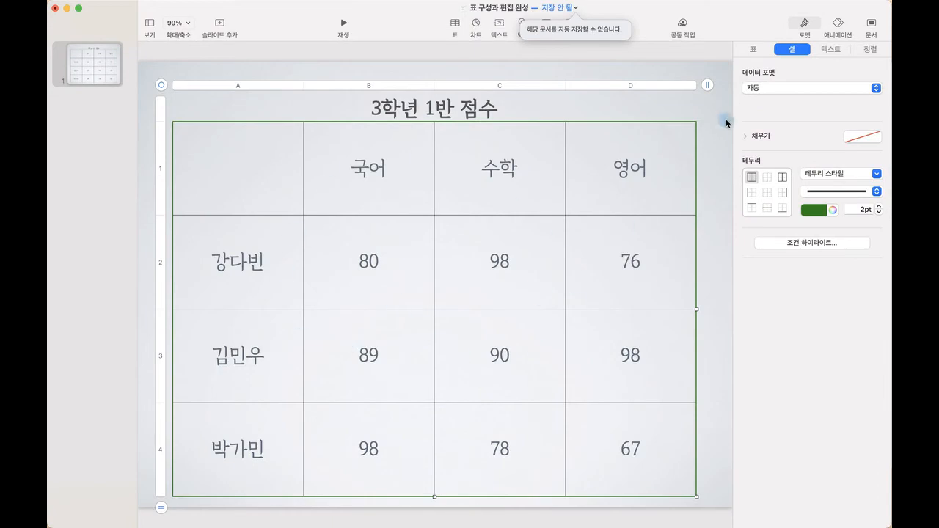
{"action": "left_click", "coordinate": [748, 50]}
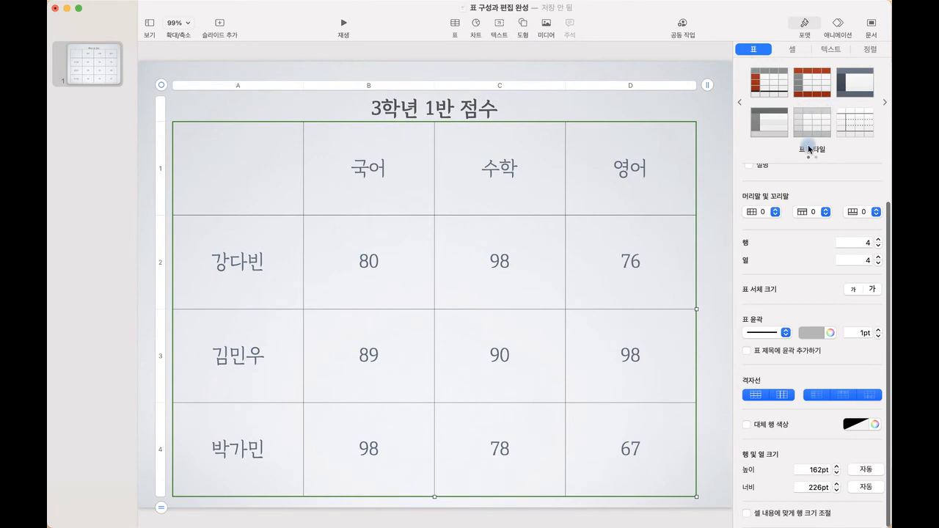
{"action": "left_click", "coordinate": [815, 127]}
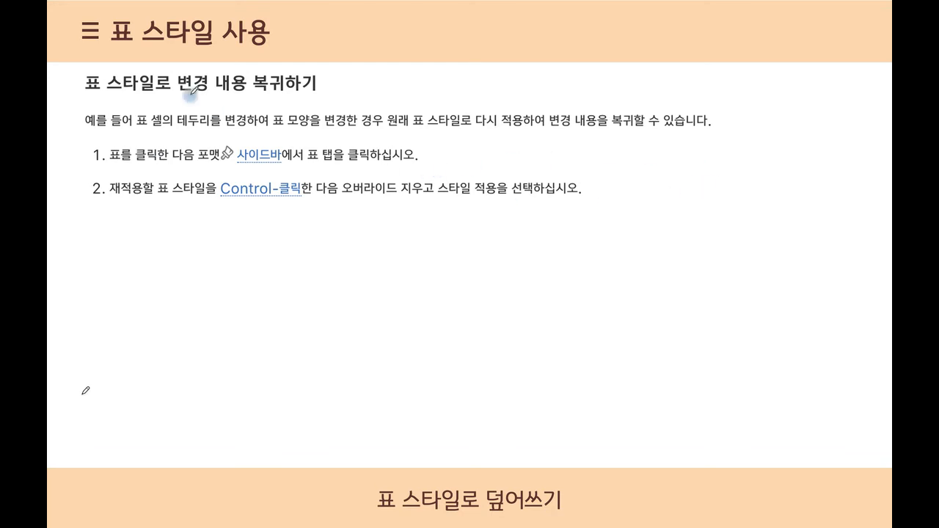
On the slide about reverting to a table style, circle 테두리를 and 표 탭, underline 오버라이드 지우고 스타일 적용 and tick the caption in red ink.
{"action": "mouse_move", "coordinate": [226, 134]}
{"action": "left_mouse_down"}
{"action": "mouse_move", "coordinate": [237, 110]}
{"action": "mouse_move", "coordinate": [229, 141]}
{"action": "left_mouse_up"}
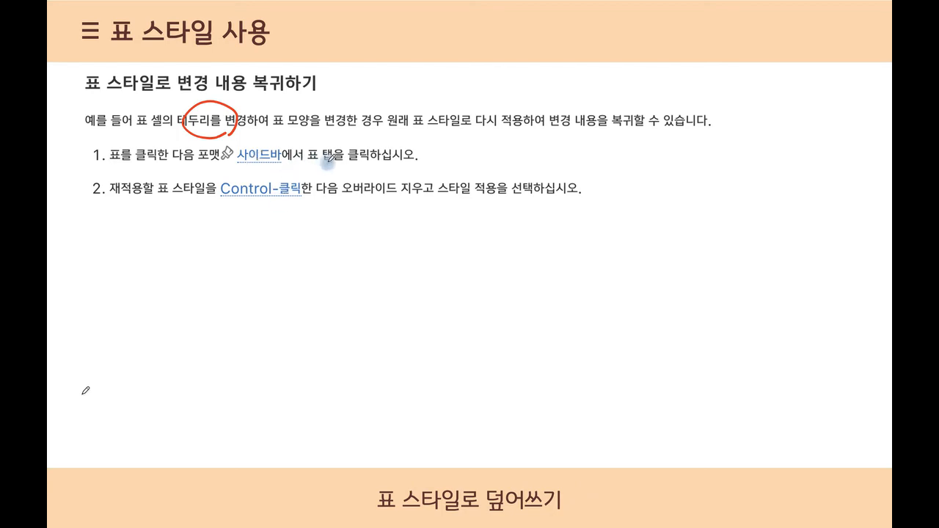
{"action": "mouse_move", "coordinate": [326, 171]}
{"action": "left_mouse_down"}
{"action": "mouse_move", "coordinate": [347, 149]}
{"action": "mouse_move", "coordinate": [339, 168]}
{"action": "left_mouse_up"}
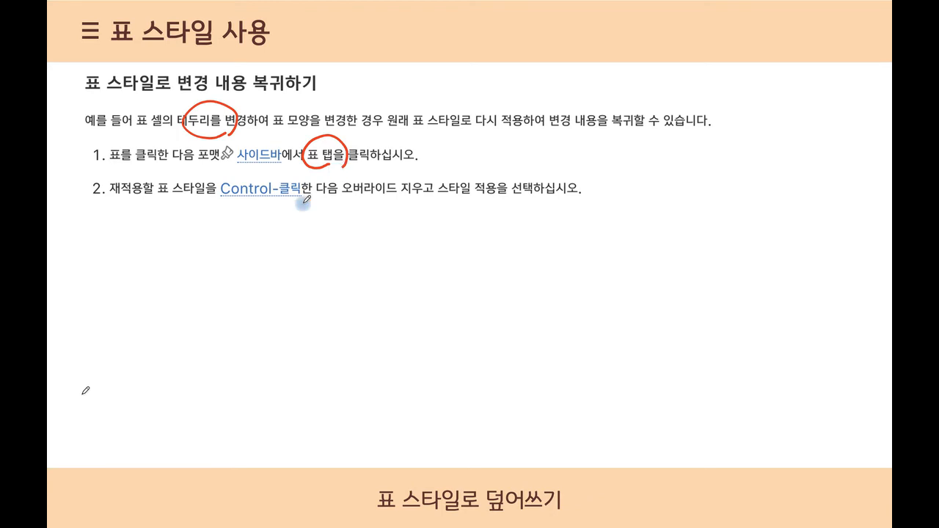
{"action": "left_click_drag", "start_coordinate": [335, 209], "coordinate": [506, 199]}
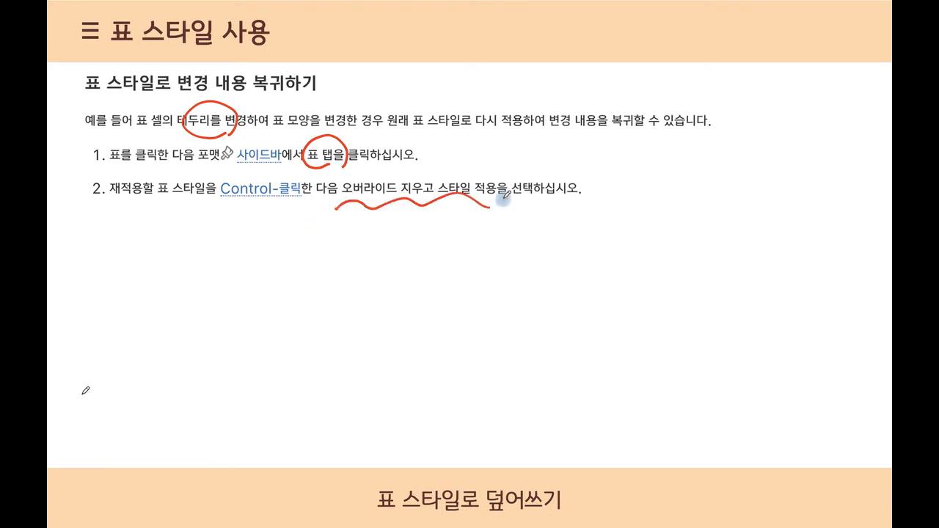
{"action": "left_click_drag", "start_coordinate": [432, 449], "coordinate": [450, 444]}
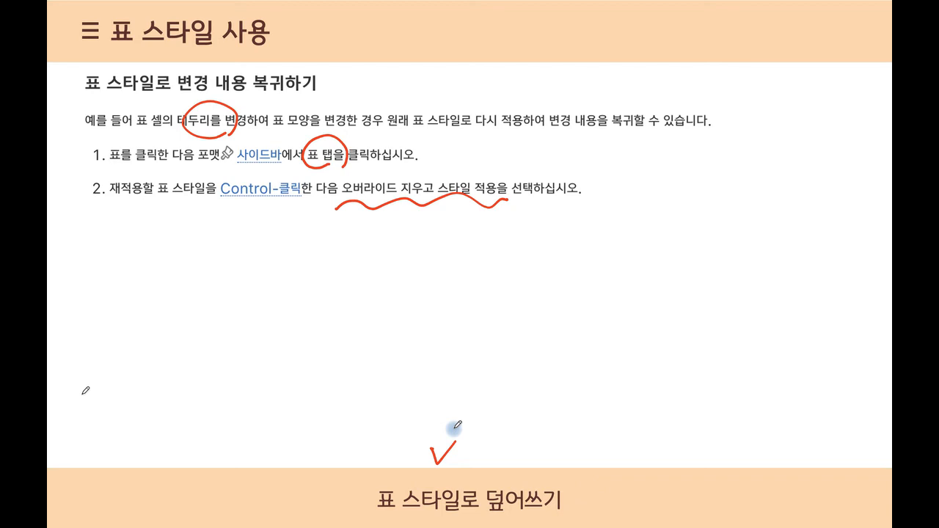
Switch to Keynote and apply the dark blue header table style to the whole score table, clearing its overrides.
{"action": "key", "text": "ctrl+Up"}
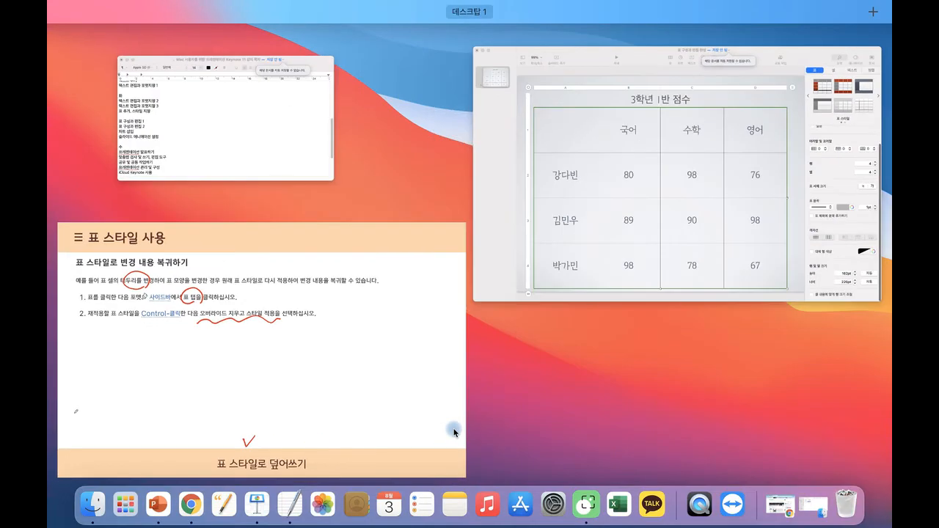
{"action": "left_click", "coordinate": [644, 249]}
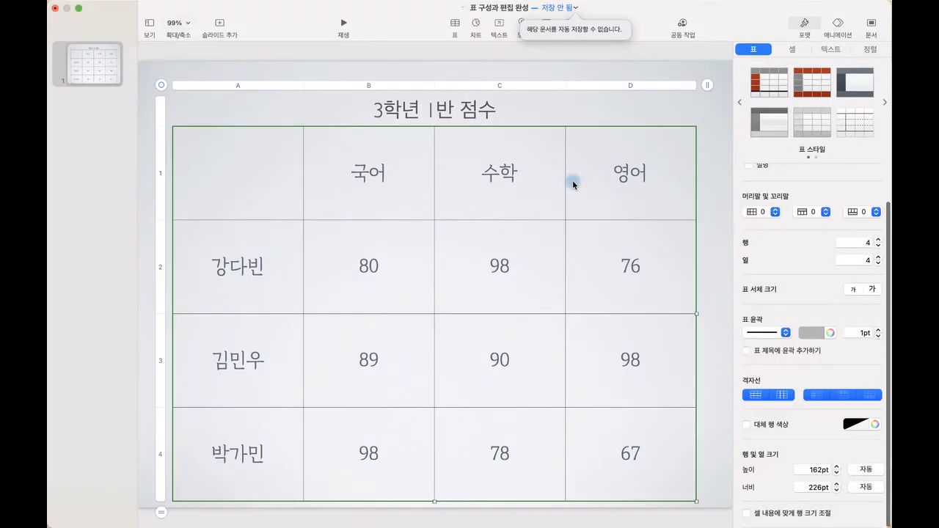
{"action": "left_click", "coordinate": [606, 140]}
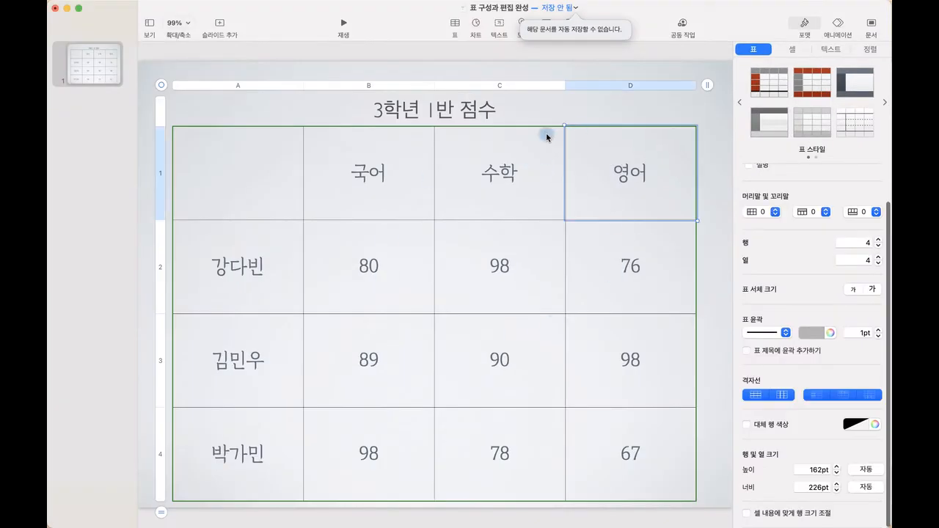
{"action": "left_click", "coordinate": [580, 118]}
{"action": "left_click", "coordinate": [683, 165]}
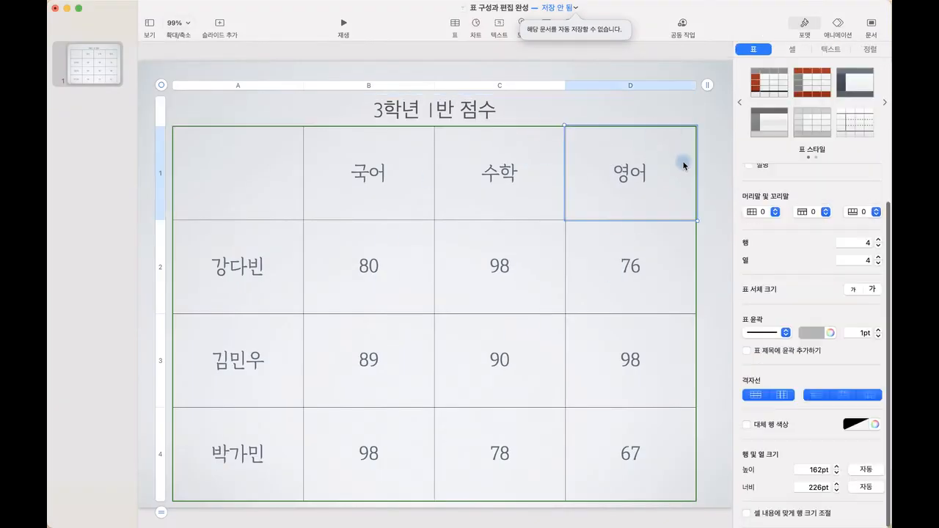
{"action": "left_click", "coordinate": [709, 126]}
{"action": "left_click", "coordinate": [433, 156]}
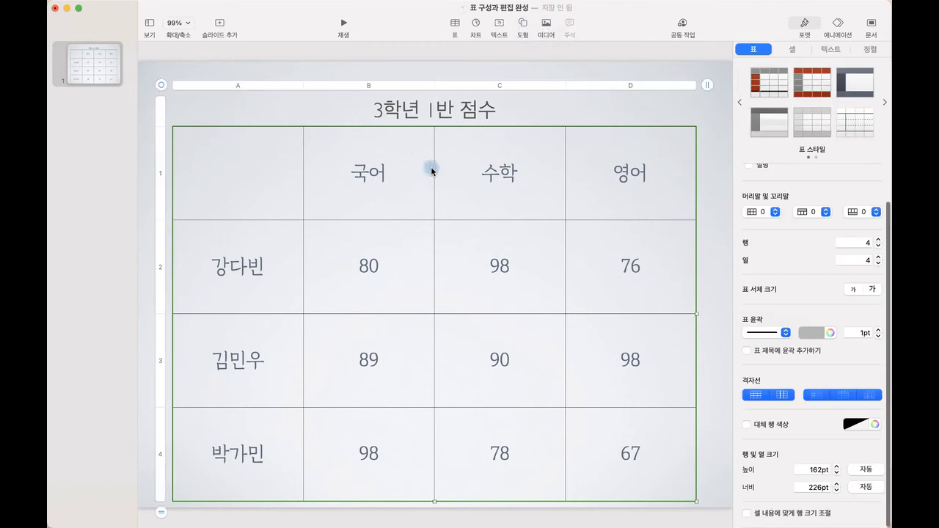
{"action": "right_click", "coordinate": [853, 86]}
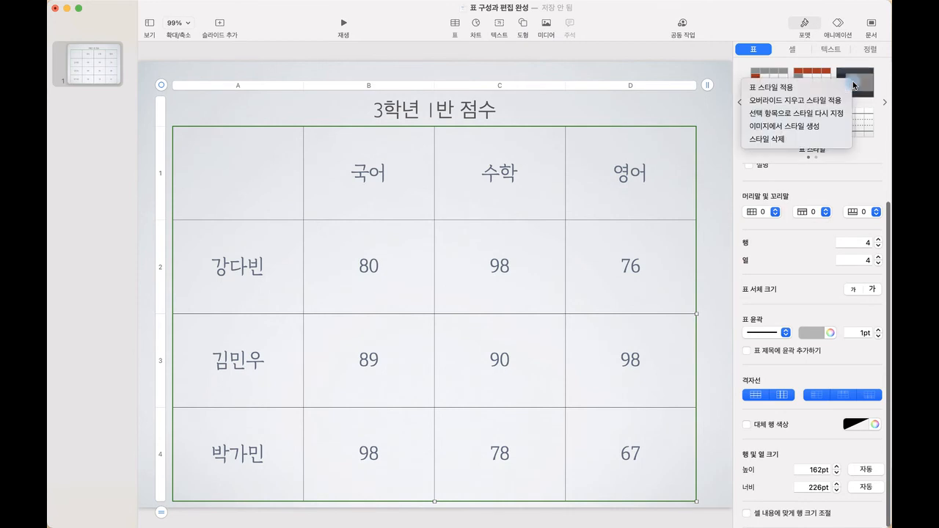
{"action": "left_click", "coordinate": [795, 103]}
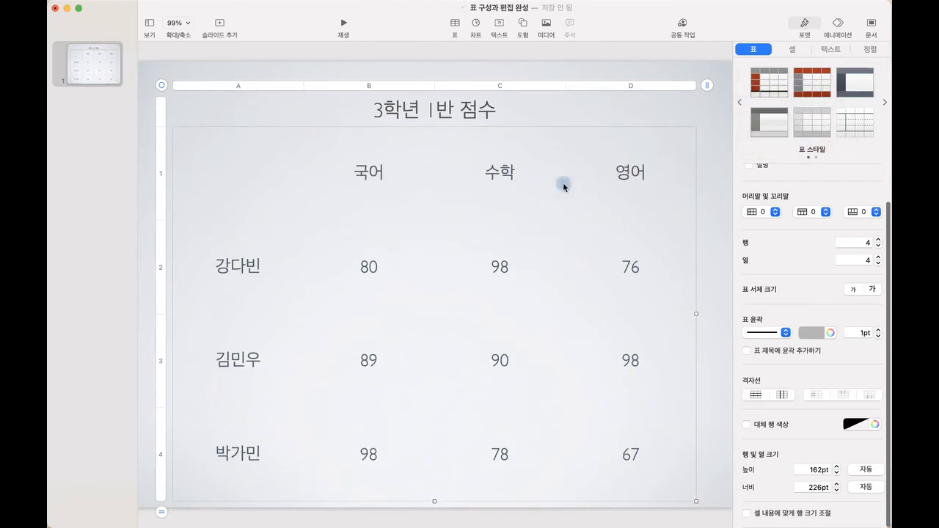
Try several other table styles on the score table and finish with the light grey style with full gridlines.
{"action": "left_click", "coordinate": [812, 83]}
{"action": "left_click", "coordinate": [770, 130]}
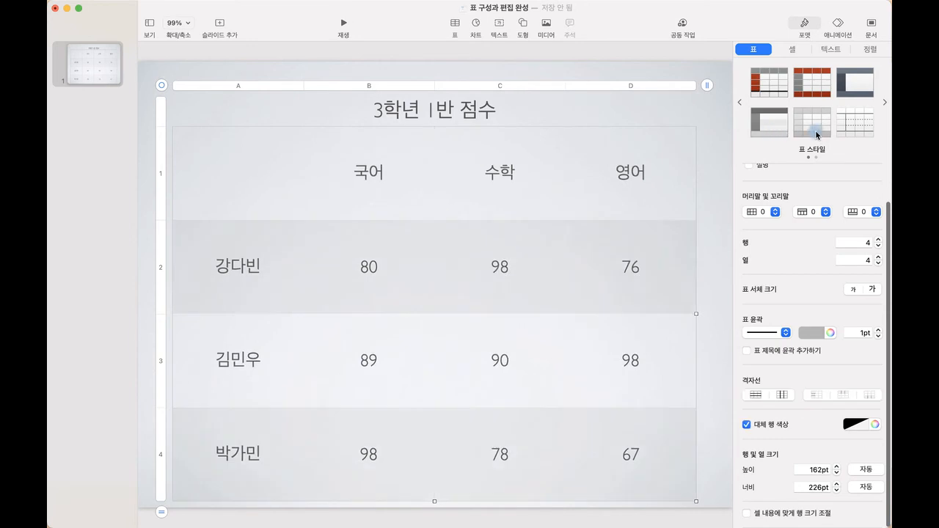
{"action": "left_click", "coordinate": [844, 132]}
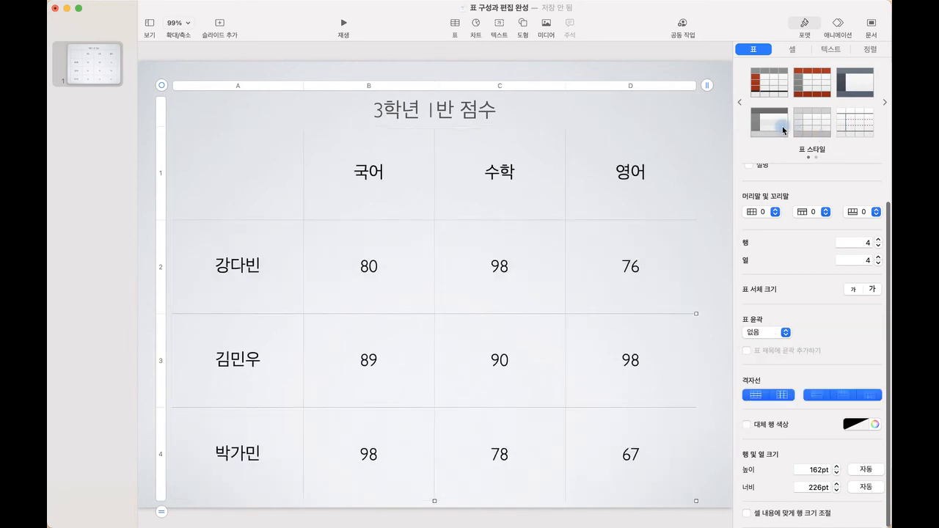
{"action": "left_click", "coordinate": [778, 131]}
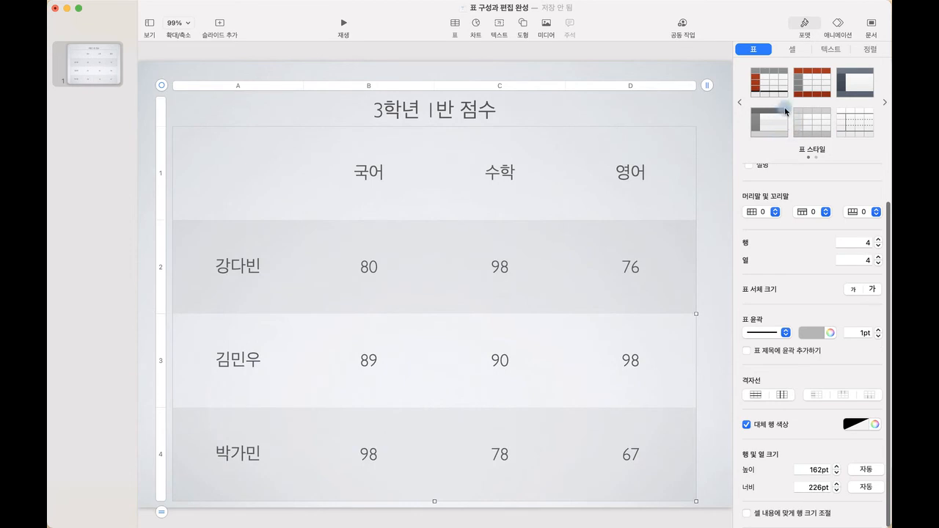
{"action": "left_click", "coordinate": [849, 94]}
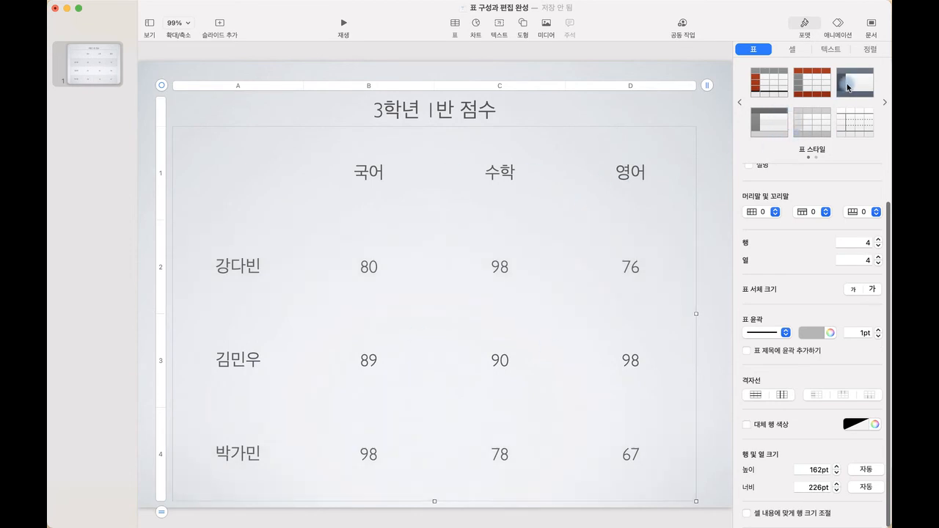
{"action": "left_click", "coordinate": [811, 120]}
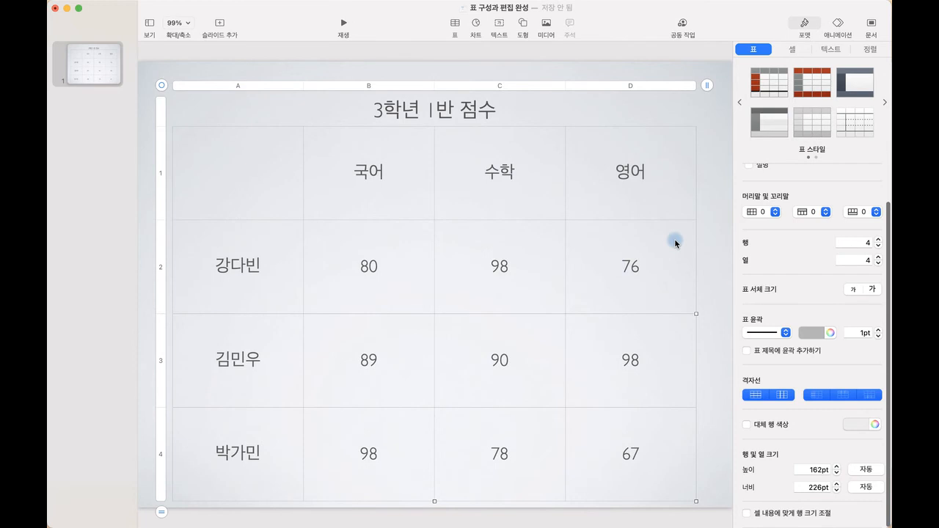
Switch to the PowerPoint slide show, advance to the slide on table styles from image colours, mark its key points in red and clear the ink.
{"action": "left_click", "coordinate": [161, 508]}
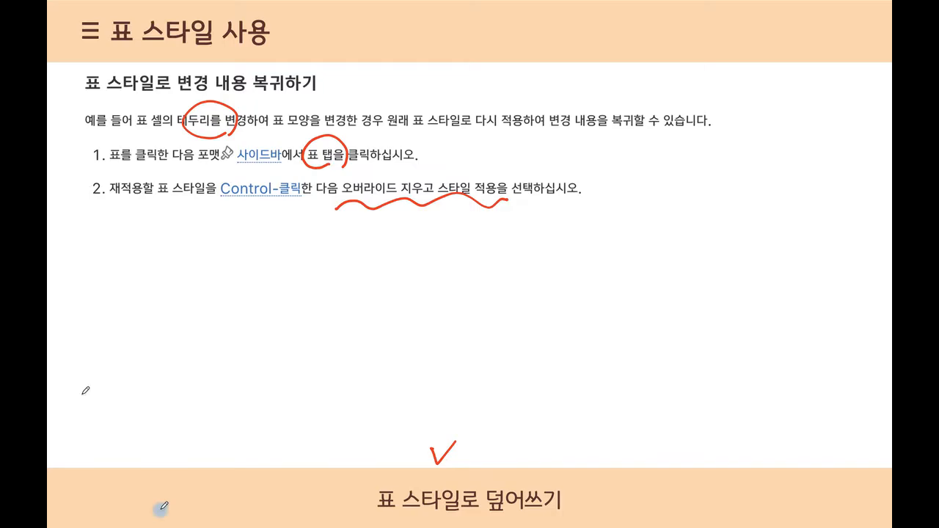
{"action": "key", "text": "Right"}
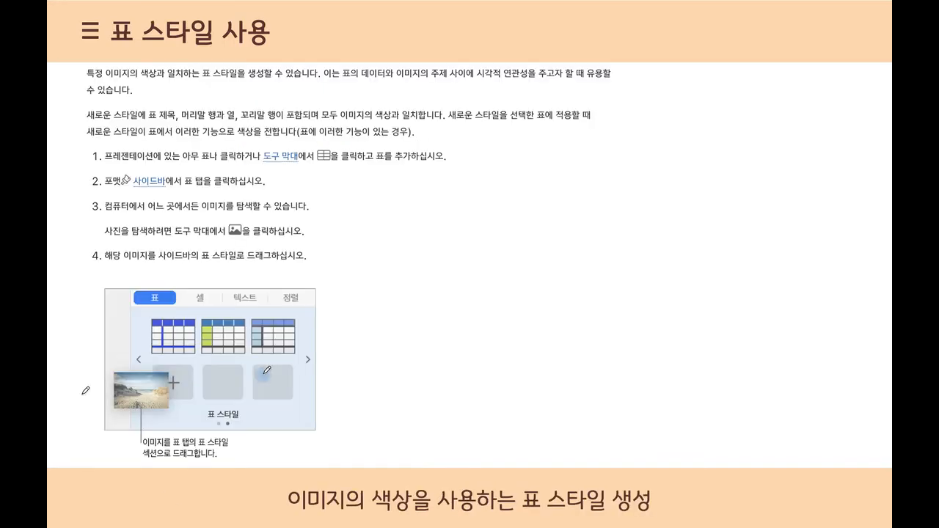
{"action": "mouse_move", "coordinate": [350, 488]}
{"action": "left_mouse_down"}
{"action": "mouse_move", "coordinate": [365, 515]}
{"action": "mouse_move", "coordinate": [390, 507]}
{"action": "left_mouse_up"}
{"action": "mouse_move", "coordinate": [170, 419]}
{"action": "left_mouse_down"}
{"action": "mouse_move", "coordinate": [118, 378]}
{"action": "mouse_move", "coordinate": [174, 386]}
{"action": "left_mouse_up"}
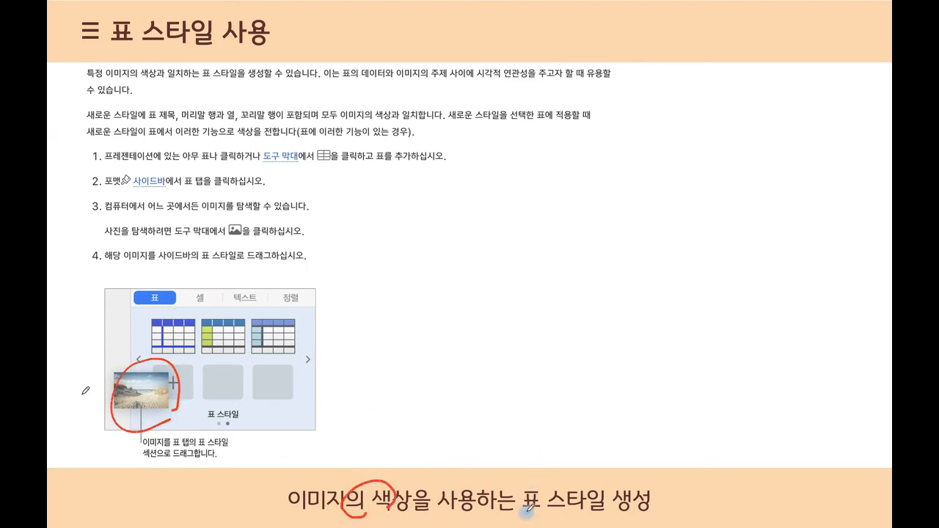
{"action": "mouse_move", "coordinate": [530, 507]}
{"action": "left_mouse_down"}
{"action": "mouse_move", "coordinate": [598, 514]}
{"action": "mouse_move", "coordinate": [615, 505]}
{"action": "left_mouse_up"}
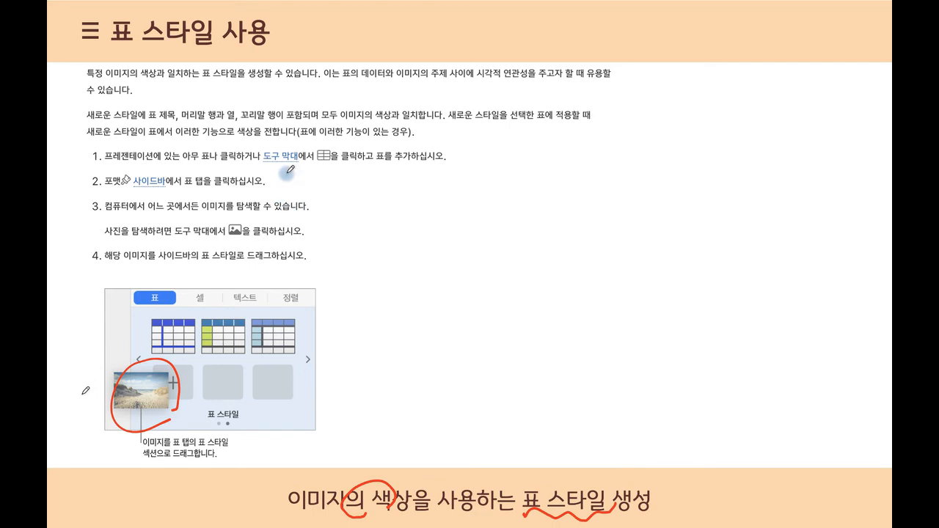
{"action": "mouse_move", "coordinate": [332, 172]}
{"action": "left_mouse_down"}
{"action": "mouse_move", "coordinate": [317, 176]}
{"action": "mouse_move", "coordinate": [342, 161]}
{"action": "mouse_move", "coordinate": [330, 174]}
{"action": "left_mouse_up"}
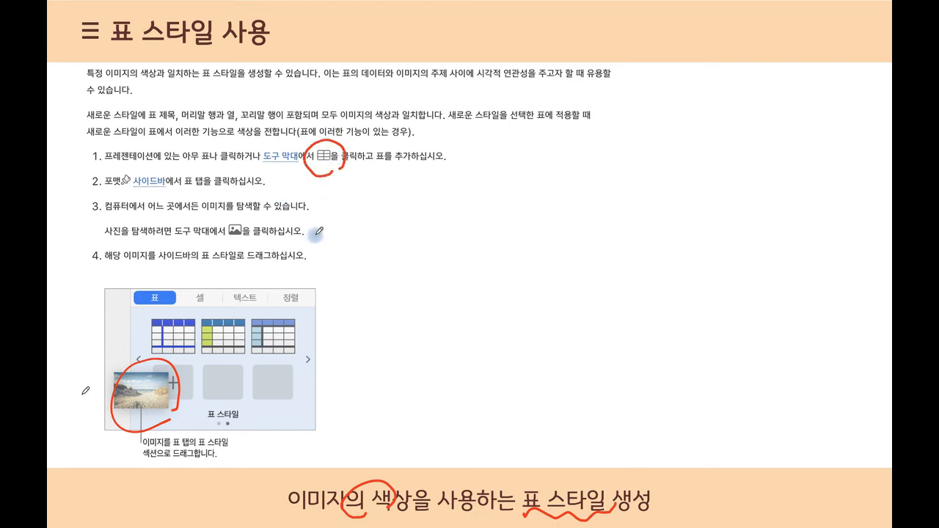
{"action": "mouse_move", "coordinate": [240, 237]}
{"action": "left_mouse_down"}
{"action": "mouse_move", "coordinate": [220, 248]}
{"action": "mouse_move", "coordinate": [258, 226]}
{"action": "mouse_move", "coordinate": [256, 248]}
{"action": "left_mouse_up"}
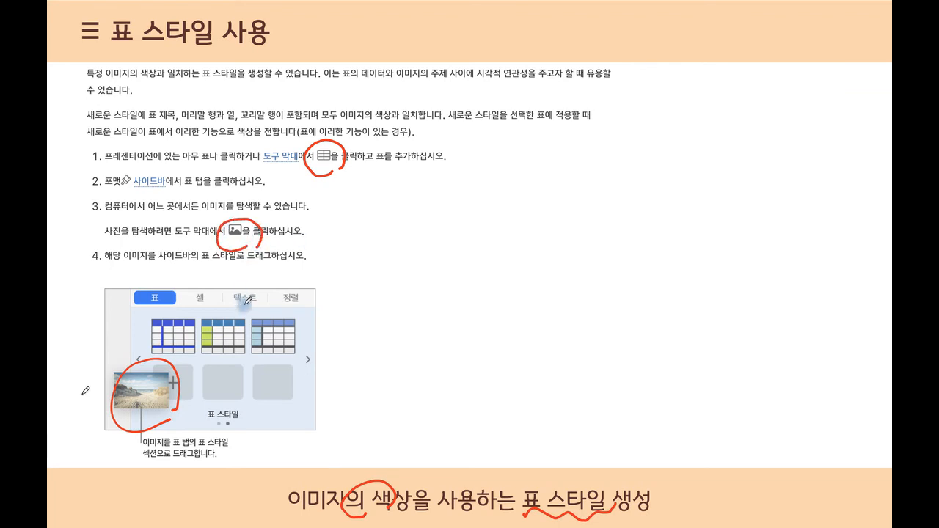
{"action": "left_click_drag", "start_coordinate": [101, 278], "coordinate": [241, 270]}
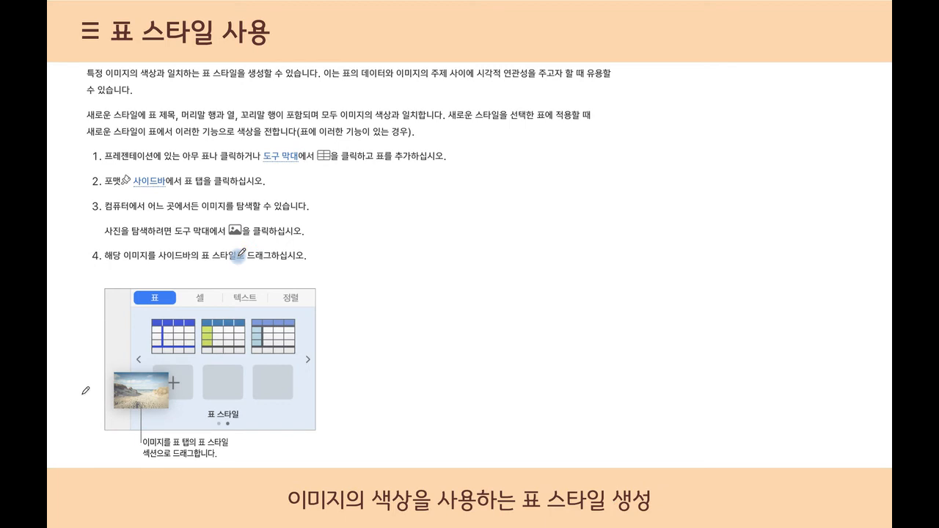
Switch to Chrome, go to google.com, search for 픽사베이 and open the Pixabay site.
{"action": "key", "text": "ctrl+Up"}
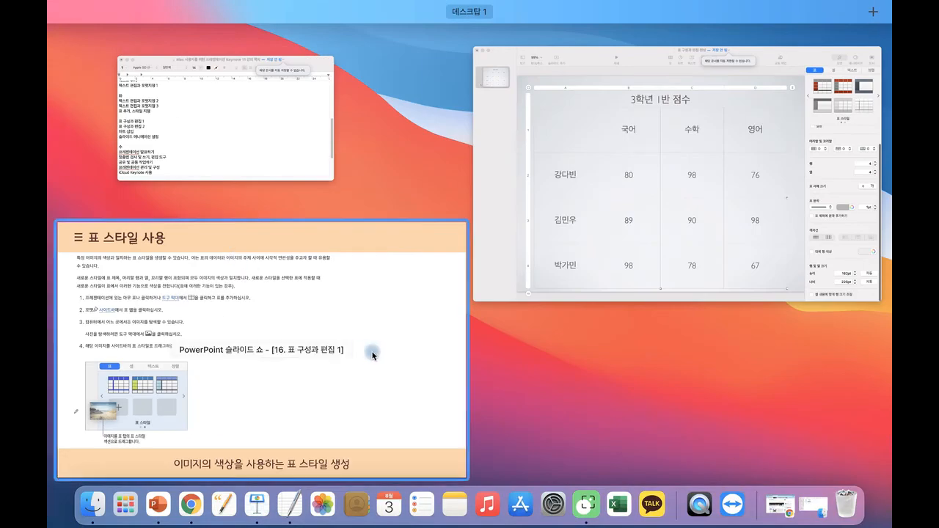
{"action": "left_click", "coordinate": [203, 513]}
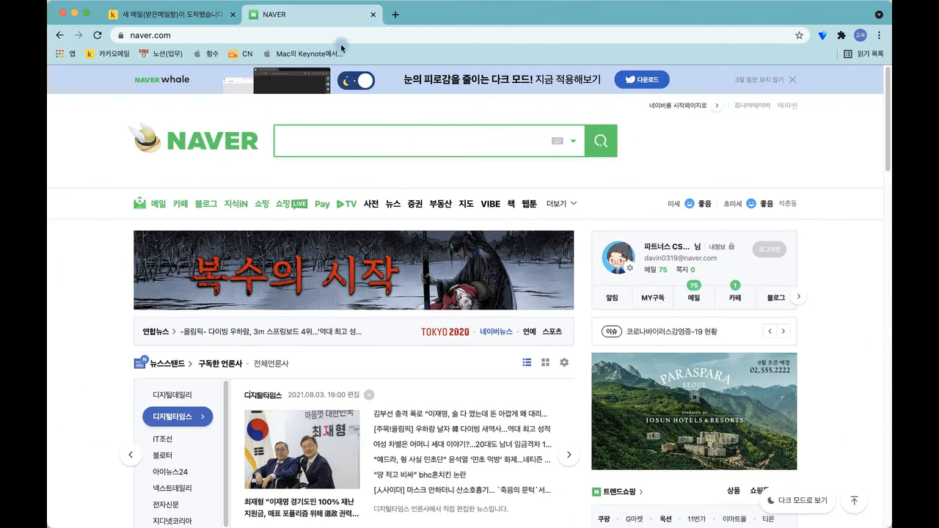
{"action": "left_click", "coordinate": [346, 36]}
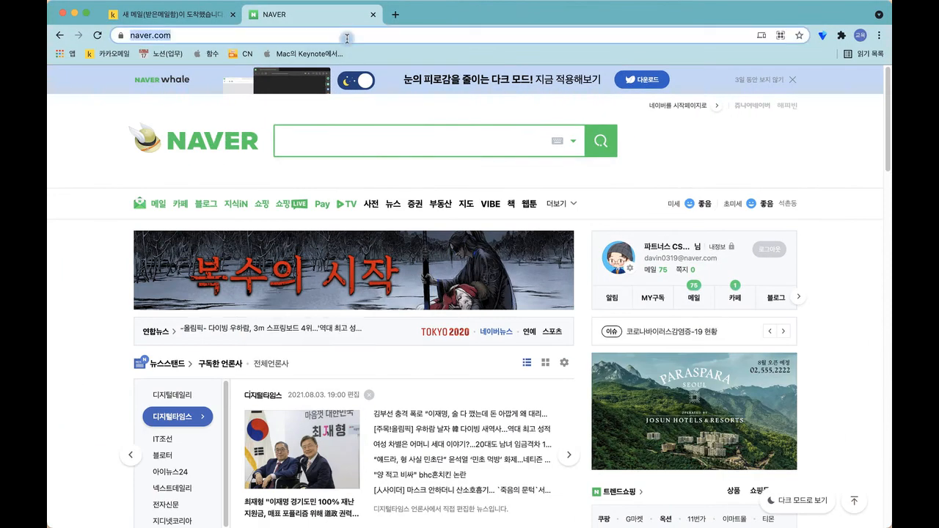
{"action": "key", "text": "BackSpace"}
{"action": "type", "text": "google.com"}
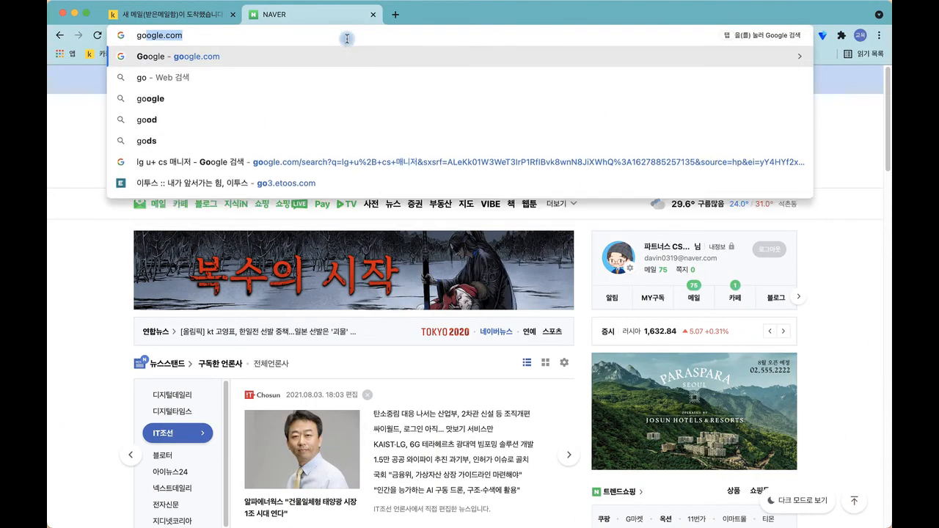
{"action": "key", "text": "Return"}
{"action": "type", "text": "픽삽"}
{"action": "type", "text": "베이"}
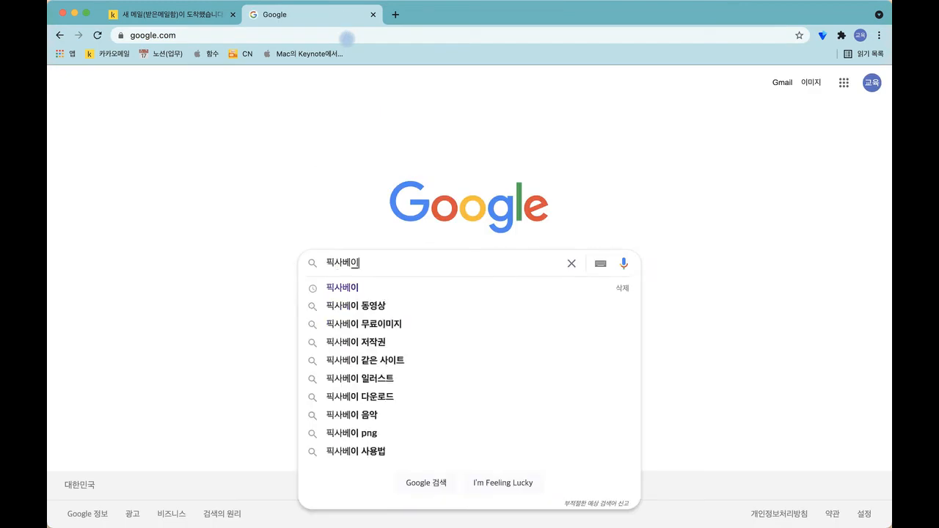
{"action": "key", "text": "Return"}
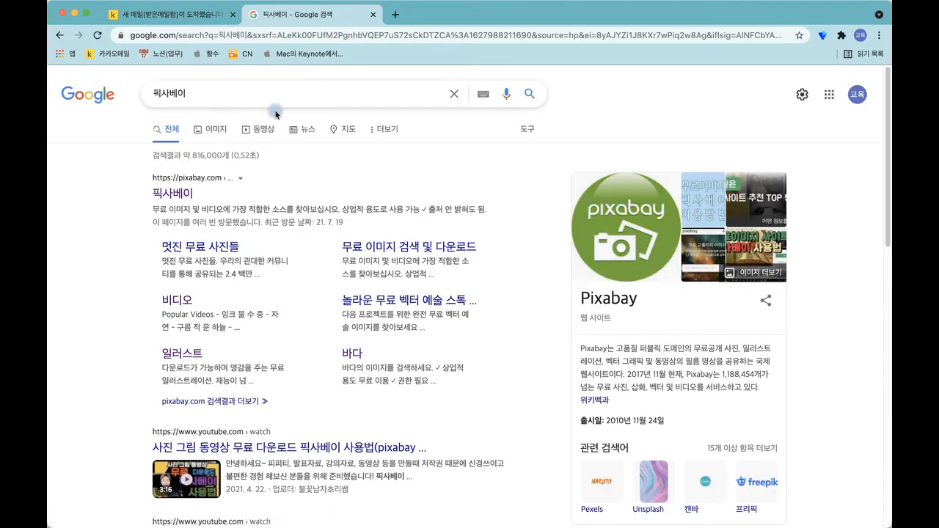
{"action": "left_click", "coordinate": [169, 193]}
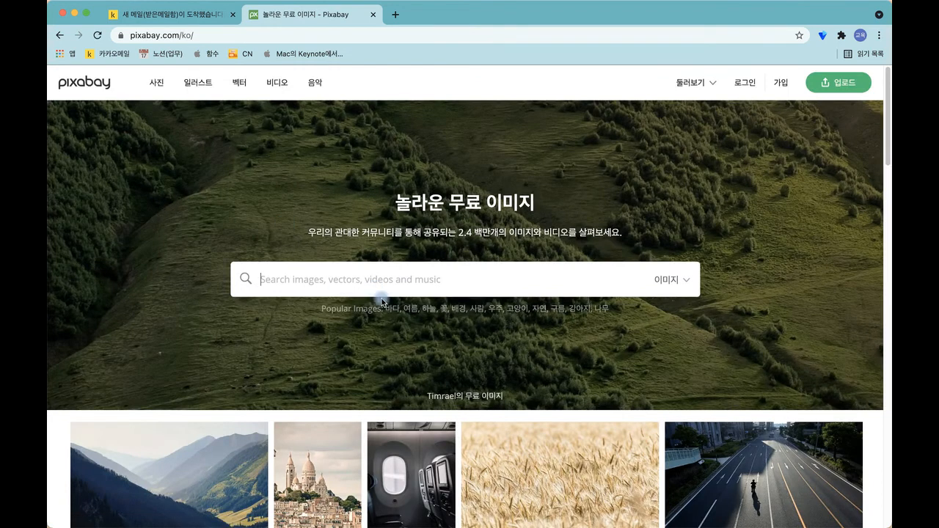
Open the photo of a motorcyclist on a city road on Pixabay and copy the image.
{"action": "scroll", "coordinate": [380, 297], "scroll_direction": "down", "scroll_amount": 5}
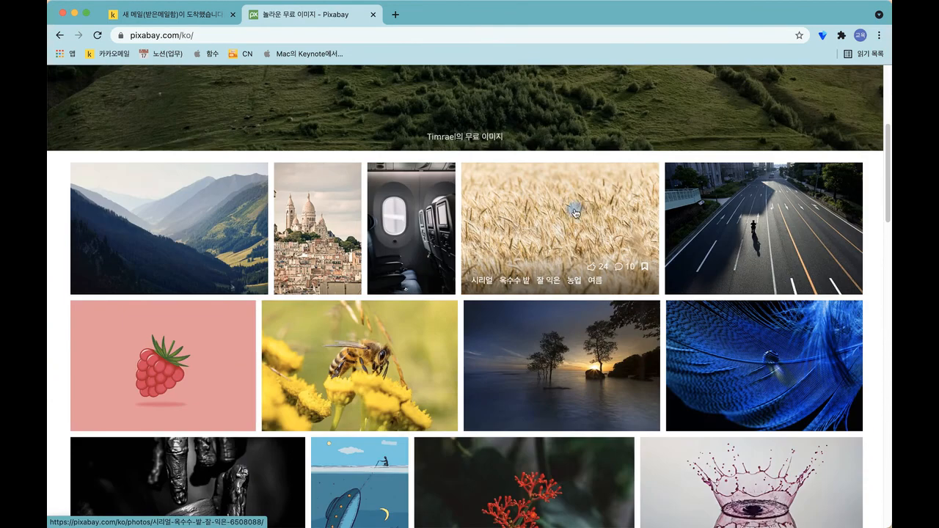
{"action": "left_click", "coordinate": [705, 204]}
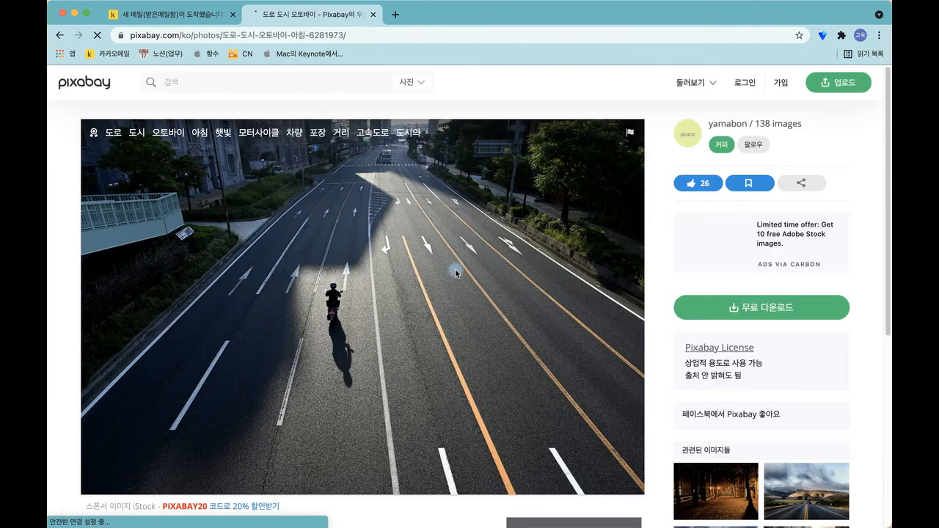
{"action": "right_click", "coordinate": [487, 285]}
{"action": "left_click", "coordinate": [506, 319]}
{"action": "mouse_move", "coordinate": [403, 513]}
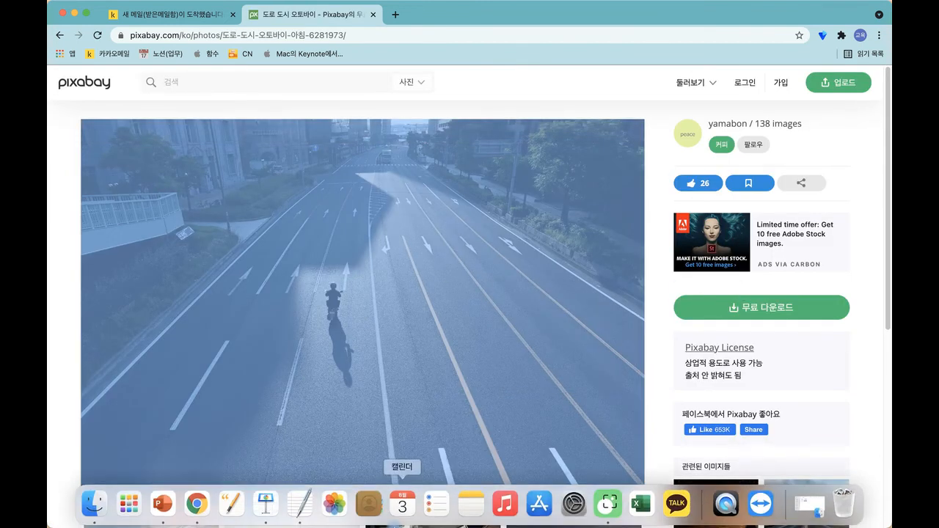
Switch to Keynote, paste the road photo onto the score table slide, shrink it and place it over the table's upper-right cells.
{"action": "left_click", "coordinate": [265, 504]}
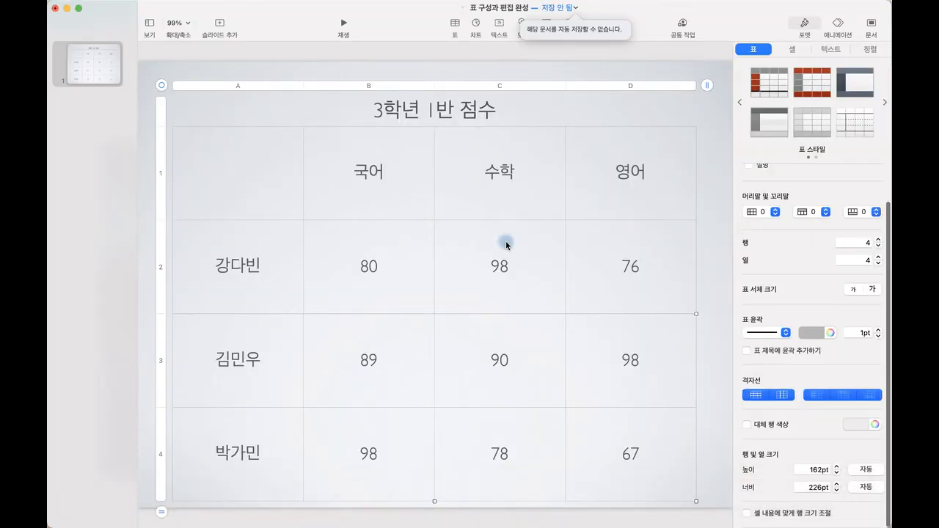
{"action": "key", "text": "super+v"}
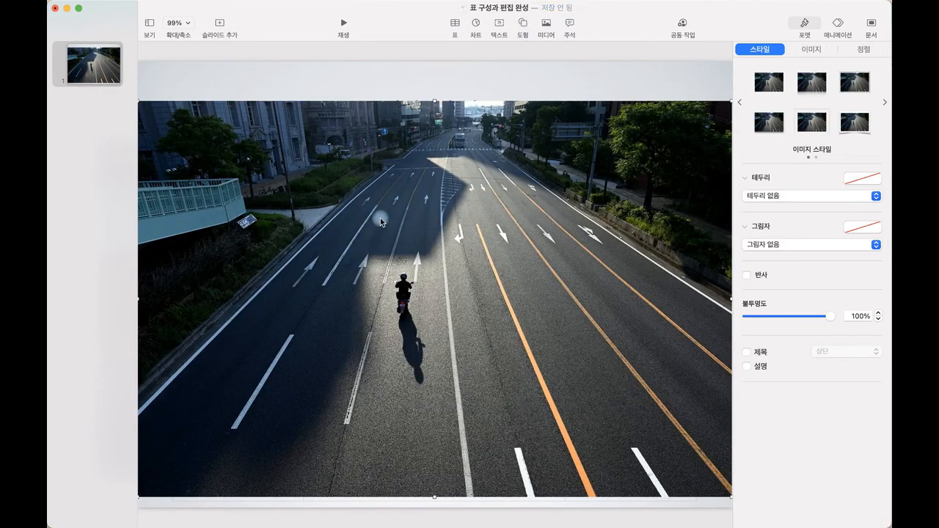
{"action": "left_click_drag", "start_coordinate": [139, 101], "coordinate": [544, 335]}
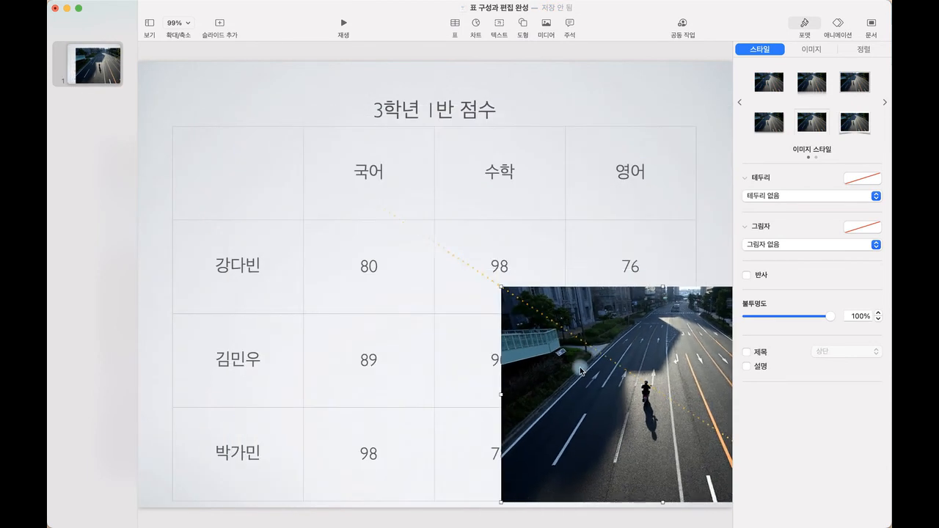
{"action": "left_click_drag", "start_coordinate": [576, 365], "coordinate": [478, 150]}
Select the score table and try to add a style in the empty last group of table styles.
{"action": "left_click", "coordinate": [331, 283]}
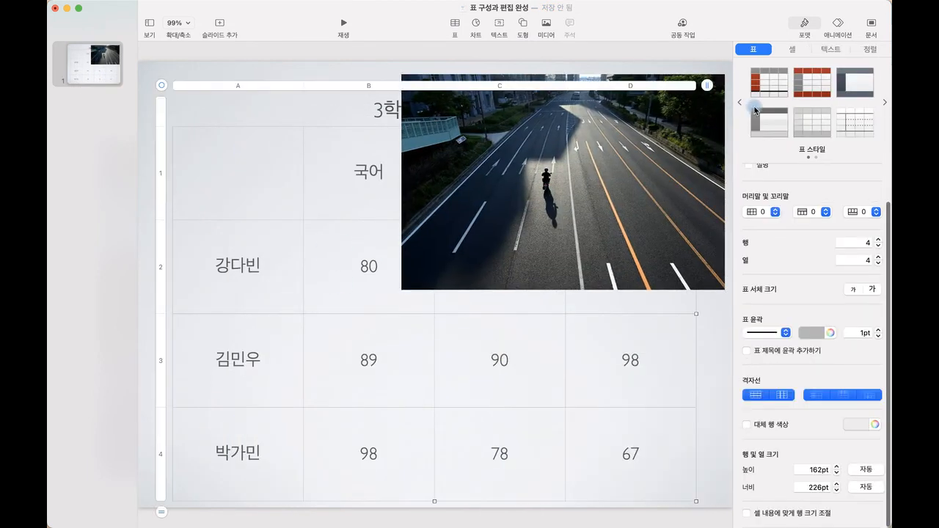
{"action": "left_click", "coordinate": [884, 102]}
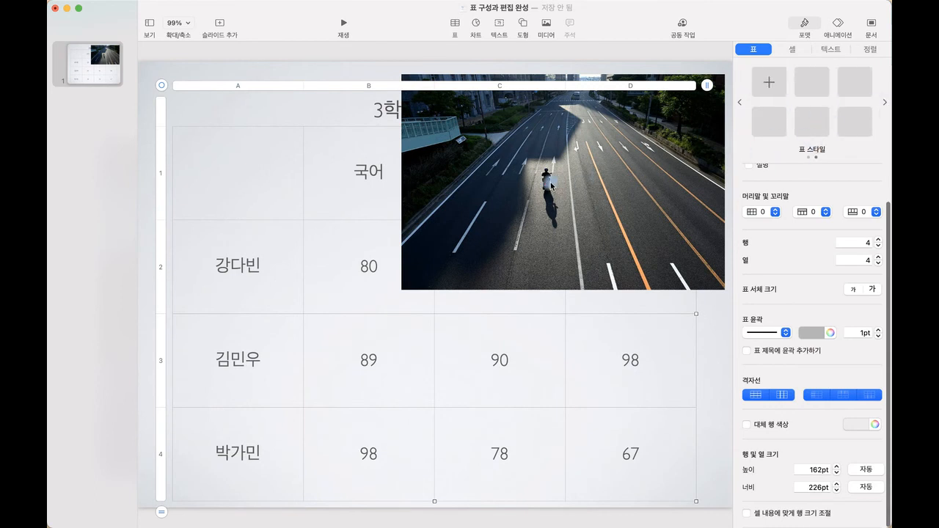
{"action": "left_click", "coordinate": [769, 83]}
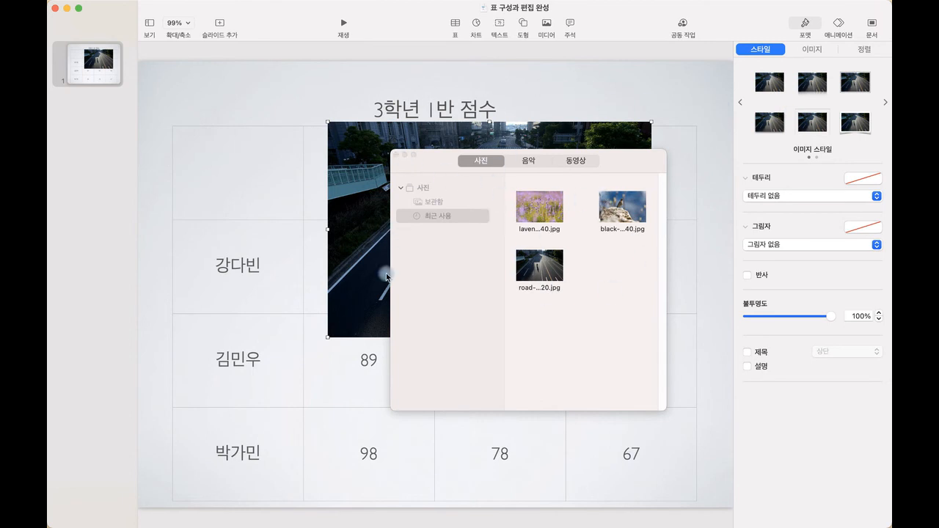
Close the media browser and check the imported pictures in the Photos app, then close Photos.
{"action": "left_click", "coordinate": [396, 155]}
{"action": "mouse_move", "coordinate": [485, 526]}
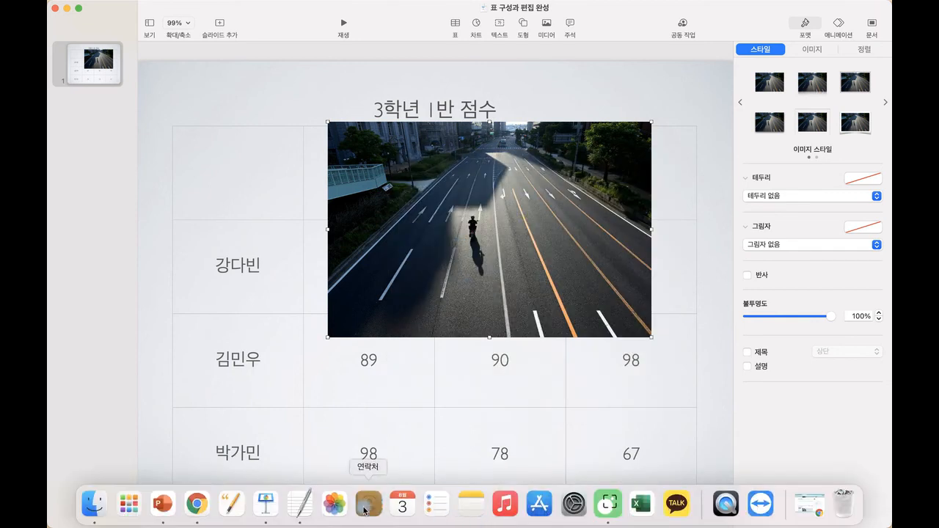
{"action": "left_click", "coordinate": [337, 512]}
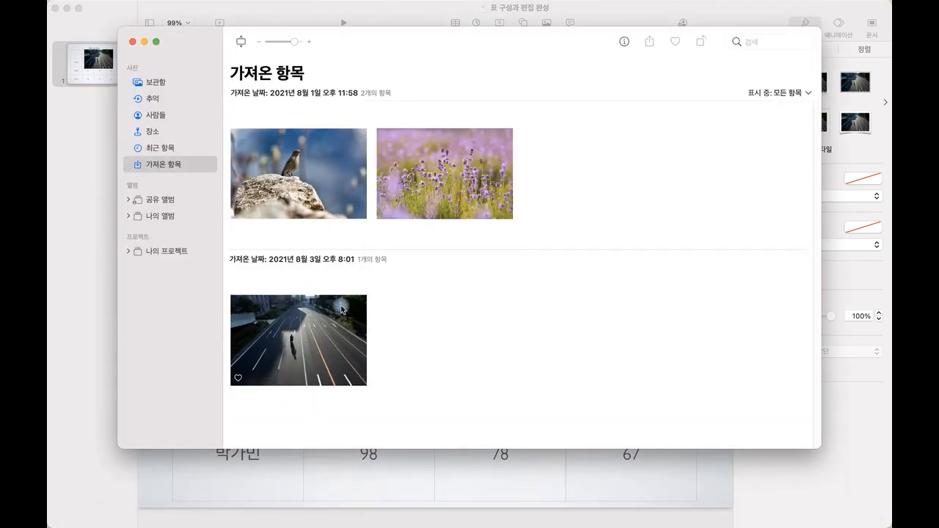
{"action": "left_click", "coordinate": [132, 42]}
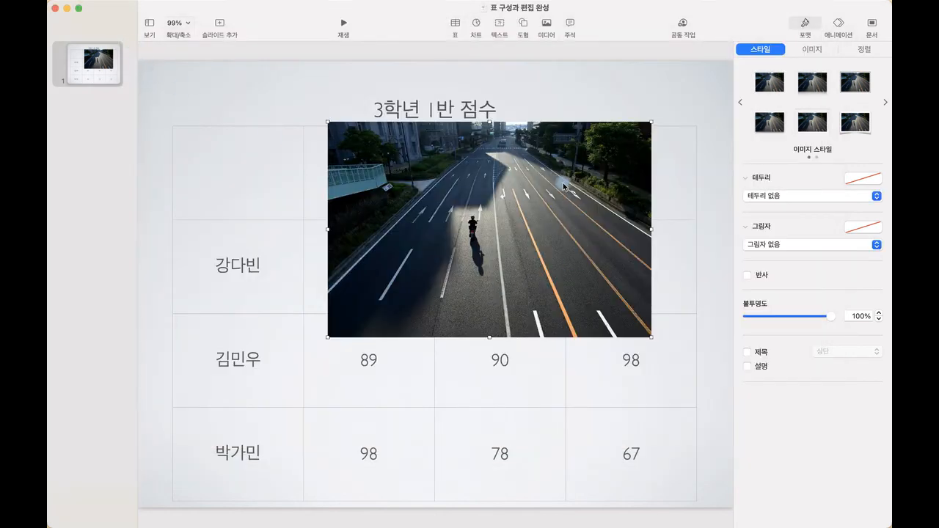
Show the score table's empty style group, then delete the pasted road photo from the slide.
{"action": "left_click", "coordinate": [653, 376]}
{"action": "left_click", "coordinate": [886, 105]}
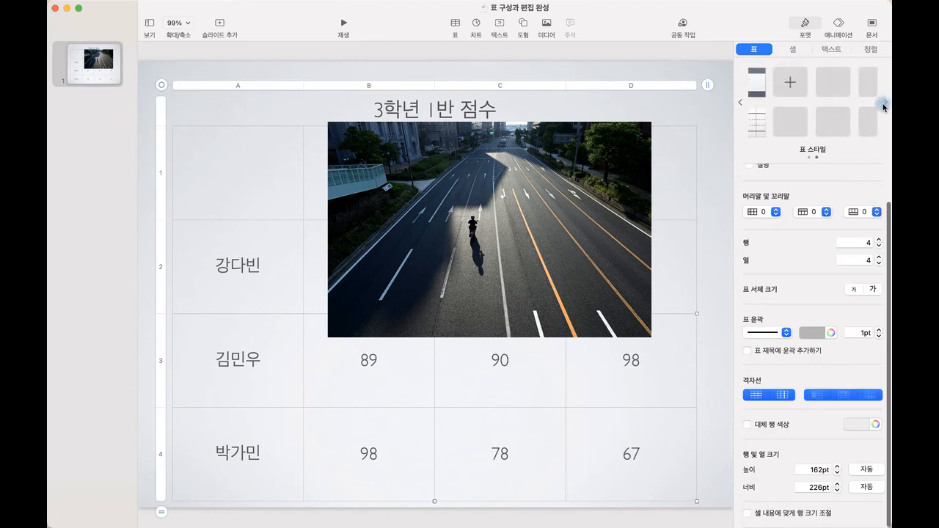
{"action": "left_click_drag", "start_coordinate": [503, 228], "coordinate": [484, 219]}
{"action": "key", "text": "Delete"}
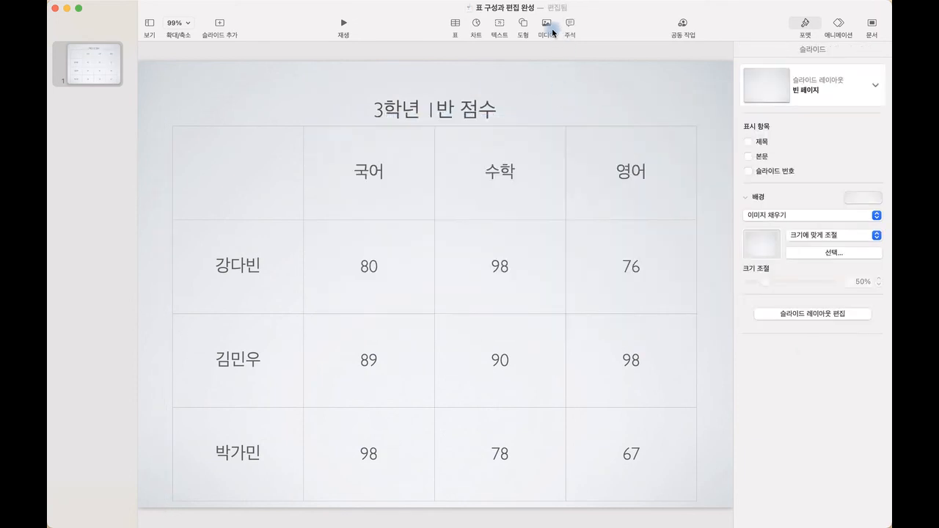
Create a table style from the road photo in the photo library, close the media browser and apply the style to the score table.
{"action": "left_click", "coordinate": [547, 28]}
{"action": "left_click", "coordinate": [749, 143]}
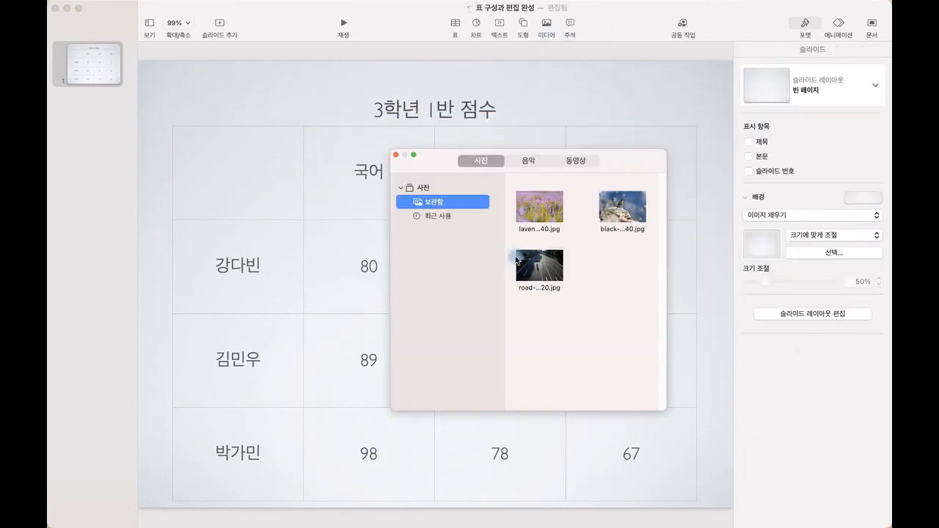
{"action": "left_click", "coordinate": [309, 231]}
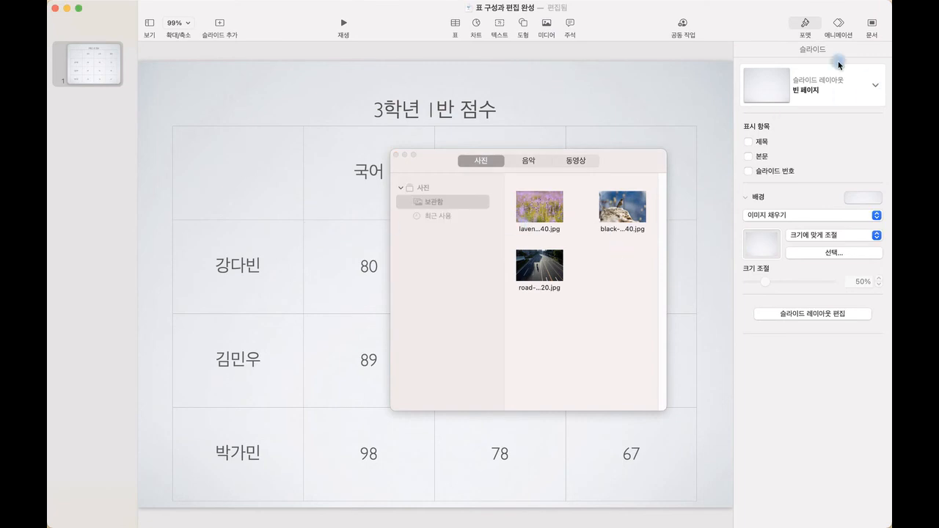
{"action": "left_click", "coordinate": [680, 304]}
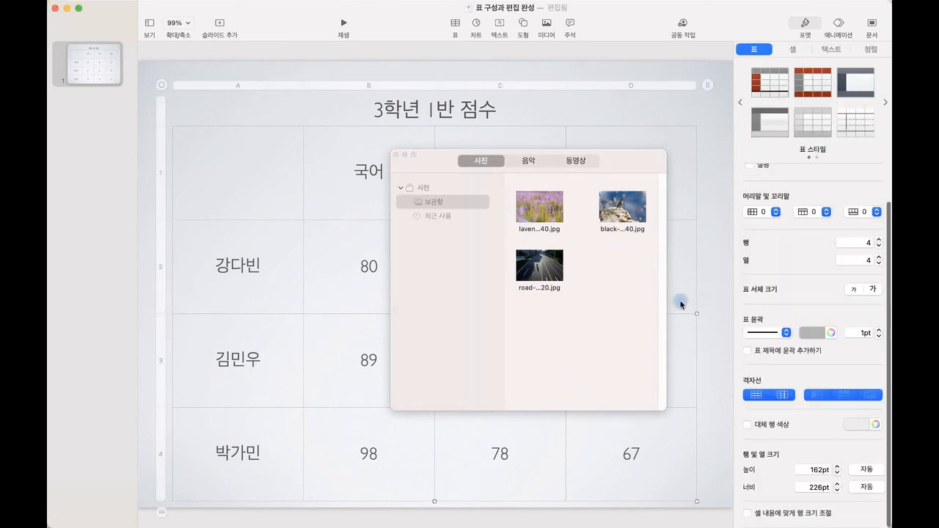
{"action": "left_click", "coordinate": [886, 103]}
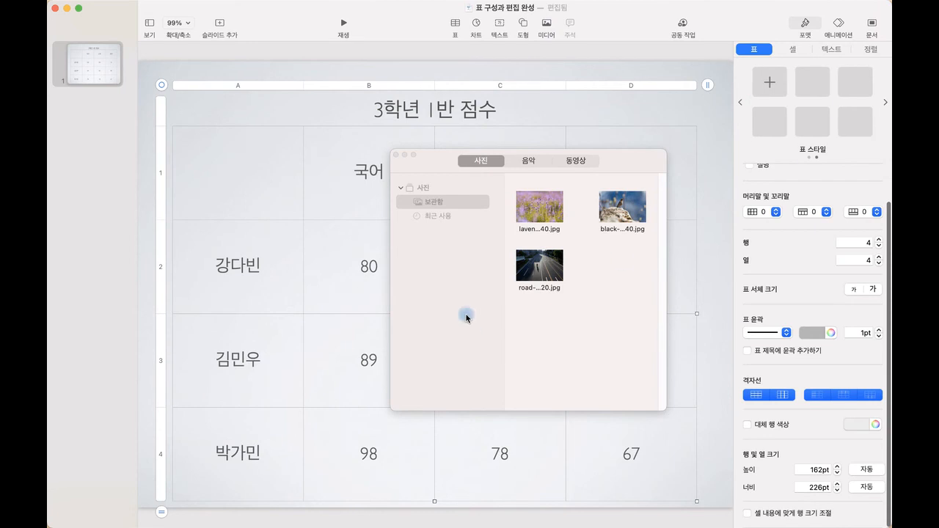
{"action": "left_click_drag", "start_coordinate": [534, 277], "coordinate": [742, 116]}
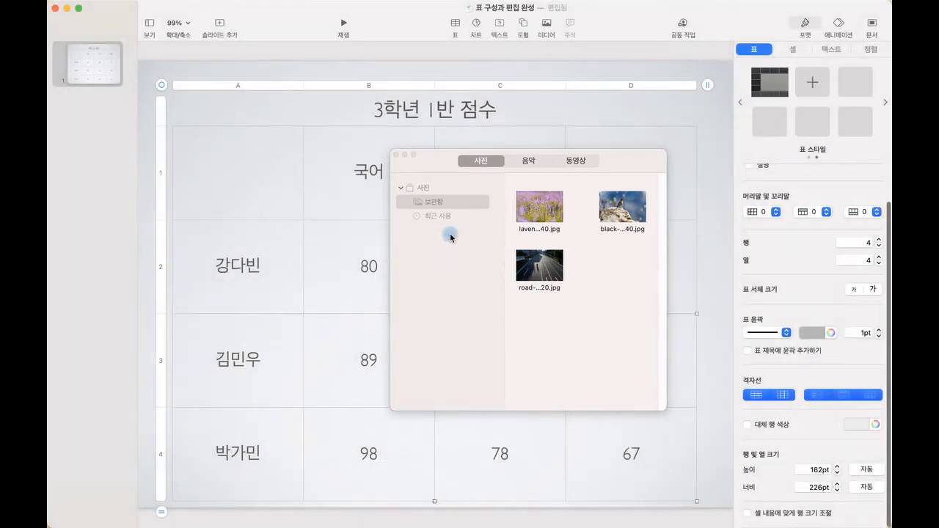
{"action": "left_click", "coordinate": [396, 155]}
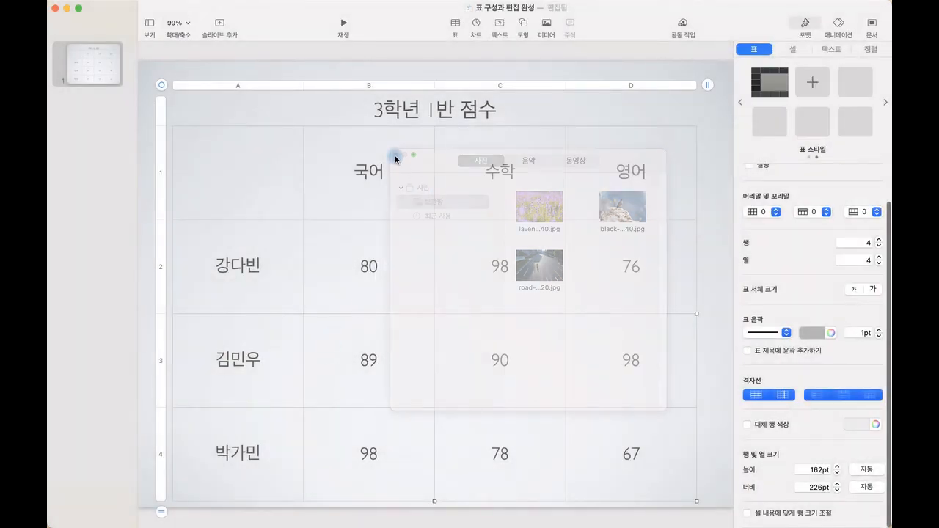
{"action": "left_click", "coordinate": [783, 79]}
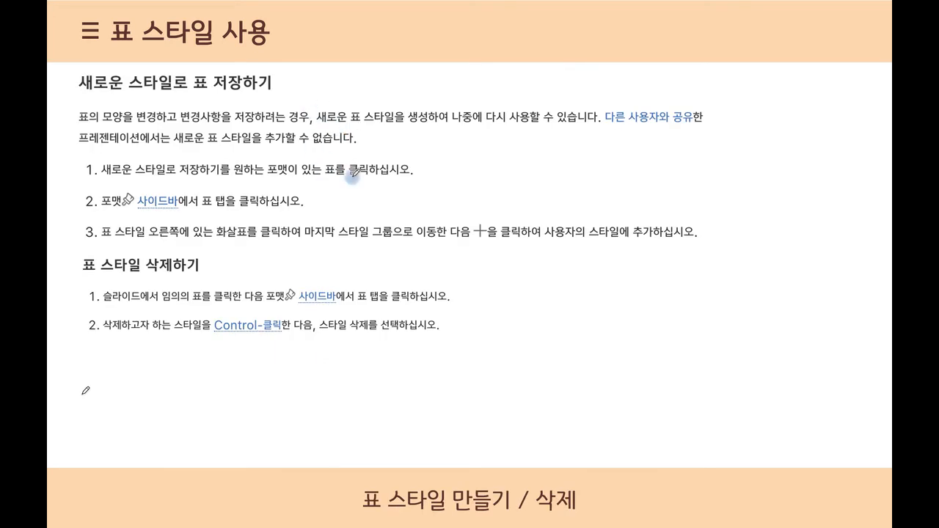
On the slide about creating and deleting table styles, tick 표 스타일 만들기 and 삭제 in the caption in red ink.
{"action": "left_click_drag", "start_coordinate": [433, 461], "coordinate": [450, 454]}
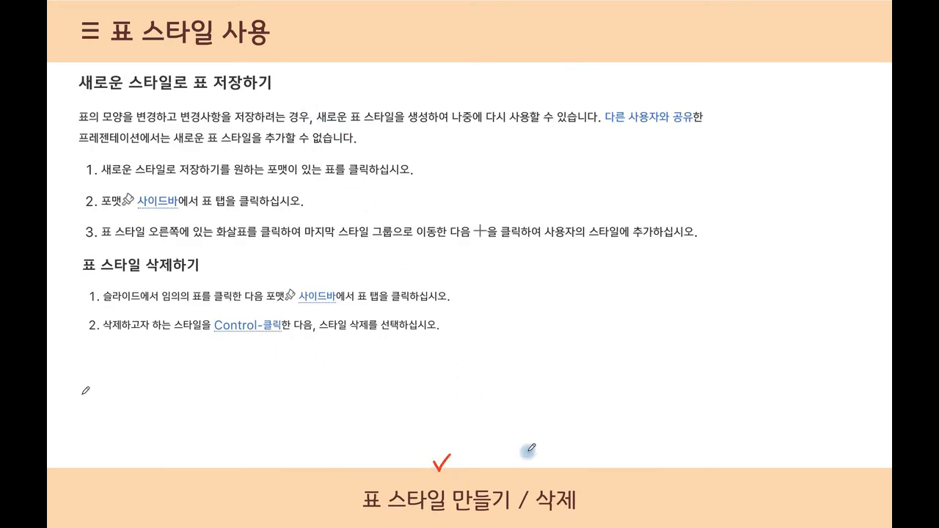
{"action": "left_click_drag", "start_coordinate": [540, 459], "coordinate": [557, 450]}
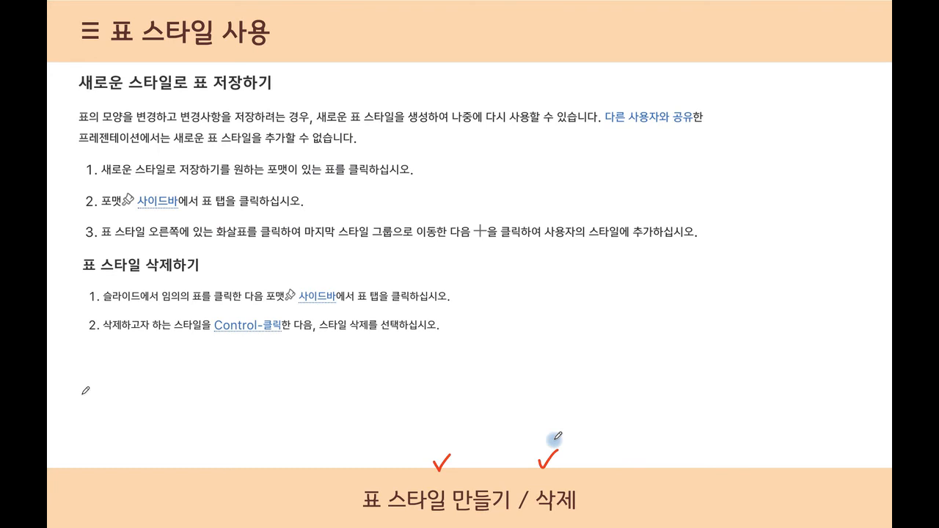
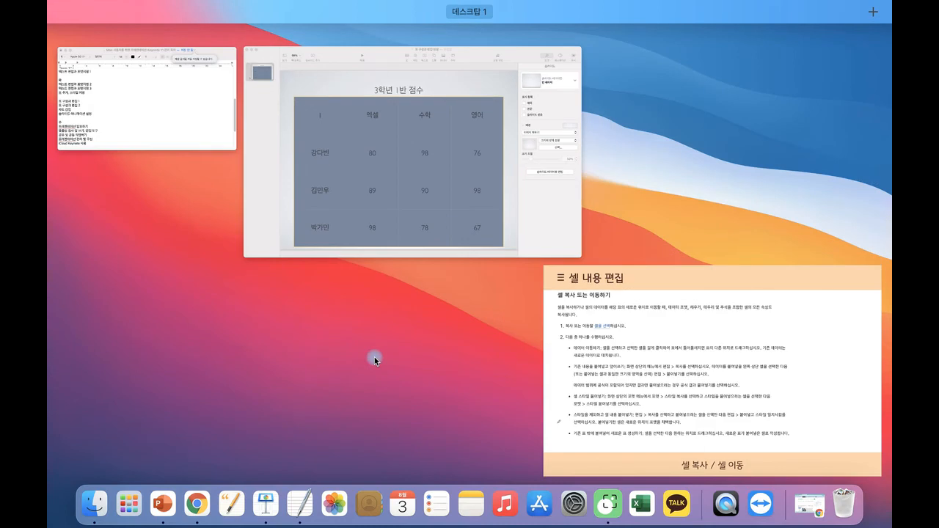
Switch to Keynote and move the contents of the 엑셀 cell from B1 to A1.
{"action": "left_click", "coordinate": [437, 147]}
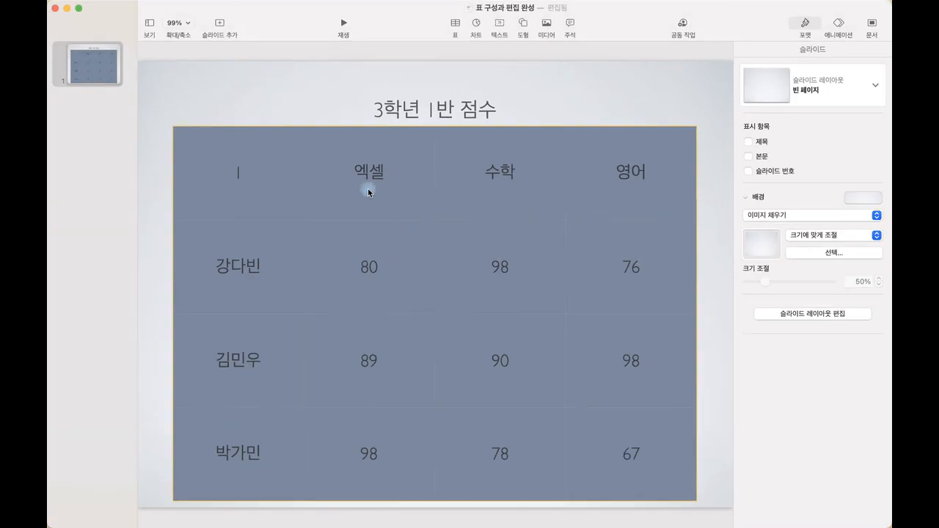
{"action": "left_click", "coordinate": [380, 172]}
{"action": "left_click", "coordinate": [361, 153]}
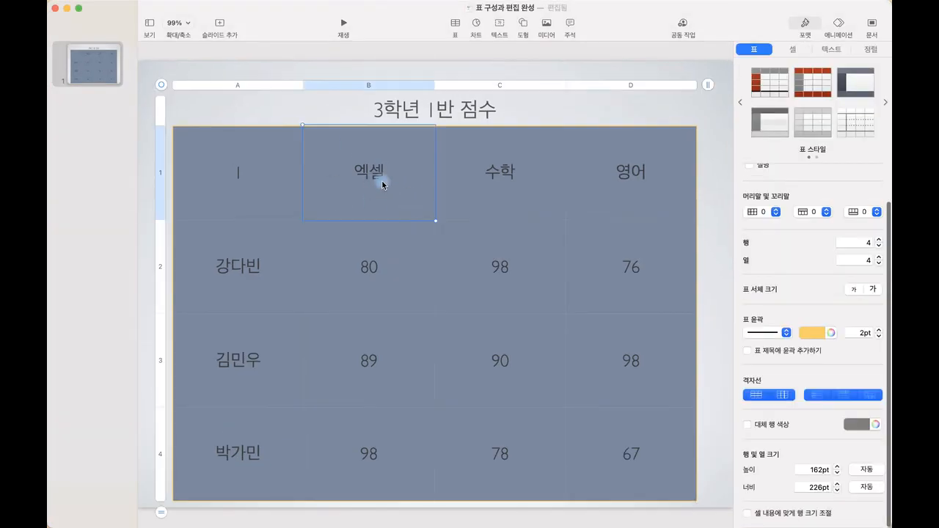
{"action": "left_click_drag", "start_coordinate": [394, 185], "coordinate": [264, 182]}
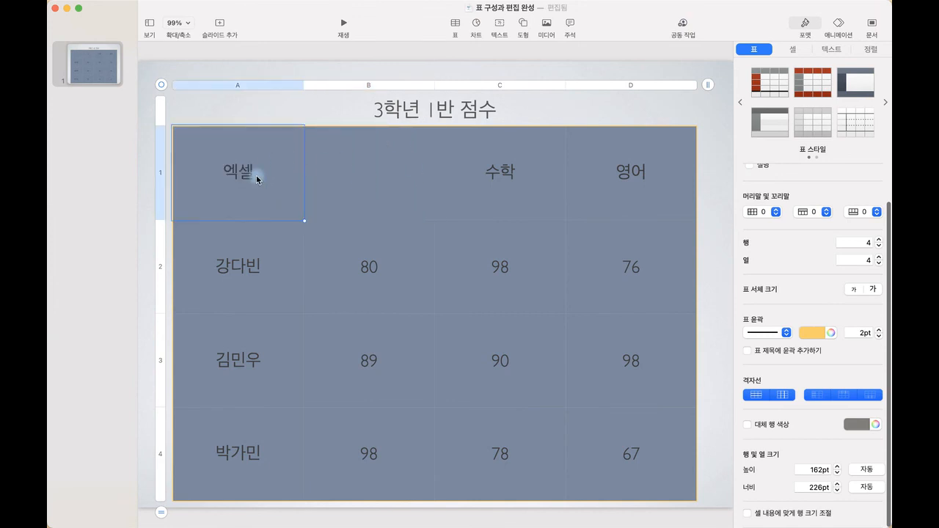
Undo the last cell move and move the value 80 from cell B2 to A1.
{"action": "key", "text": "super+z"}
{"action": "left_click_drag", "start_coordinate": [342, 282], "coordinate": [228, 169]}
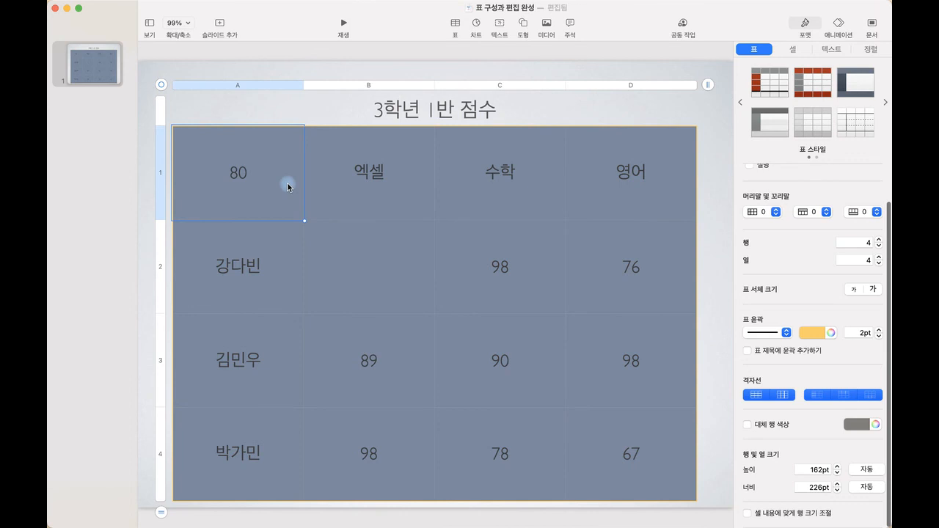
Undo the last cell move, then enter 80 in cell A1 and undo that entry.
{"action": "key", "text": "super+z"}
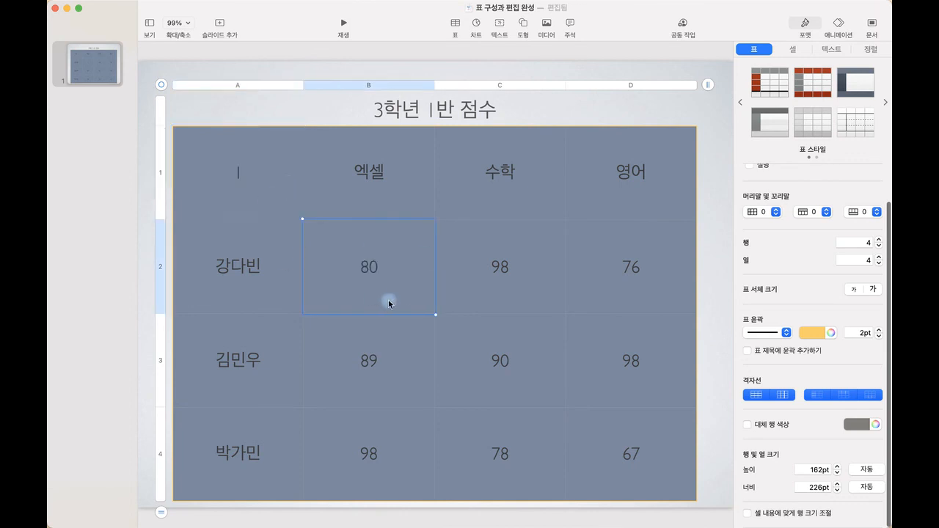
{"action": "left_click", "coordinate": [265, 188]}
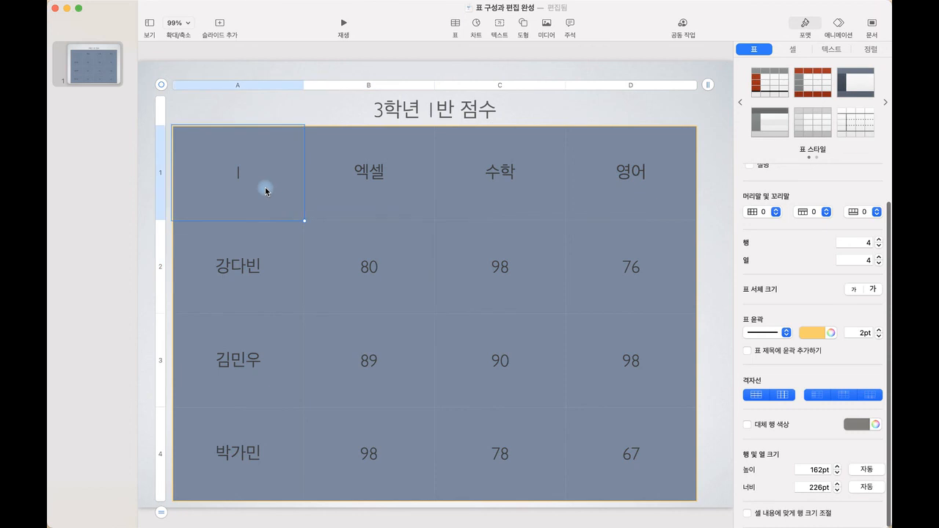
{"action": "type", "text": "80"}
{"action": "key", "text": "super+z"}
Move the value 80 from cell B2 to A1 again and undo the move.
{"action": "left_click", "coordinate": [387, 274]}
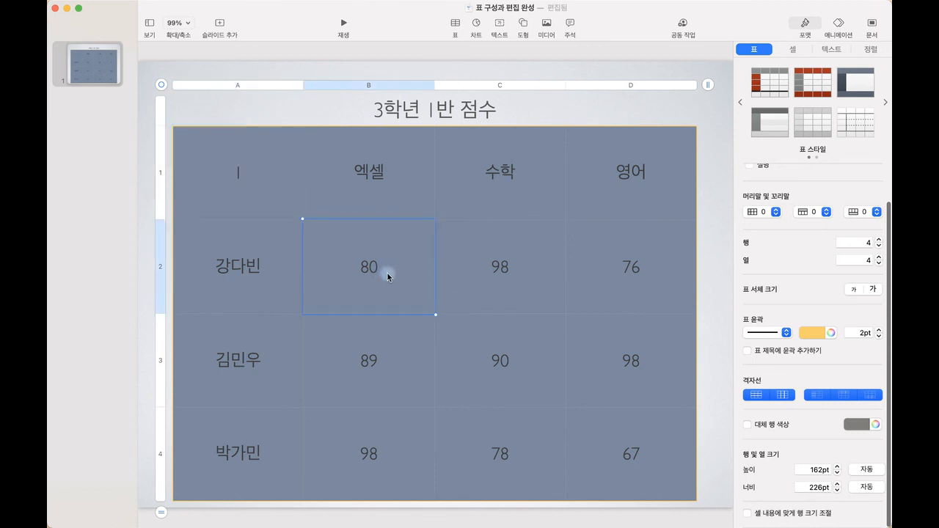
{"action": "left_click_drag", "start_coordinate": [388, 273], "coordinate": [270, 182]}
{"action": "key", "text": "super+z"}
{"action": "key", "text": "super+z"}
Set the font of the 엑셀 cell (B1) to 경기천년제목.
{"action": "left_click", "coordinate": [393, 177]}
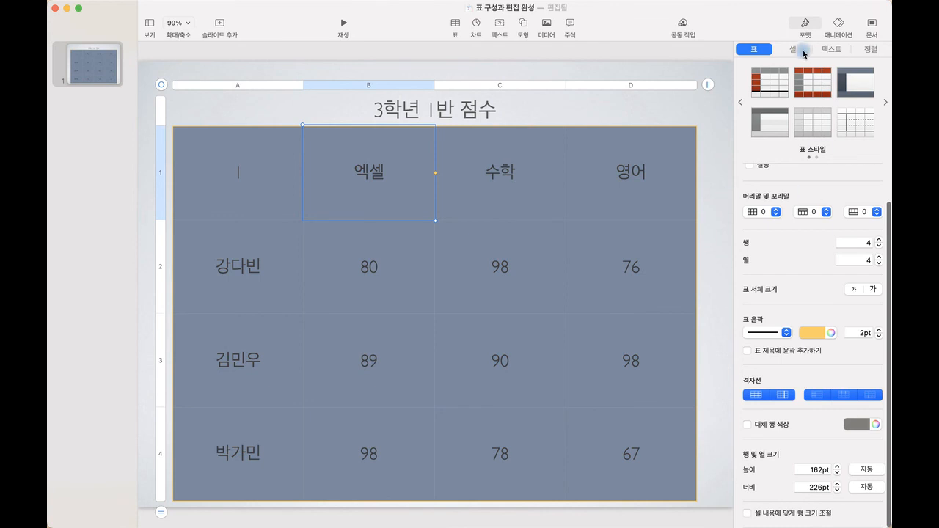
{"action": "left_click", "coordinate": [827, 50]}
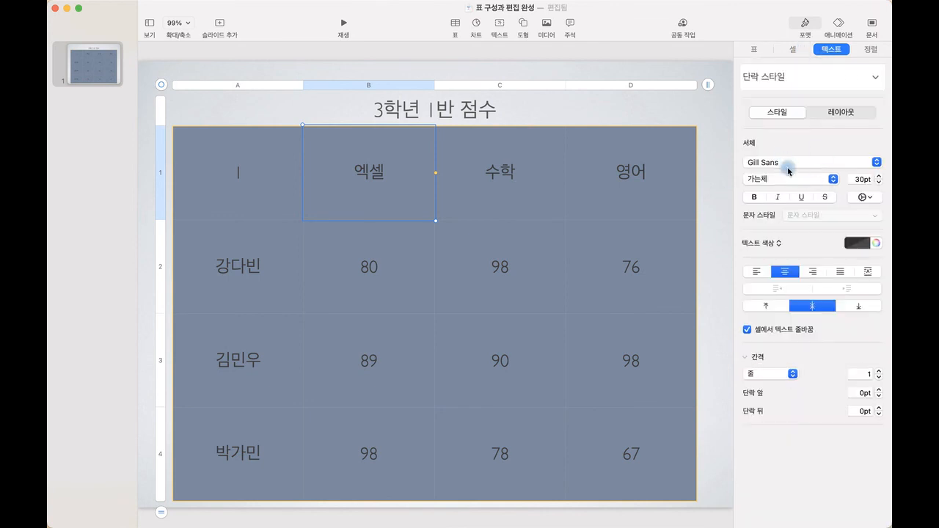
{"action": "left_click", "coordinate": [783, 160]}
{"action": "mouse_move", "coordinate": [769, 5]}
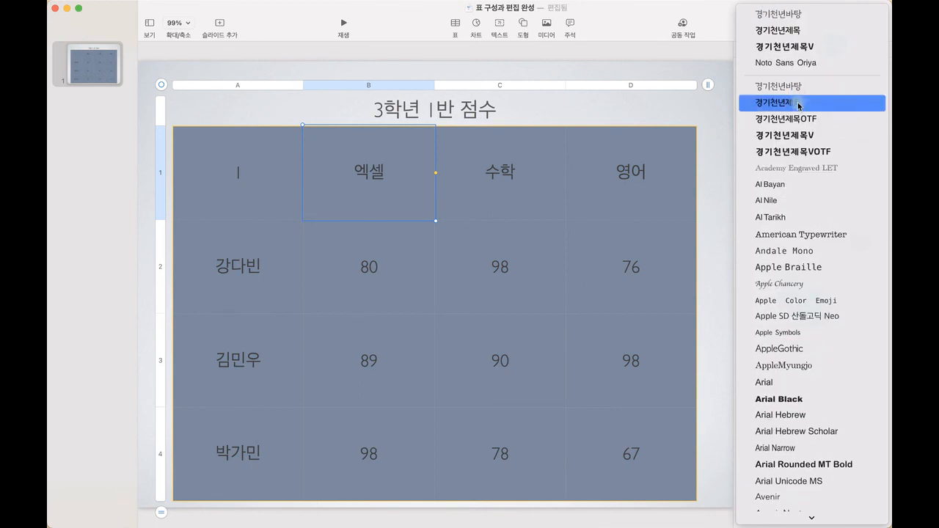
{"action": "left_click", "coordinate": [800, 107]}
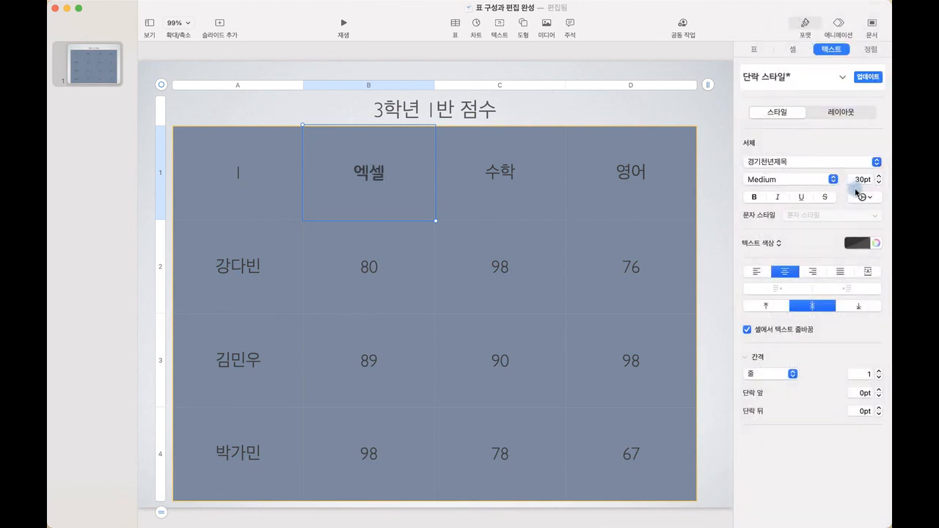
Align the 엑셀 cell's text to the left and set its text color to dark navy.
{"action": "left_click", "coordinate": [855, 243]}
{"action": "left_click", "coordinate": [803, 292]}
{"action": "left_click", "coordinate": [756, 272]}
{"action": "left_click", "coordinate": [837, 244]}
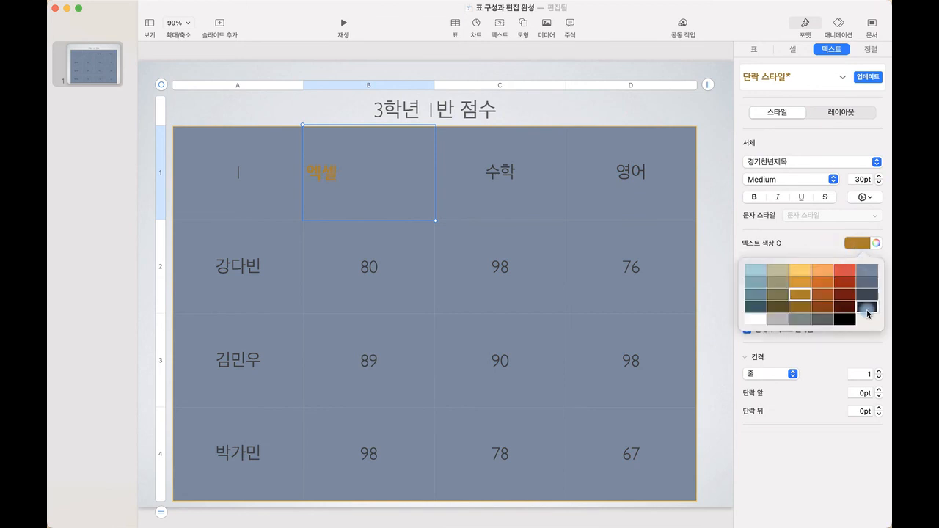
{"action": "left_click", "coordinate": [867, 307]}
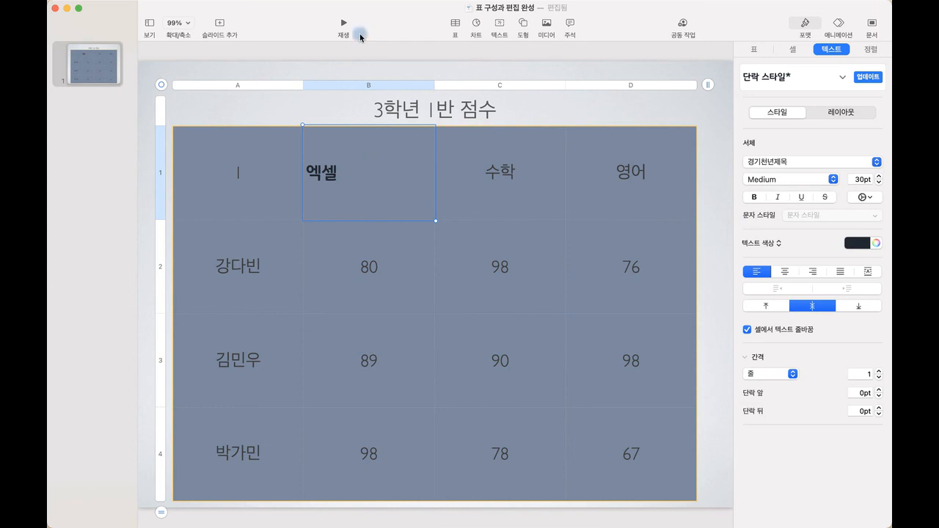
Copy the style of the 엑셀 cell and paste it onto cell C2.
{"action": "mouse_move", "coordinate": [327, 6]}
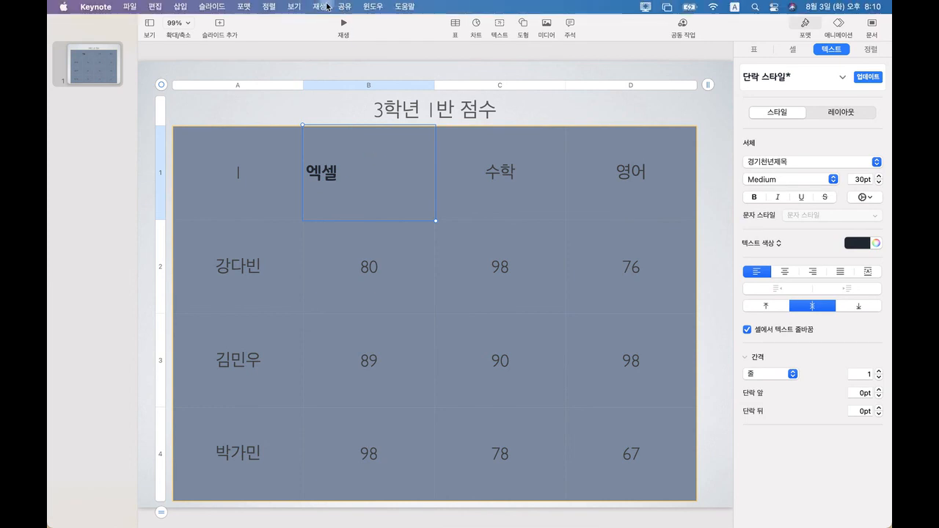
{"action": "left_click", "coordinate": [251, 7]}
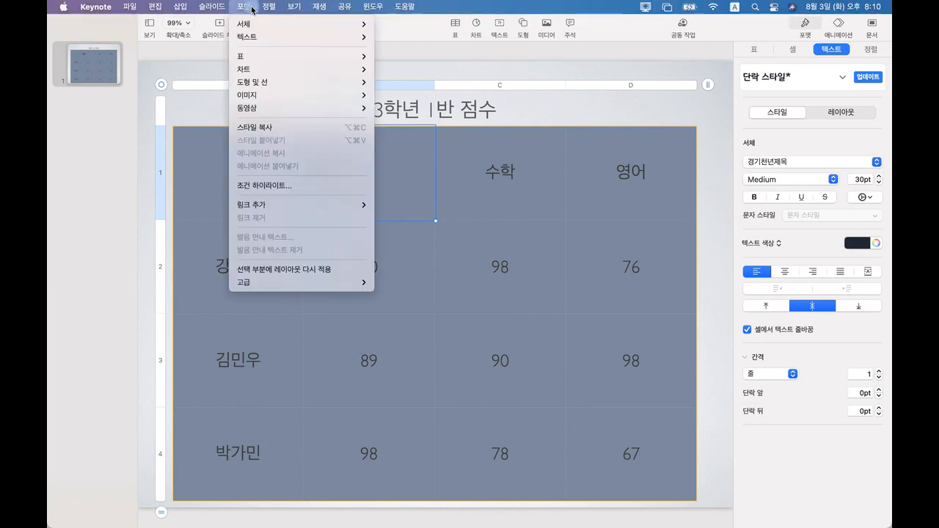
{"action": "left_click", "coordinate": [274, 128]}
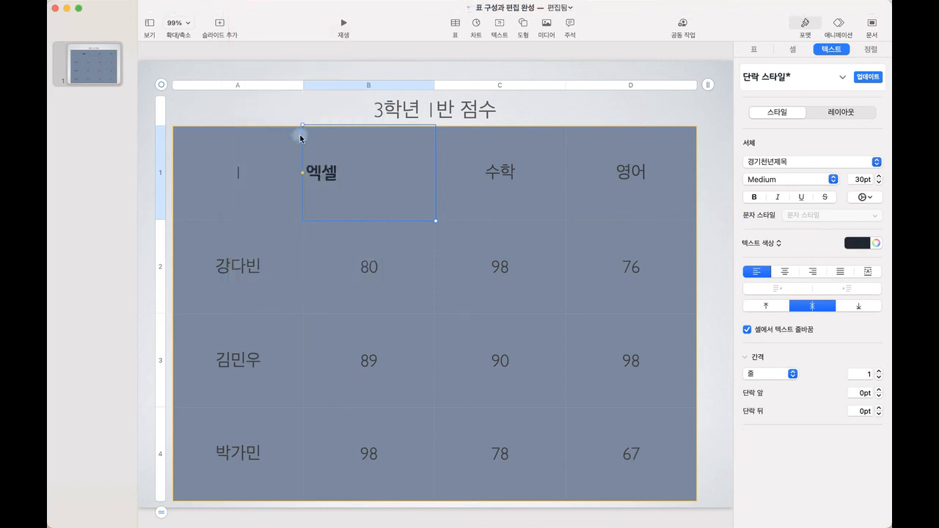
{"action": "left_click", "coordinate": [516, 270]}
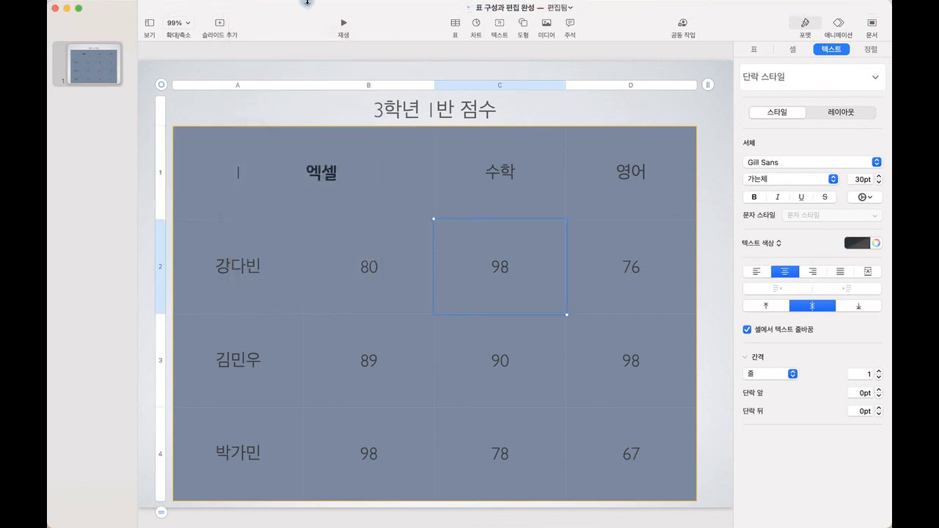
{"action": "left_click", "coordinate": [242, 7]}
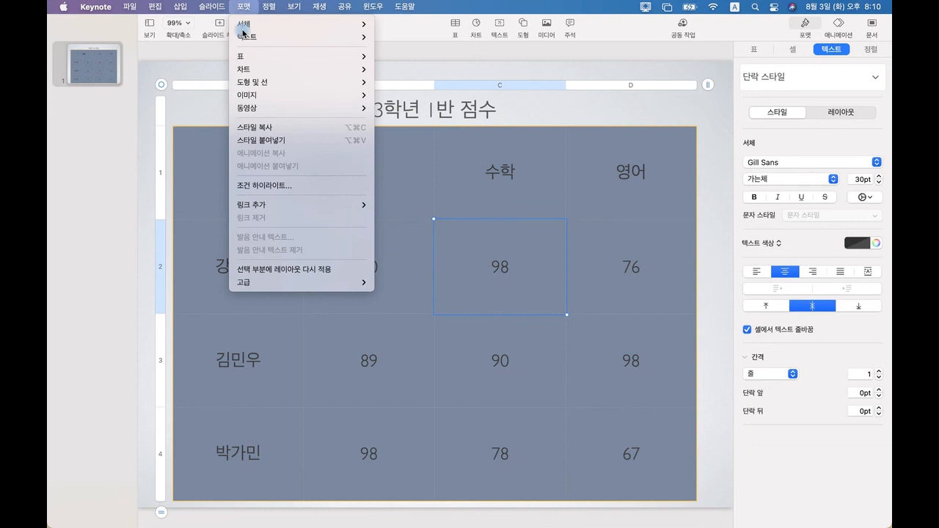
{"action": "left_click", "coordinate": [263, 142]}
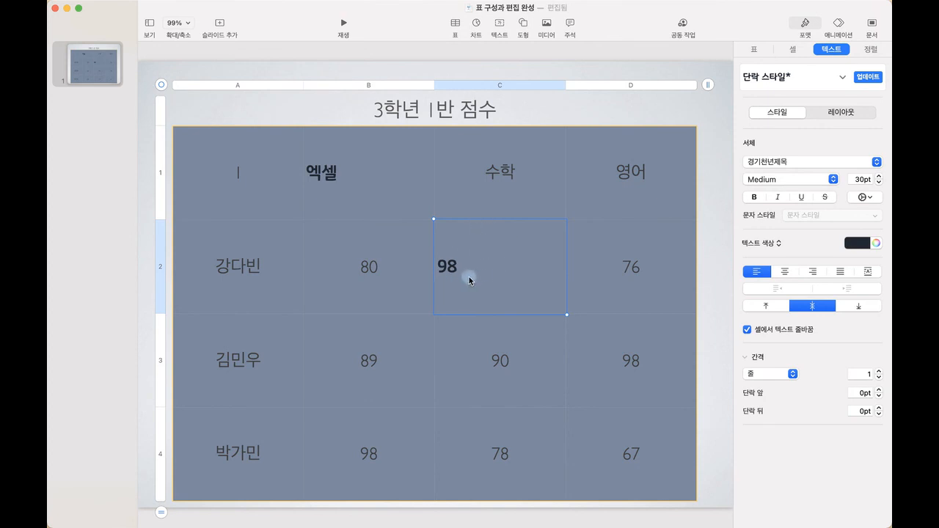
Undo the pasted style on C2 and all text formatting of the 엑셀 cell, and deselect the table.
{"action": "key", "text": "super+z"}
{"action": "key", "text": "super+z"}
{"action": "key", "text": "super+z"}
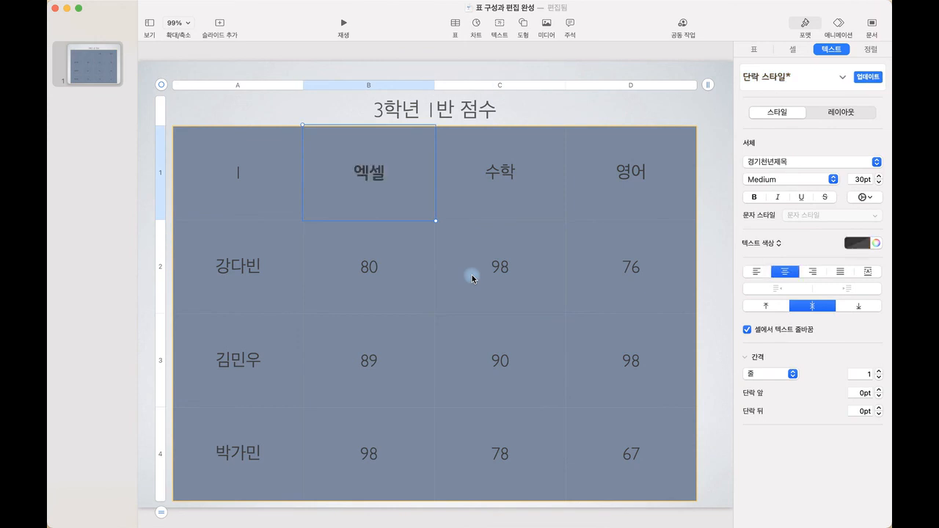
{"action": "key", "text": "super+z"}
{"action": "left_click", "coordinate": [372, 53]}
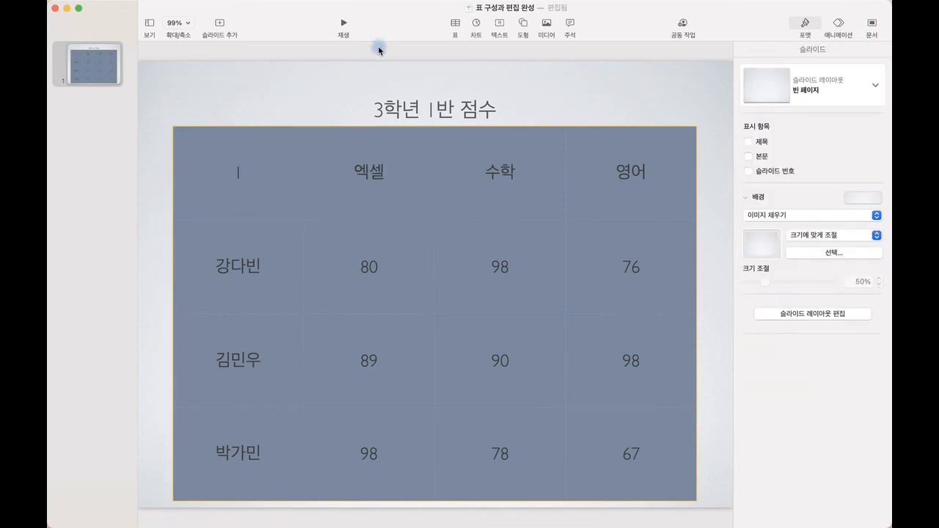
Switch to the PowerPoint slide on adding objects to cells and sketch a small table in red ink with its first cell circled.
{"action": "mouse_move", "coordinate": [225, 522]}
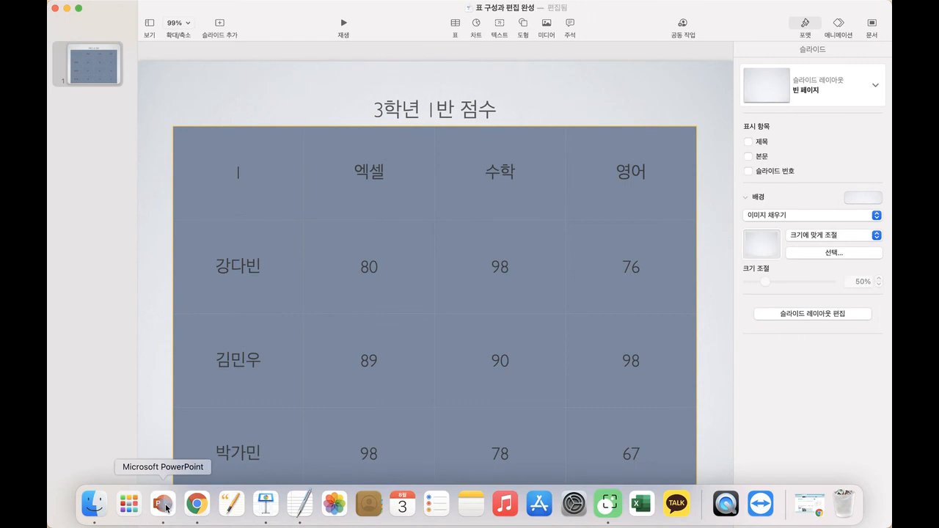
{"action": "left_click", "coordinate": [166, 505]}
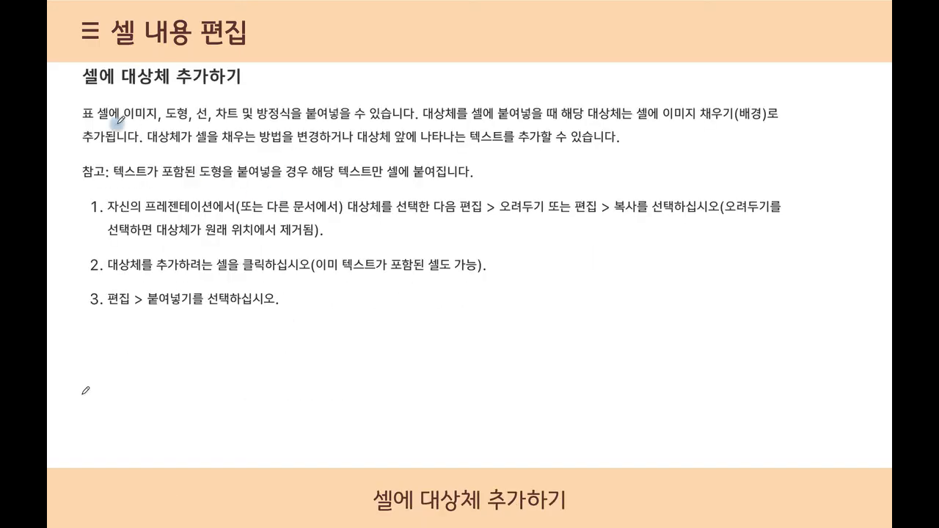
{"action": "mouse_move", "coordinate": [144, 103]}
{"action": "left_mouse_down"}
{"action": "mouse_move", "coordinate": [197, 65]}
{"action": "mouse_move", "coordinate": [204, 96]}
{"action": "left_mouse_up"}
{"action": "mouse_move", "coordinate": [580, 331]}
{"action": "left_mouse_down"}
{"action": "mouse_move", "coordinate": [557, 260]}
{"action": "mouse_move", "coordinate": [665, 277]}
{"action": "mouse_move", "coordinate": [662, 268]}
{"action": "left_mouse_up"}
{"action": "left_click_drag", "start_coordinate": [577, 288], "coordinate": [635, 254]}
{"action": "mouse_move", "coordinate": [623, 309]}
{"action": "left_mouse_down"}
{"action": "mouse_move", "coordinate": [593, 245]}
{"action": "mouse_move", "coordinate": [592, 276]}
{"action": "left_mouse_up"}
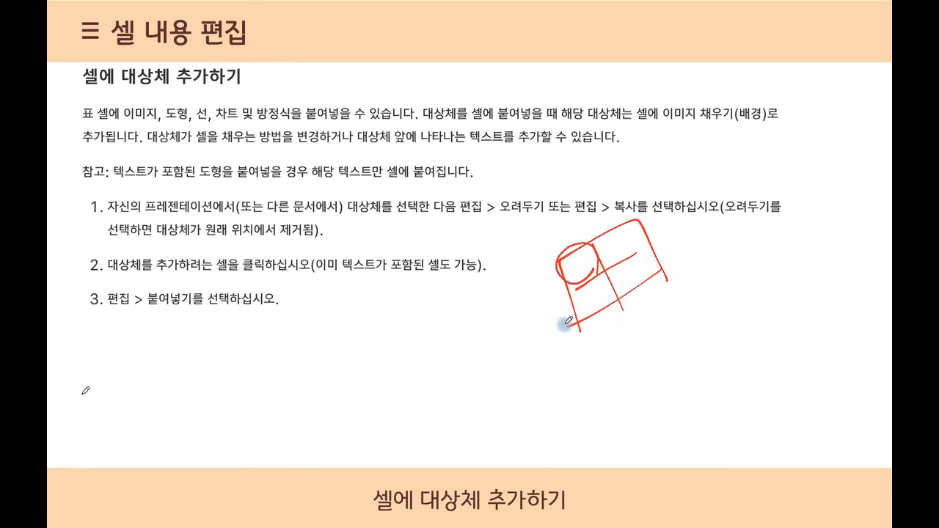
Mark the object types 이미지, 도형, 선, 차트 and 방정식 on the slide with red ink dots.
{"action": "left_click", "coordinate": [134, 96]}
{"action": "left_click_drag", "start_coordinate": [175, 96], "coordinate": [184, 97]}
{"action": "left_click", "coordinate": [200, 98]}
{"action": "left_click", "coordinate": [226, 97]}
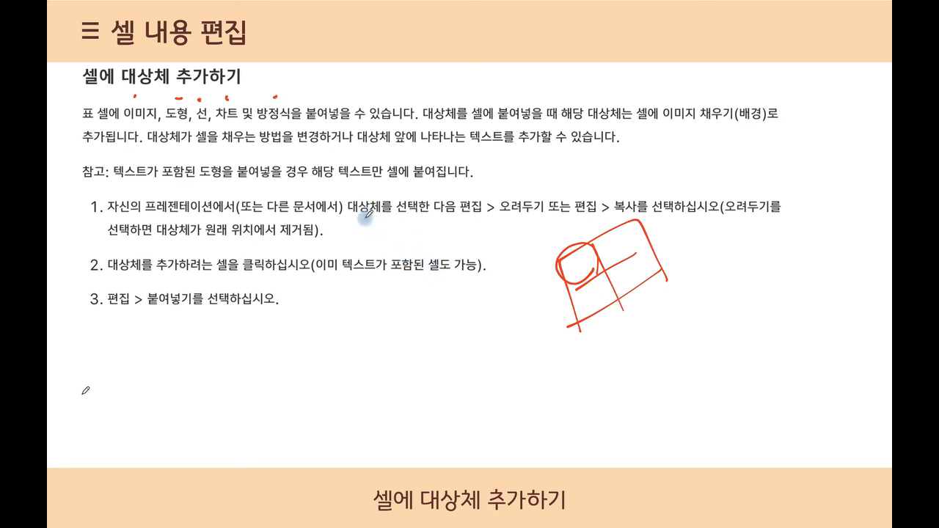
Circle 대상체를 in instruction 1 and underline the 오려두기, 복사 and 붙여넣기 commands in red ink.
{"action": "mouse_move", "coordinate": [373, 232]}
{"action": "left_mouse_down"}
{"action": "mouse_move", "coordinate": [336, 197]}
{"action": "mouse_move", "coordinate": [402, 189]}
{"action": "mouse_move", "coordinate": [388, 226]}
{"action": "left_mouse_up"}
{"action": "mouse_move", "coordinate": [452, 226]}
{"action": "left_mouse_down"}
{"action": "mouse_move", "coordinate": [496, 214]}
{"action": "mouse_move", "coordinate": [652, 209]}
{"action": "left_mouse_up"}
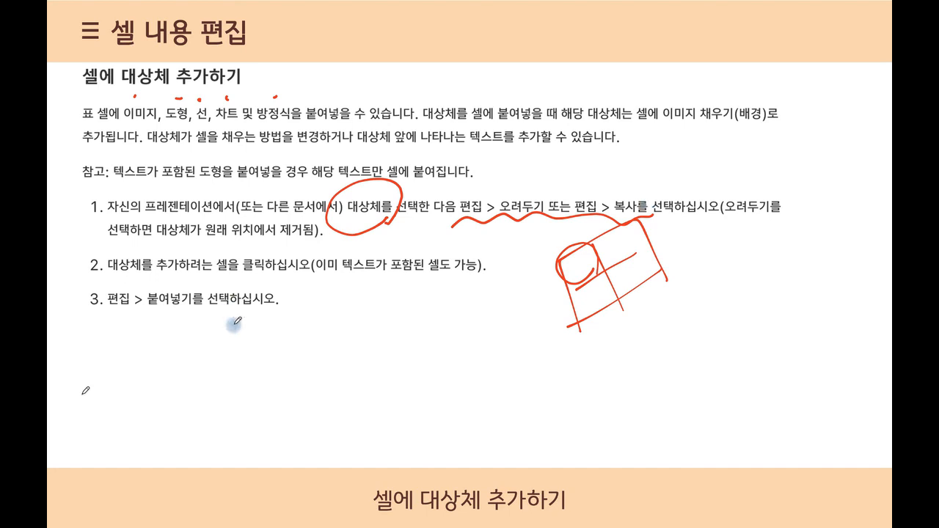
{"action": "left_click_drag", "start_coordinate": [108, 317], "coordinate": [205, 299]}
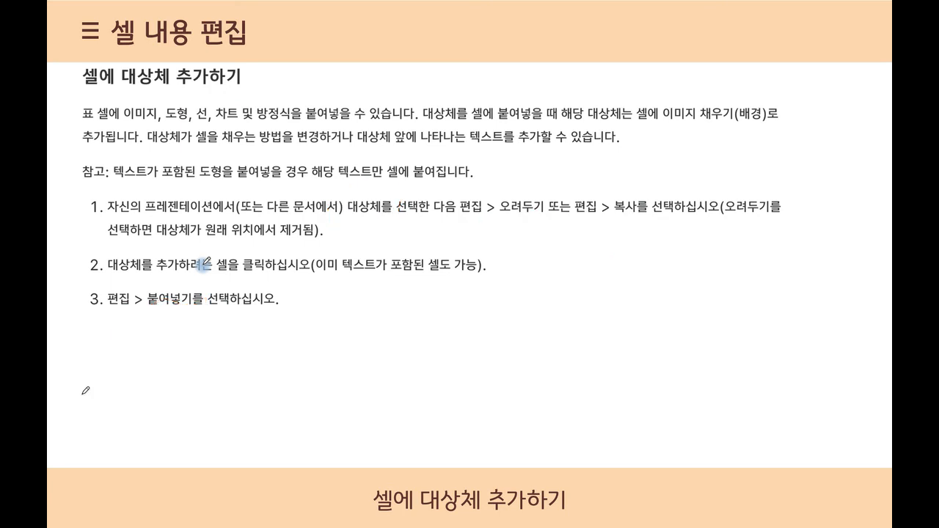
Switch to Keynote, add a basic diamond shape to the slide and cut it.
{"action": "key", "text": "ctrl+Up"}
{"action": "left_click", "coordinate": [384, 215]}
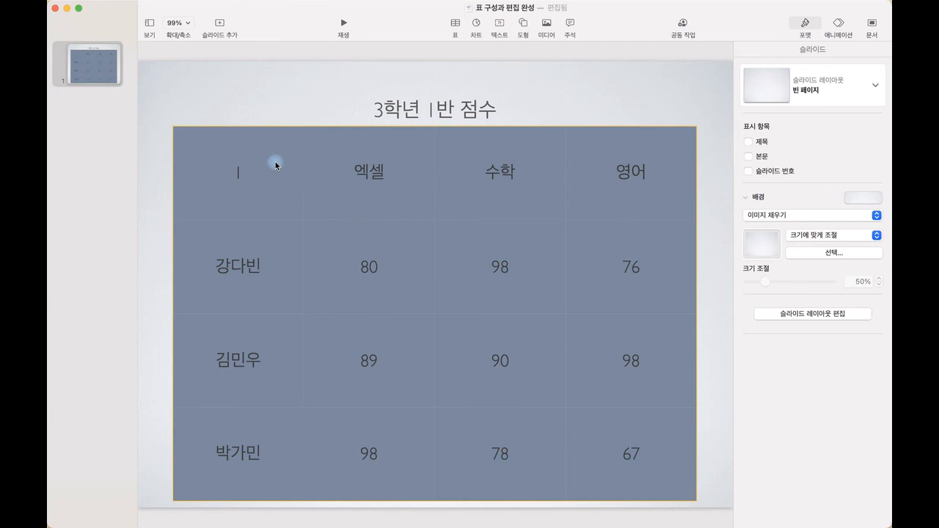
{"action": "left_click", "coordinate": [523, 25]}
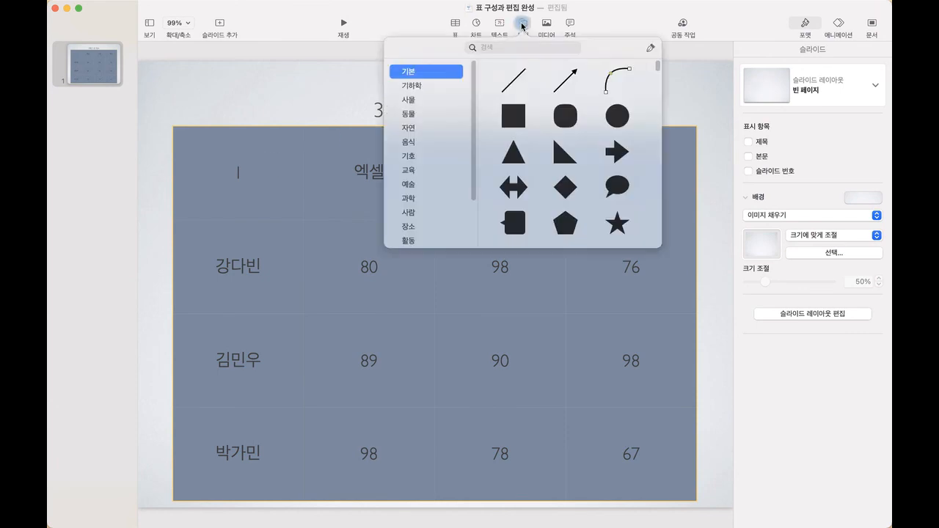
{"action": "left_click", "coordinate": [569, 189]}
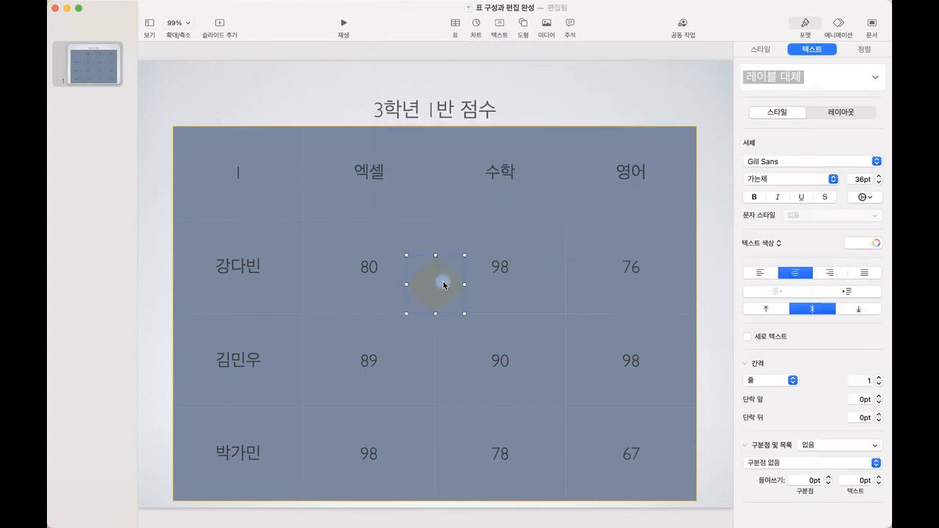
{"action": "key", "text": "BackSpace"}
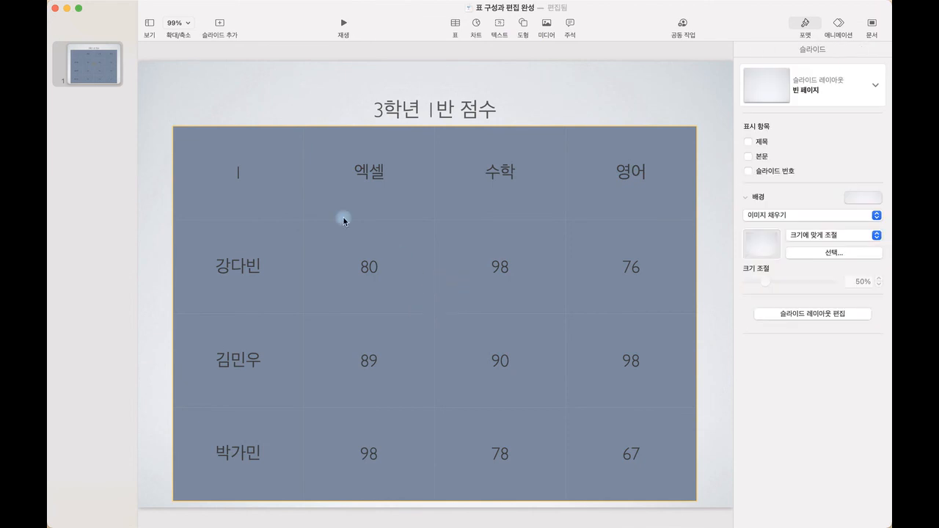
Paste the diamond into cell A1 of the score table and deselect the table.
{"action": "double_click", "coordinate": [242, 174]}
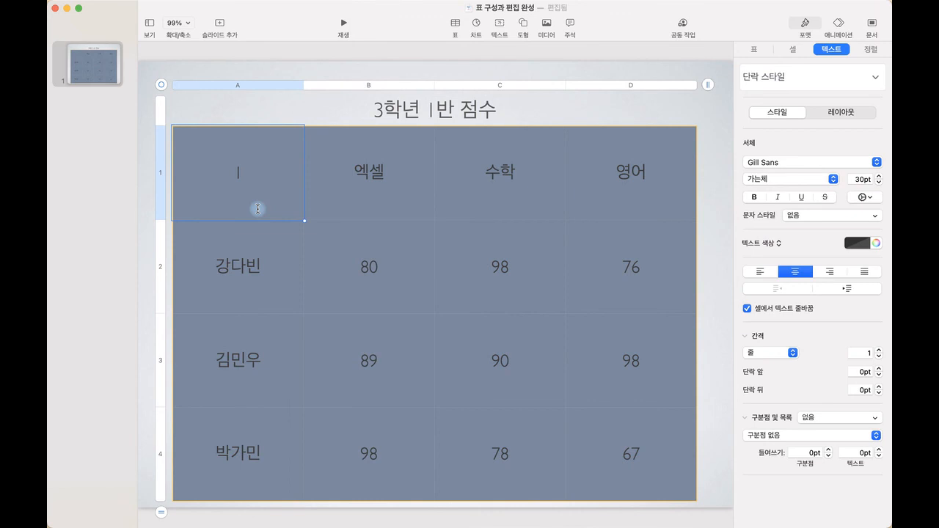
{"action": "key", "text": "super+v"}
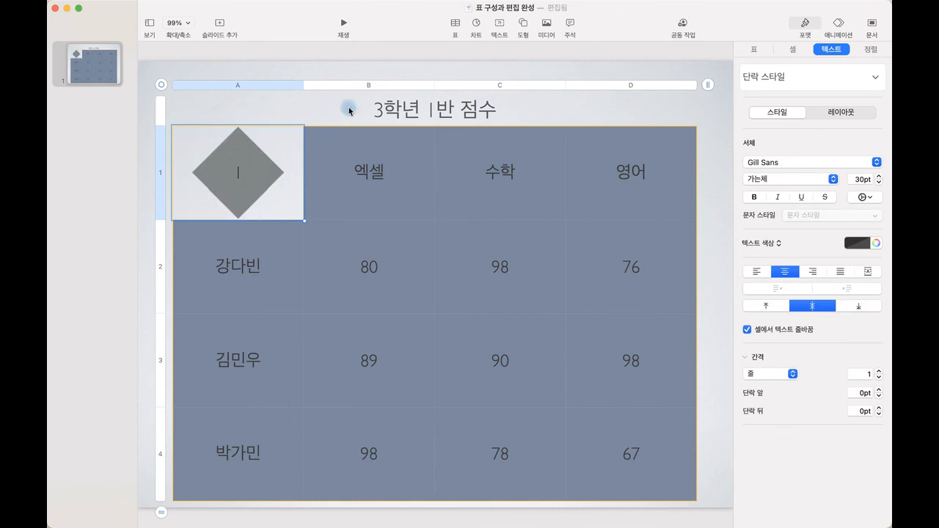
{"action": "left_click", "coordinate": [340, 68]}
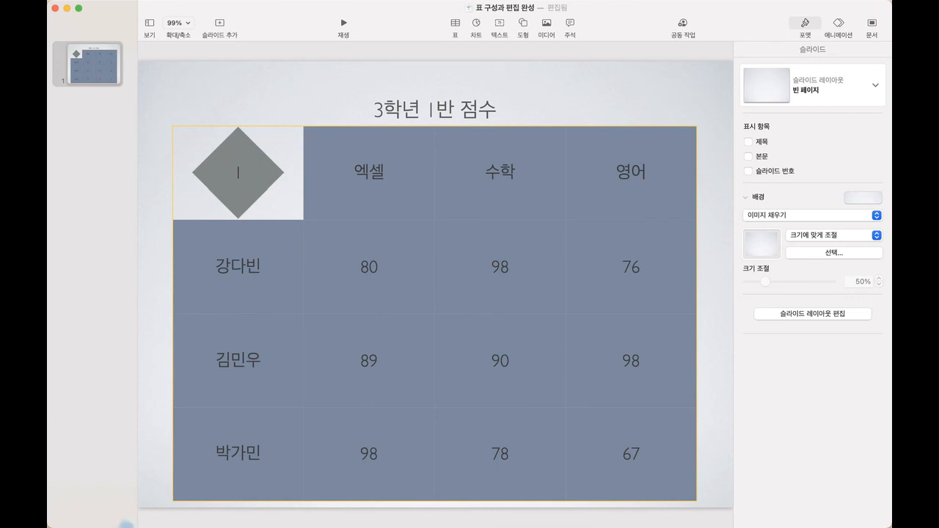
Switch to PowerPoint, advance to the slide on deleting objects from cells, and mark 셀 탭, 채우기 and 채우지 않음 in red ink.
{"action": "mouse_move", "coordinate": [129, 514]}
{"action": "left_click", "coordinate": [163, 504]}
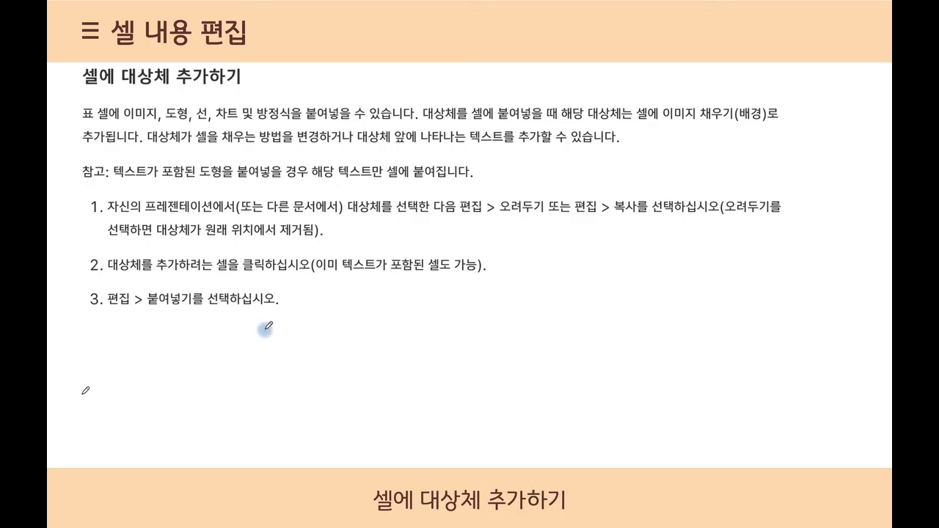
{"action": "key", "text": "Right"}
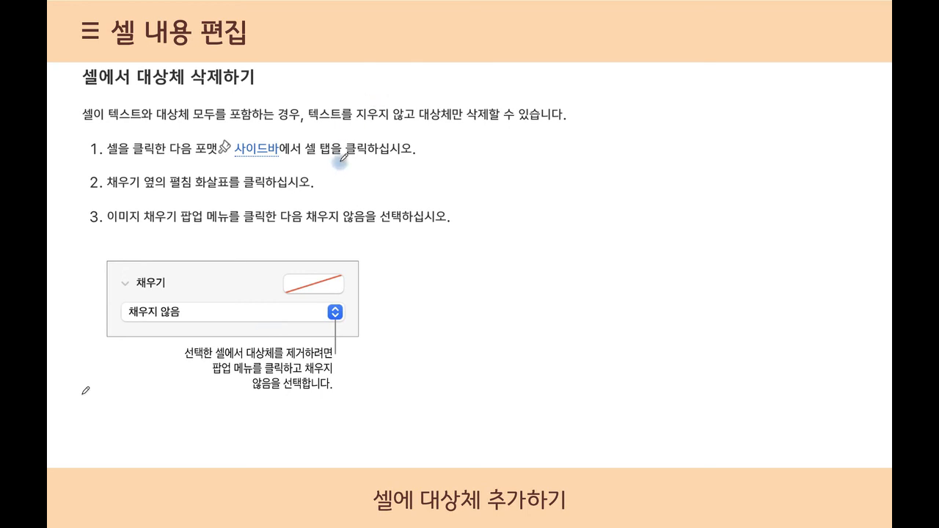
{"action": "mouse_move", "coordinate": [336, 161]}
{"action": "left_mouse_down"}
{"action": "mouse_move", "coordinate": [315, 131]}
{"action": "mouse_move", "coordinate": [339, 156]}
{"action": "left_mouse_up"}
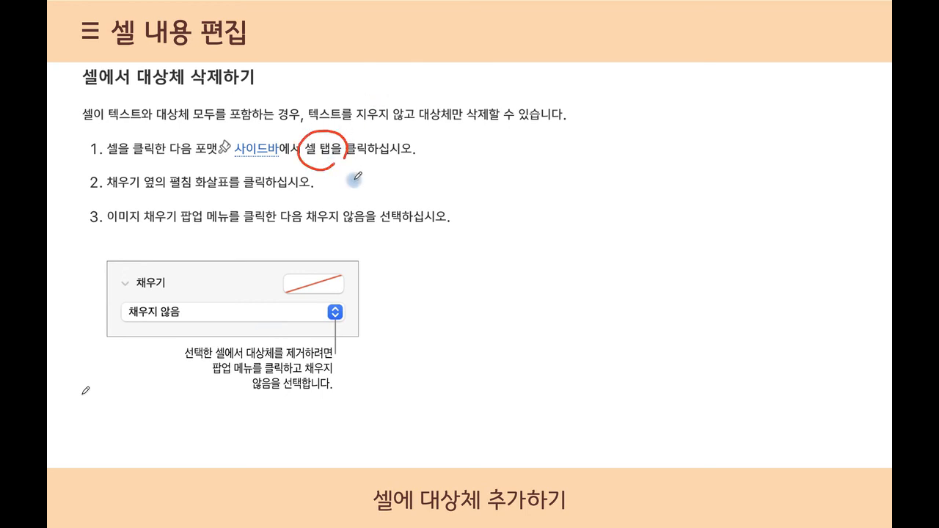
{"action": "left_click_drag", "start_coordinate": [107, 195], "coordinate": [196, 189]}
{"action": "mouse_move", "coordinate": [369, 235]}
{"action": "left_mouse_down"}
{"action": "mouse_move", "coordinate": [326, 247]}
{"action": "mouse_move", "coordinate": [367, 205]}
{"action": "mouse_move", "coordinate": [363, 230]}
{"action": "left_mouse_up"}
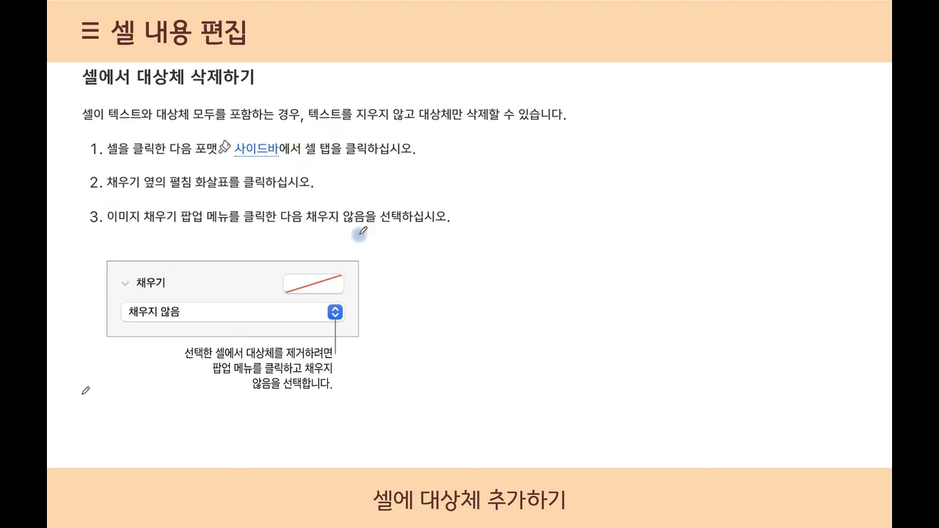
Switch to Keynote and remove the diamond from cell A1 of the score table by setting the cell to no fill.
{"action": "key", "text": "ctrl+Up"}
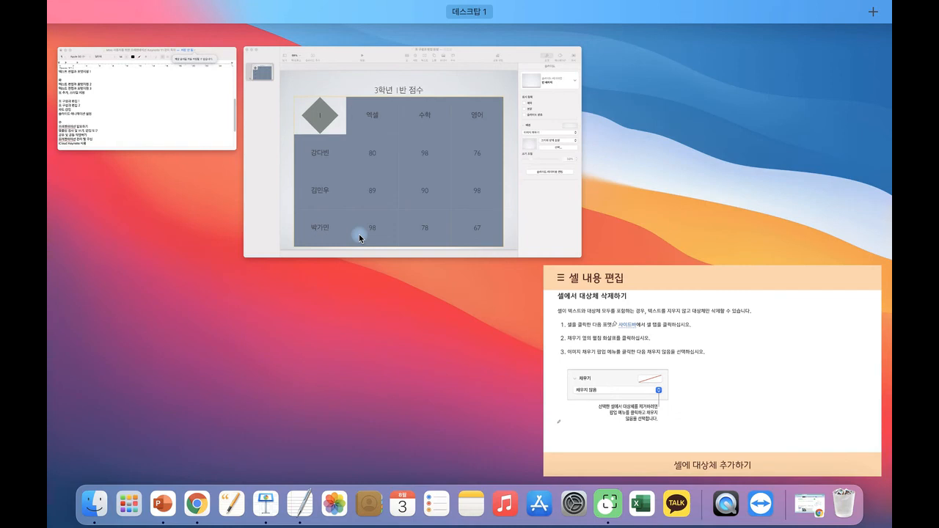
{"action": "left_click", "coordinate": [388, 209]}
{"action": "left_click", "coordinate": [289, 185]}
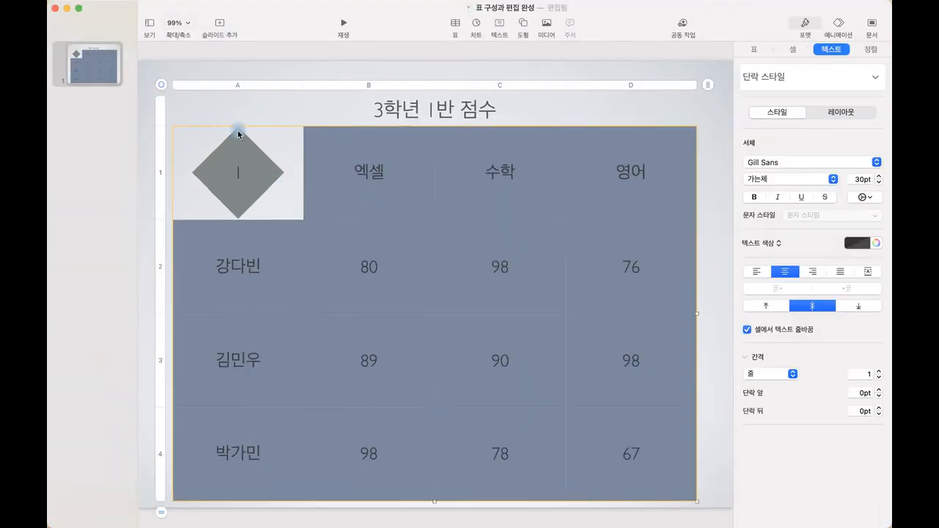
{"action": "left_click", "coordinate": [290, 146]}
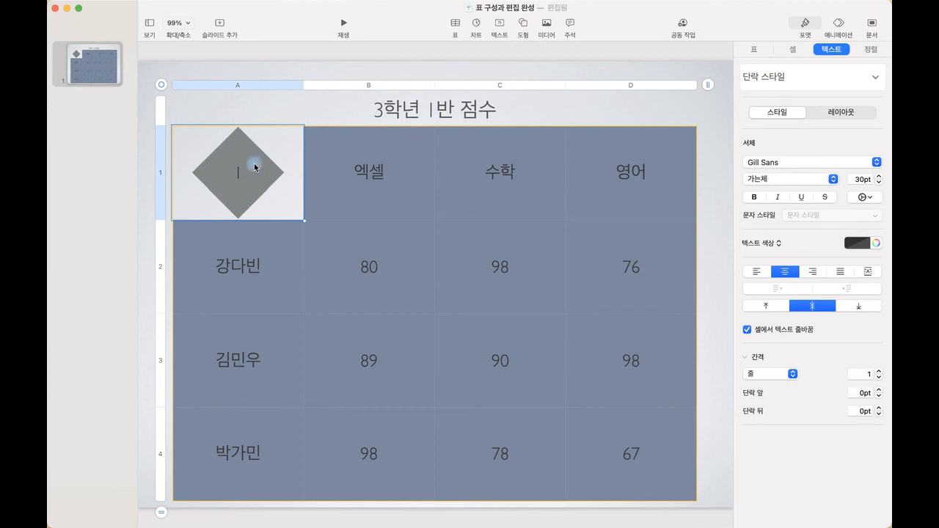
{"action": "left_click", "coordinate": [760, 109]}
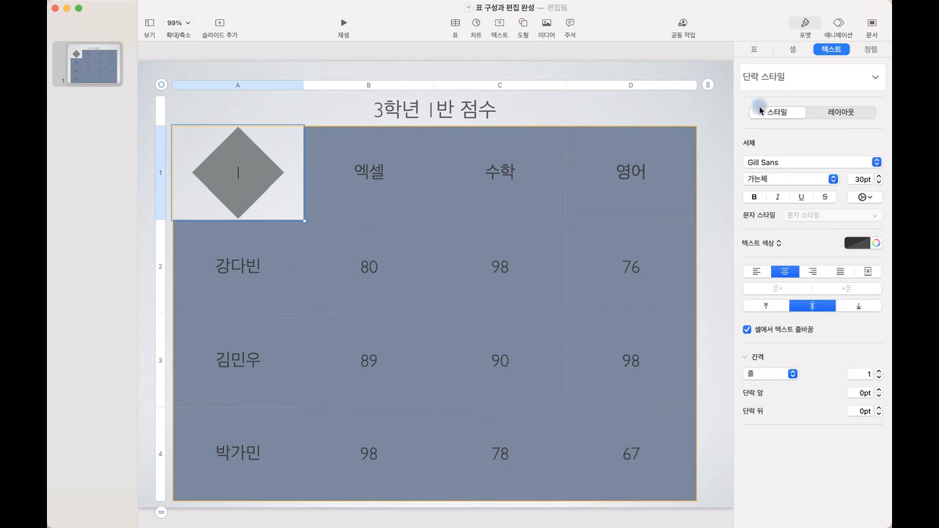
{"action": "left_click", "coordinate": [792, 51]}
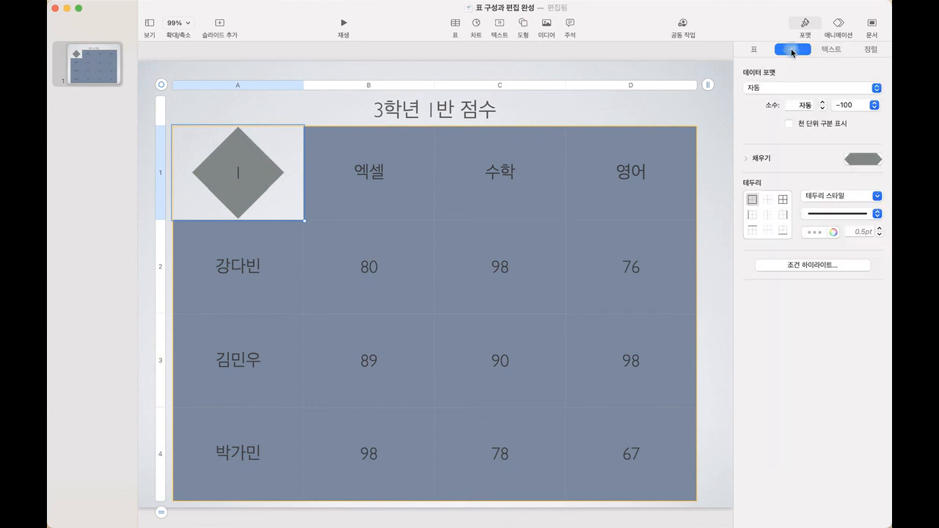
{"action": "left_click", "coordinate": [523, 23]}
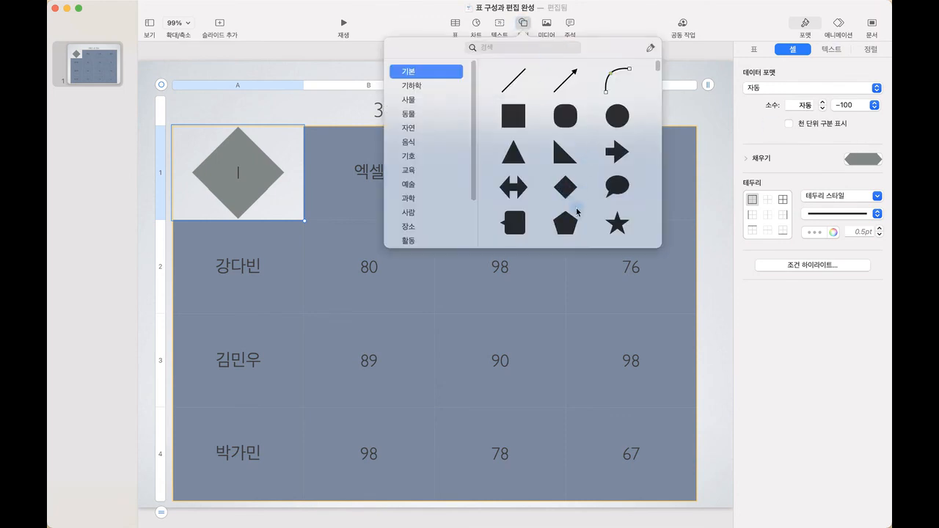
{"action": "left_click", "coordinate": [853, 355]}
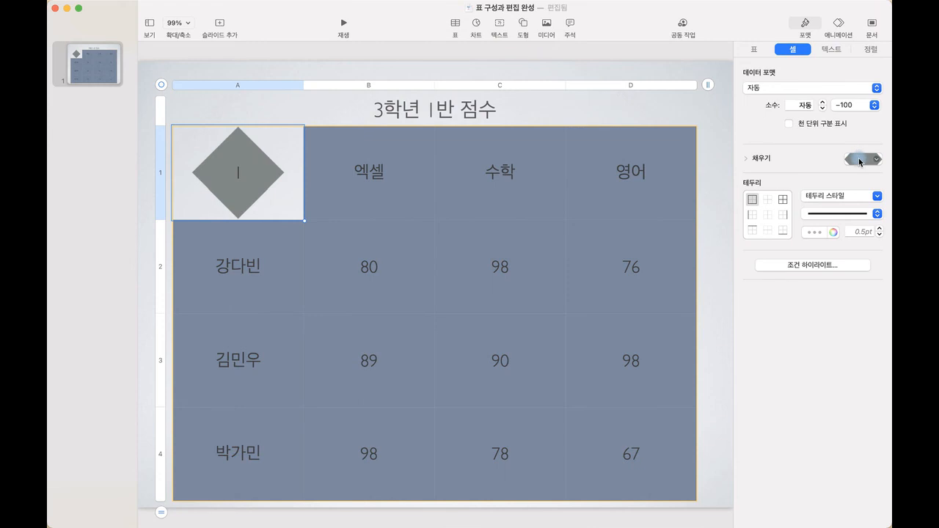
{"action": "left_click", "coordinate": [855, 157]}
{"action": "left_click", "coordinate": [824, 368]}
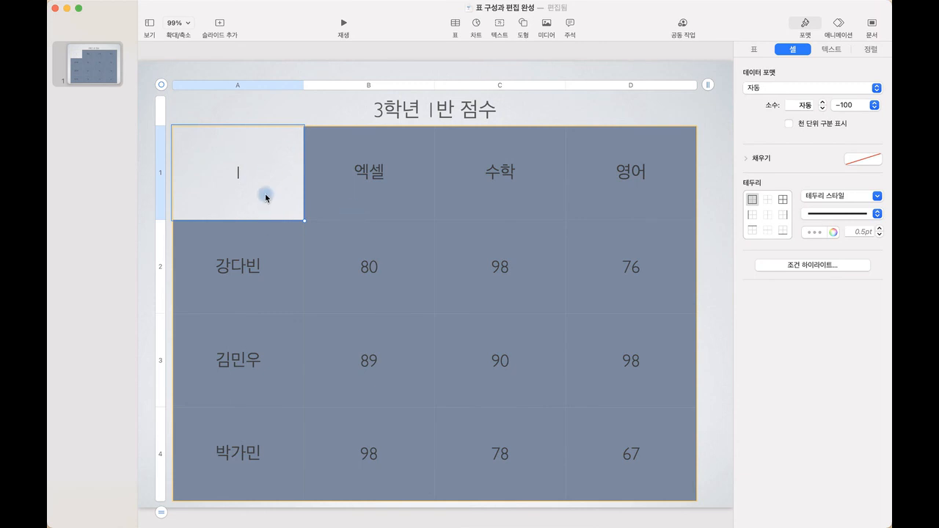
Switch to PowerPoint.
{"action": "mouse_move", "coordinate": [217, 513]}
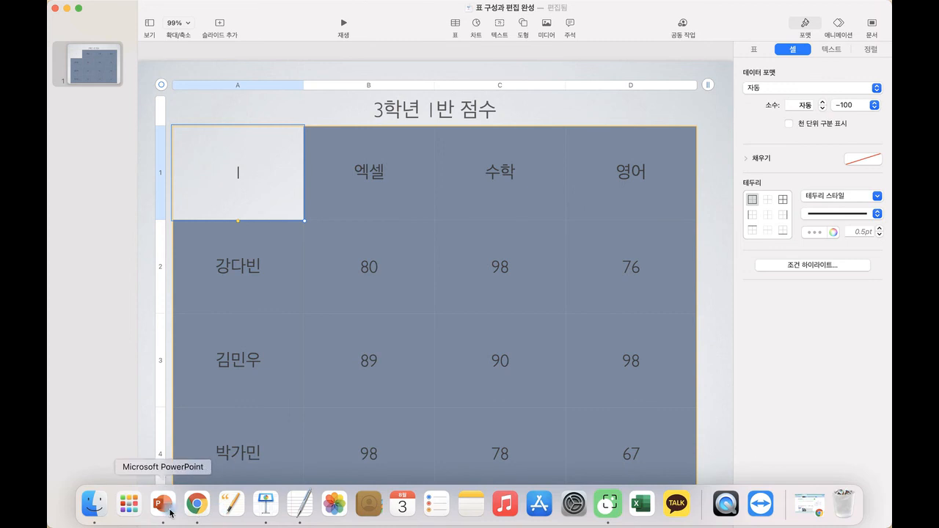